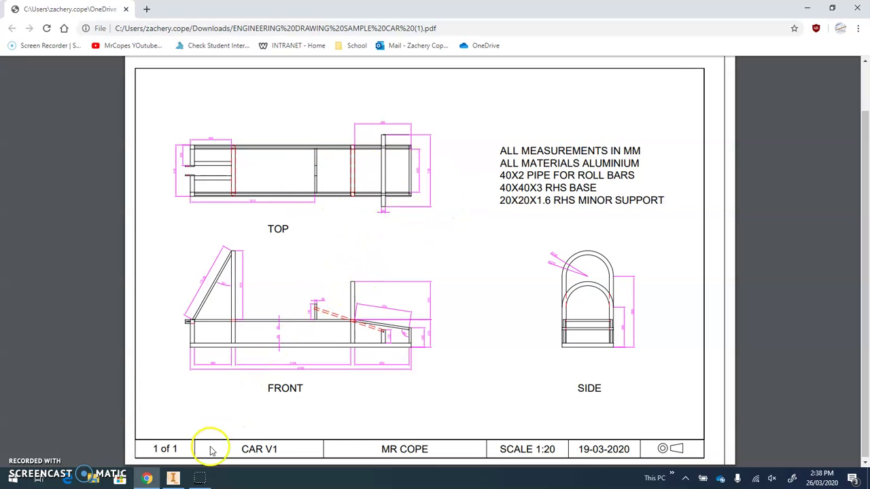
Switch to Autodesk Inventor and create a new part from the metric Standard (mm).ipt template
click(185, 479)
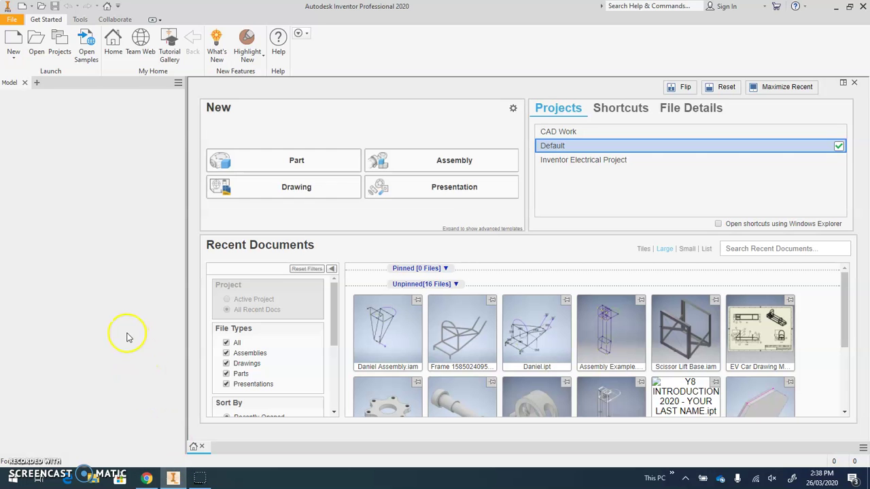
click(14, 58)
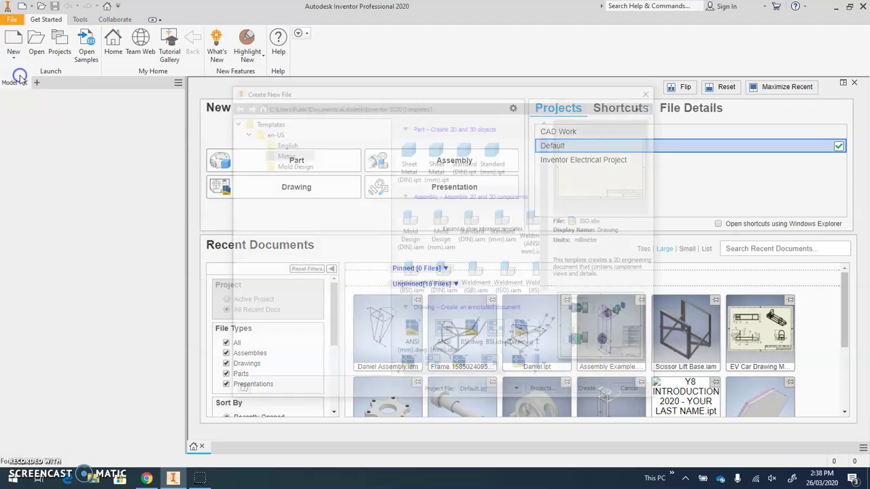
click(20, 74)
click(243, 132)
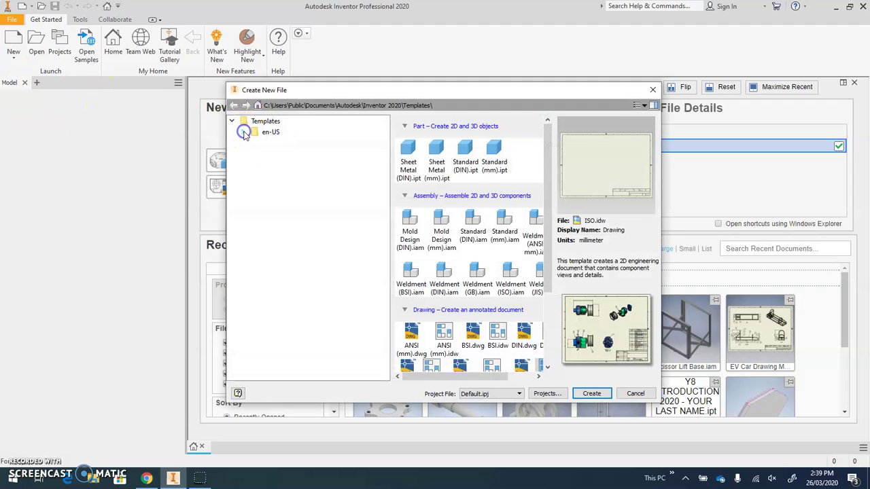
double_click(269, 133)
click(282, 155)
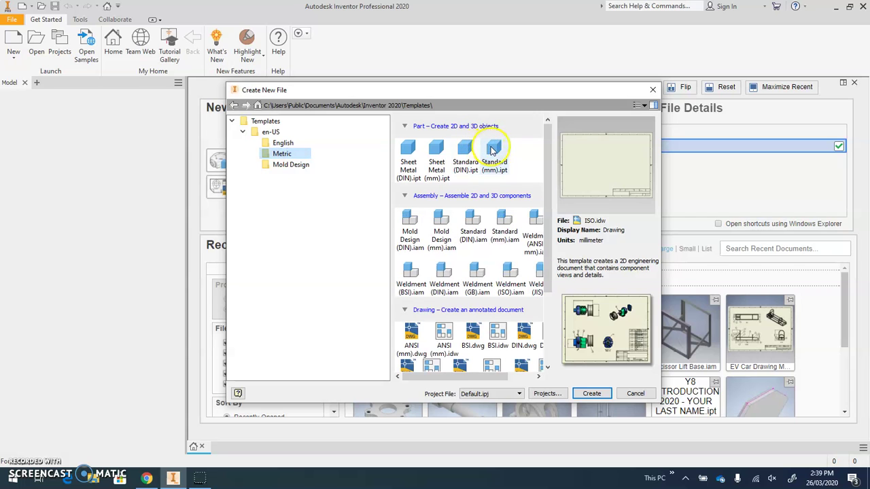
click(494, 151)
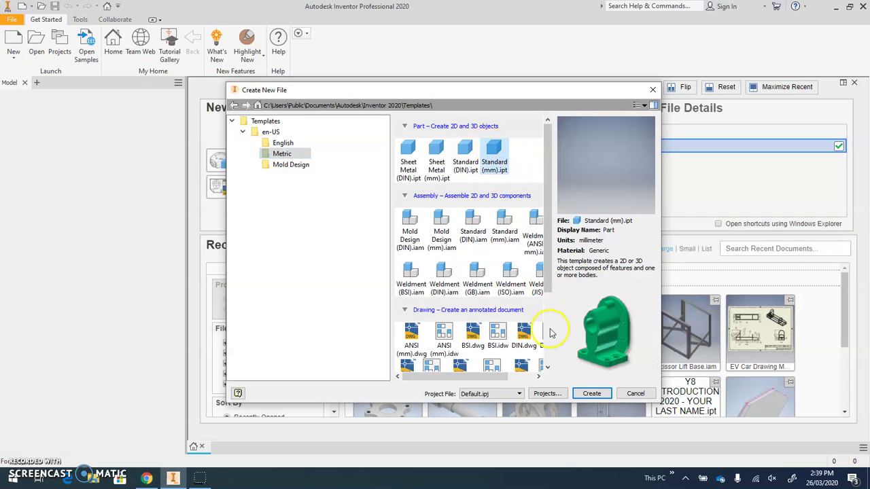
click(589, 394)
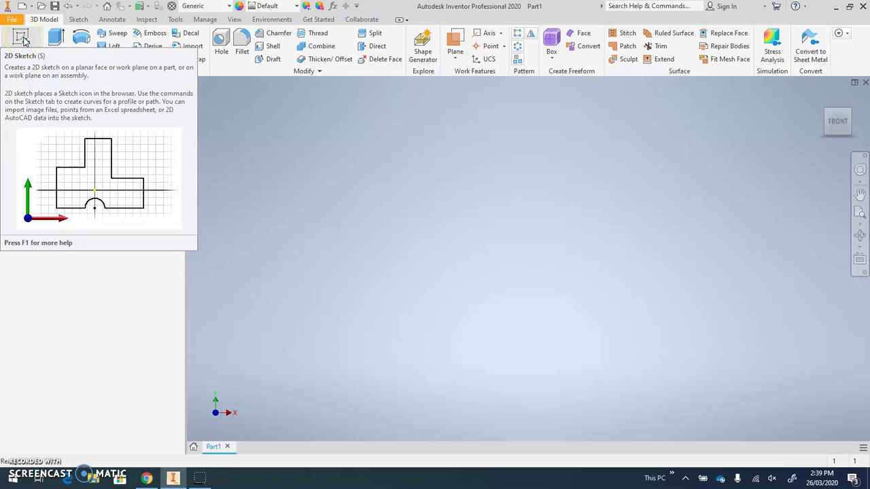
Start a 2D sketch on the horizontal XZ plane, viewed from the top with the X axis running horizontally
click(22, 41)
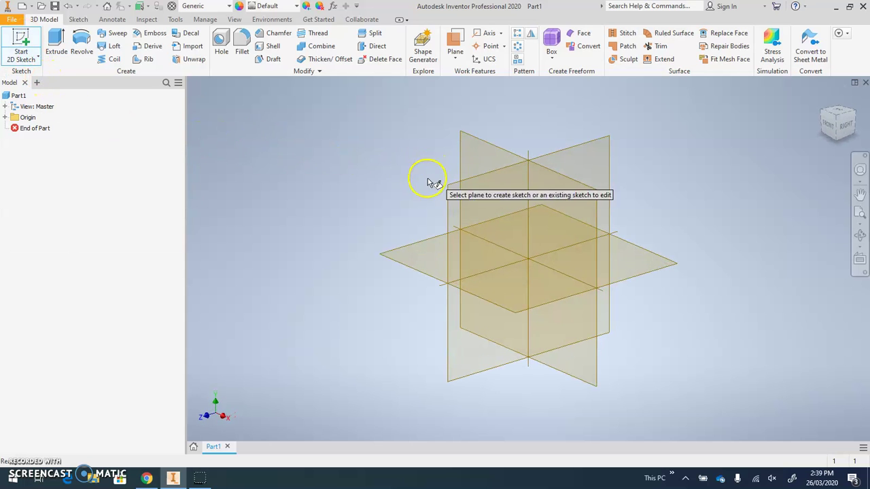
click(416, 256)
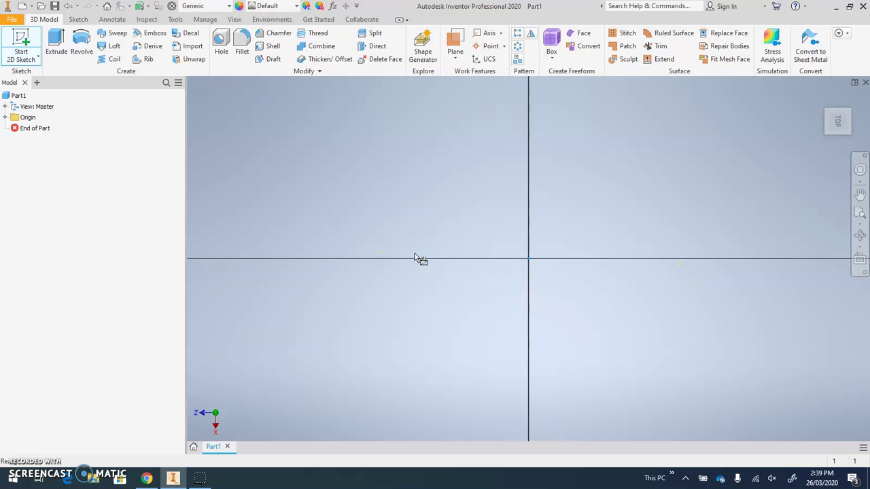
mouse_move(849, 101)
click(851, 100)
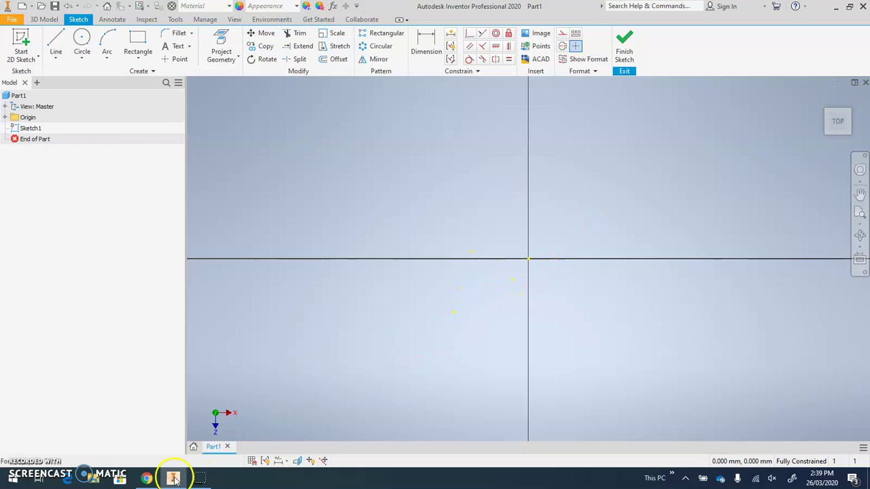
Switch to the car drawing PDF in Chrome and examine the base frame's dimensions in the front and top views
click(147, 478)
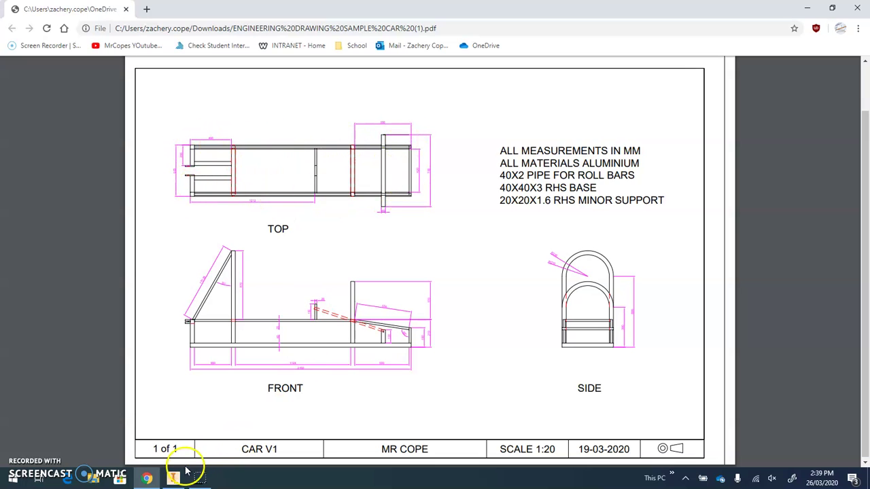
ctrl+scroll(315, 388, up, 2)
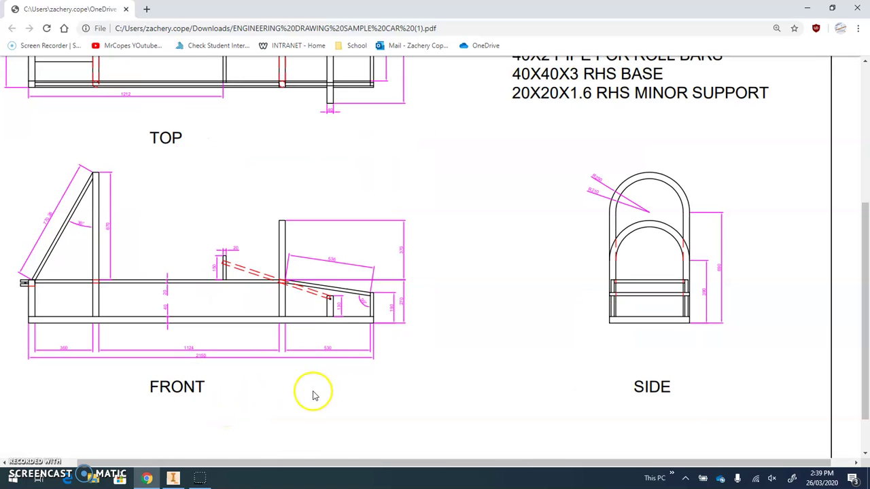
drag(219, 456, 175, 459)
right_click(175, 460)
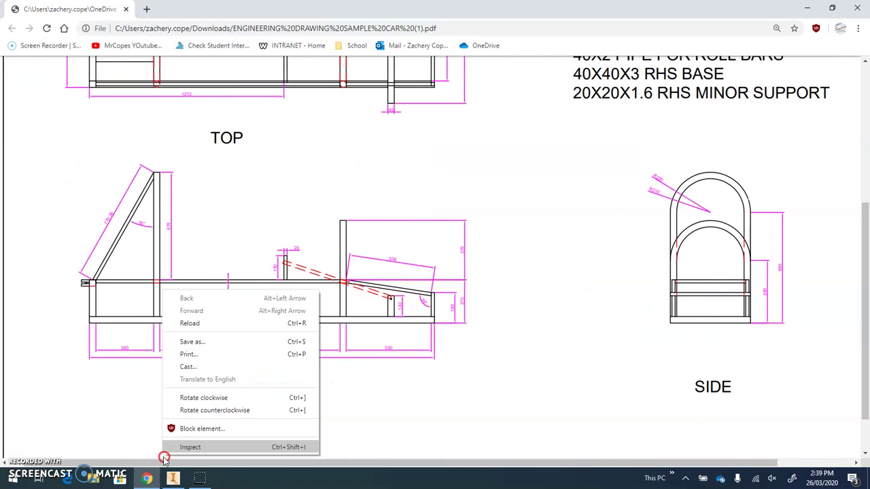
click(87, 369)
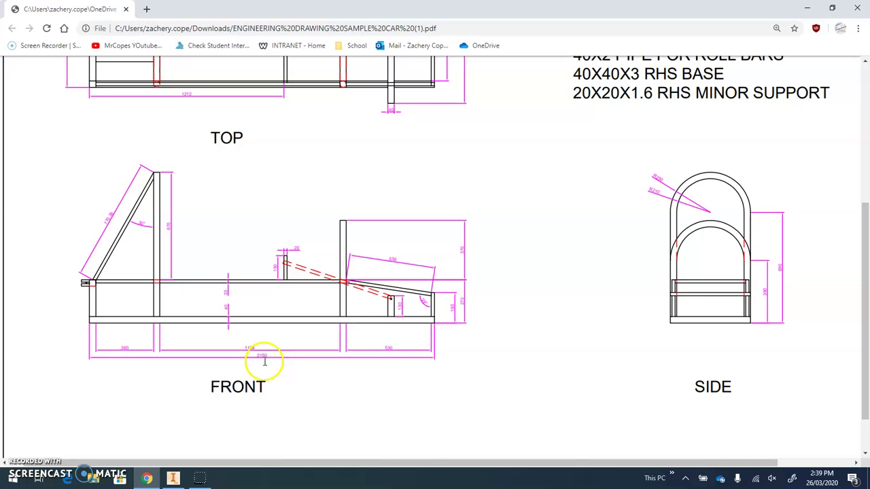
scroll(265, 362, up, 3)
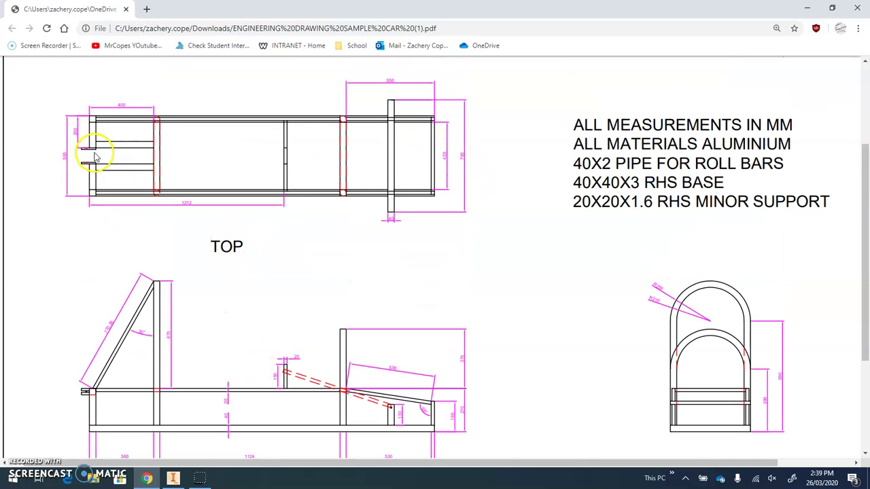
scroll(204, 367, down, 2)
scroll(220, 371, up, 1)
scroll(219, 370, up, 1)
Return to Inventor and sketch a horizontal 2150 mm line starting on the vertical axis above the origin
click(173, 479)
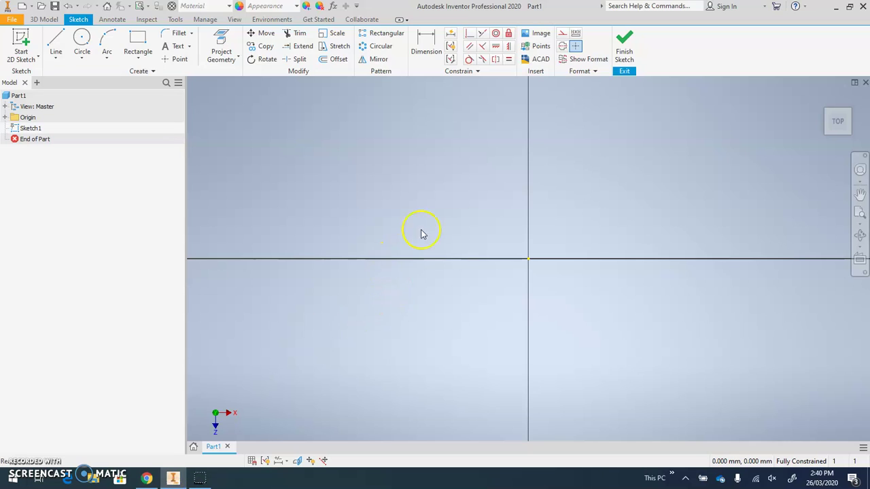
click(55, 45)
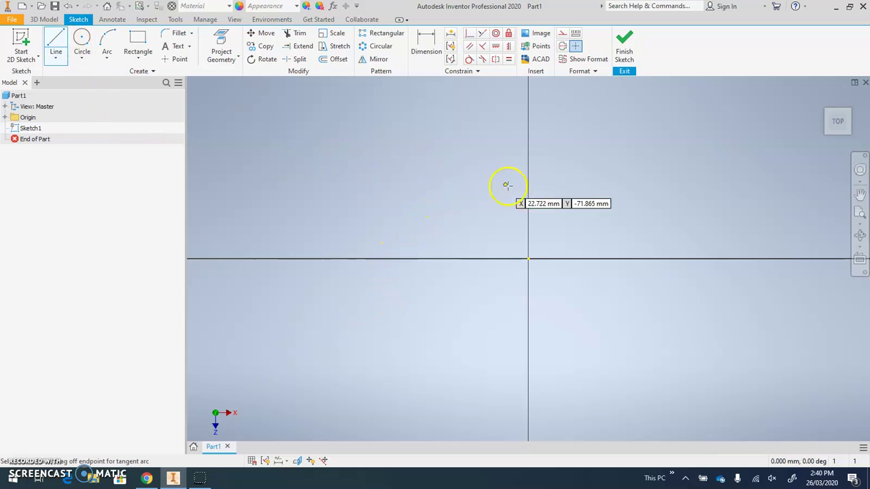
click(528, 156)
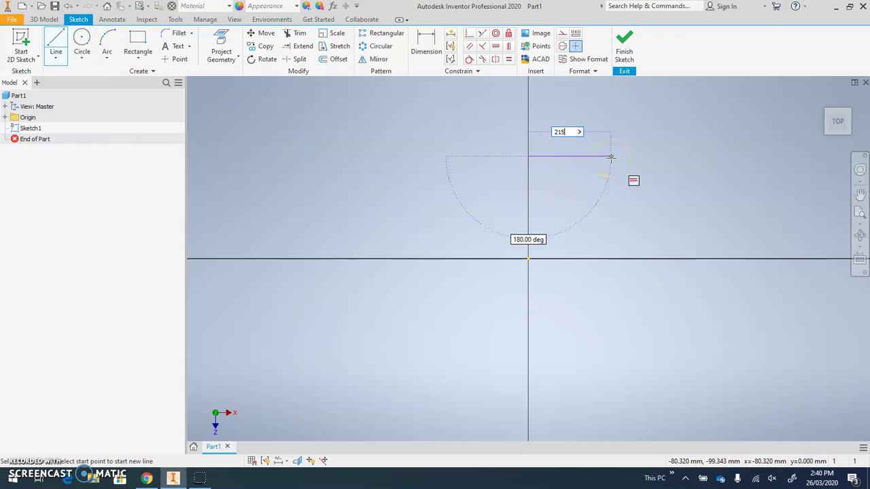
key(Return)
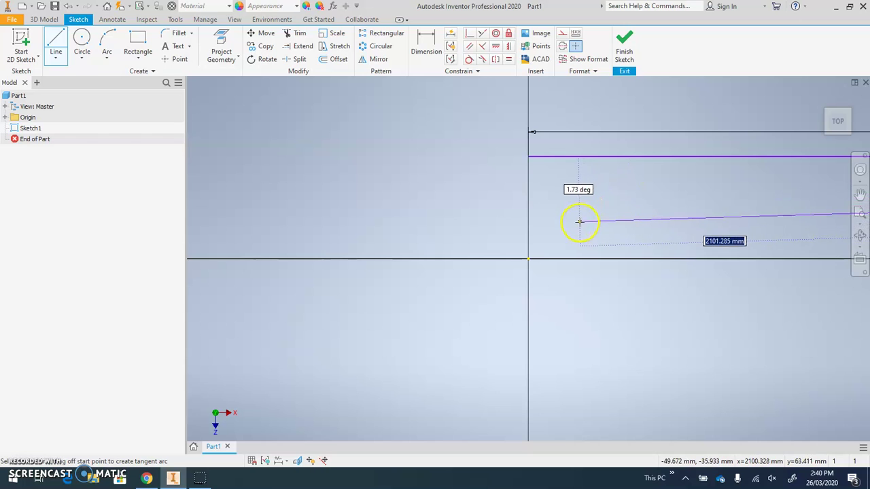
key(Escape)
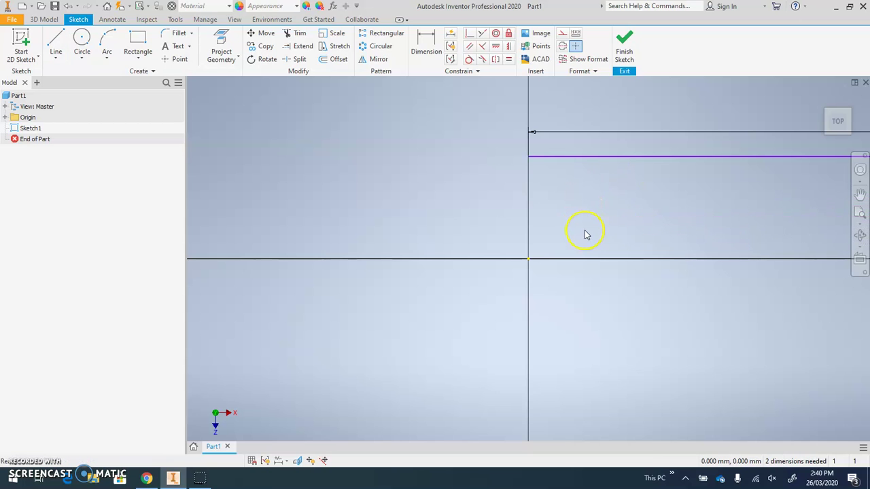
Draw a vertical 500 mm line downward from the left end of the 2150 mm line
scroll(573, 242, up, 3)
mouse_move(603, 241)
middle_down()
mouse_move(507, 244)
mouse_move(577, 235)
mouse_move(461, 235)
mouse_move(528, 200)
mouse_move(458, 224)
middle_up()
click(56, 42)
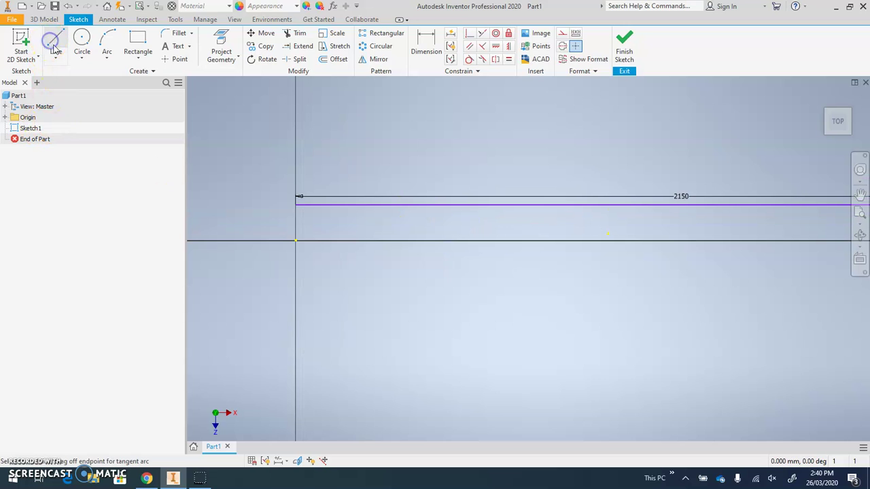
click(295, 204)
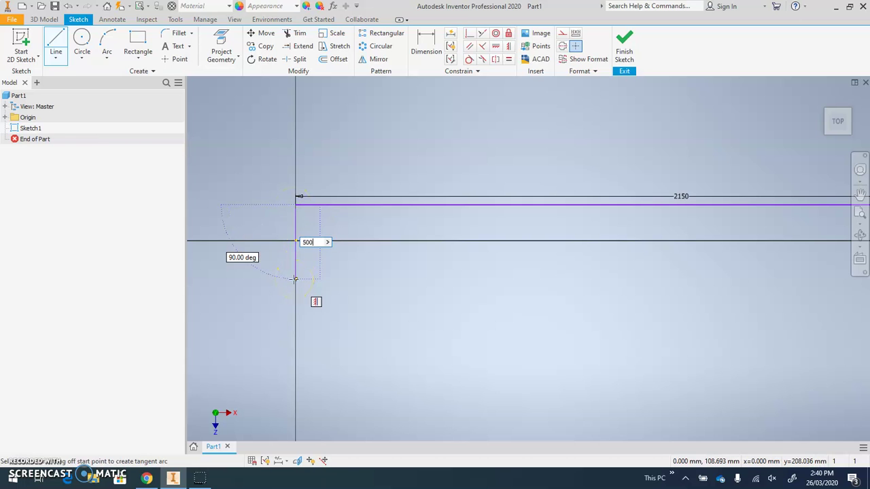
text(500)
key(Return)
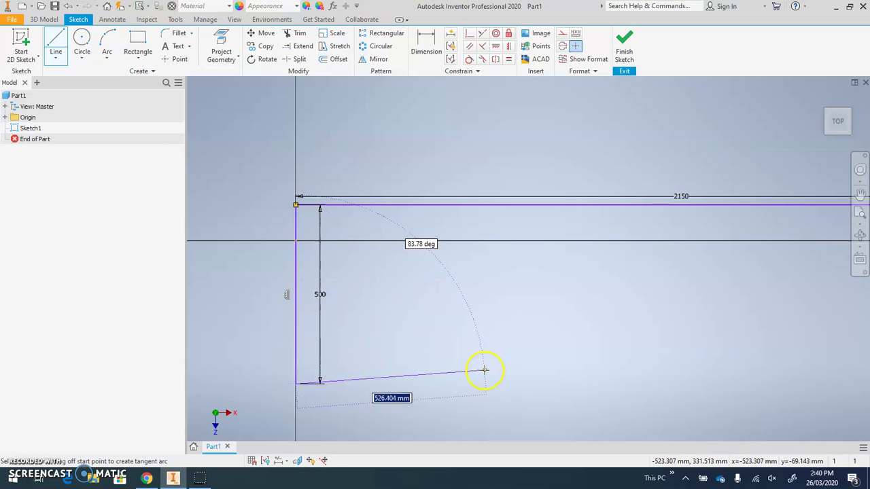
key(Escape)
Draw a second horizontal 2150 mm line to the right from the lower end of the 500 mm line
click(56, 44)
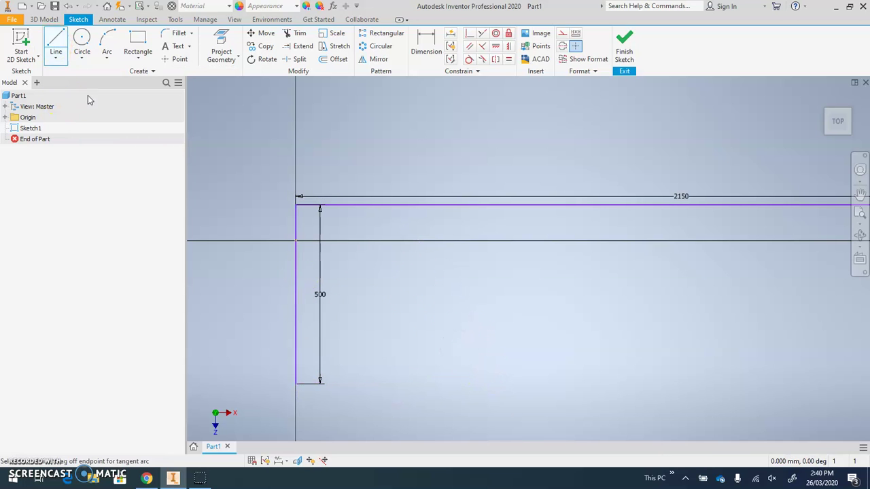
click(295, 384)
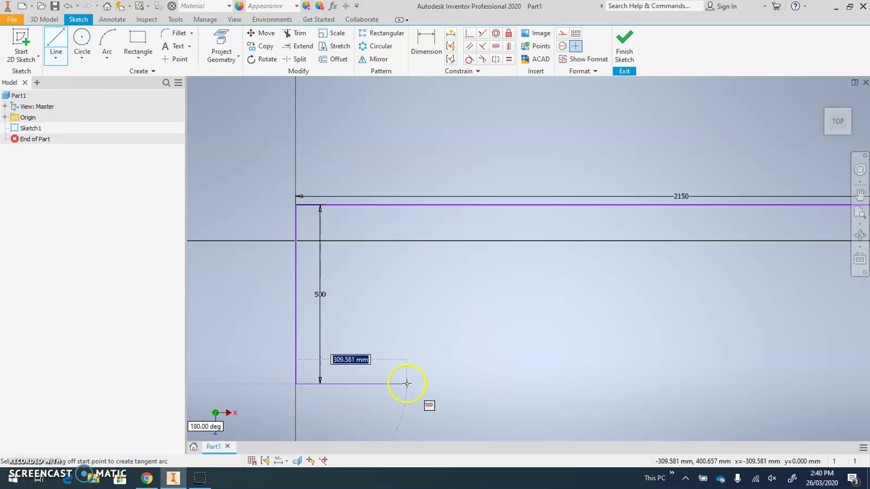
text(2150)
key(Return)
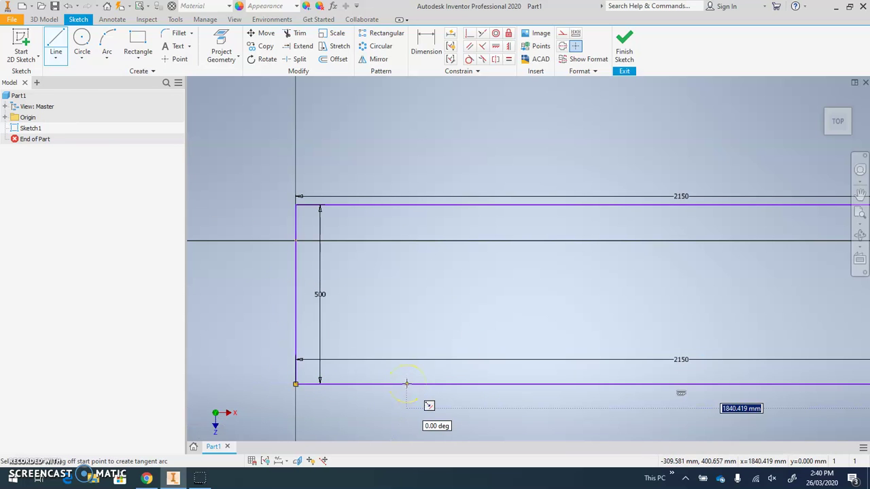
key(Escape)
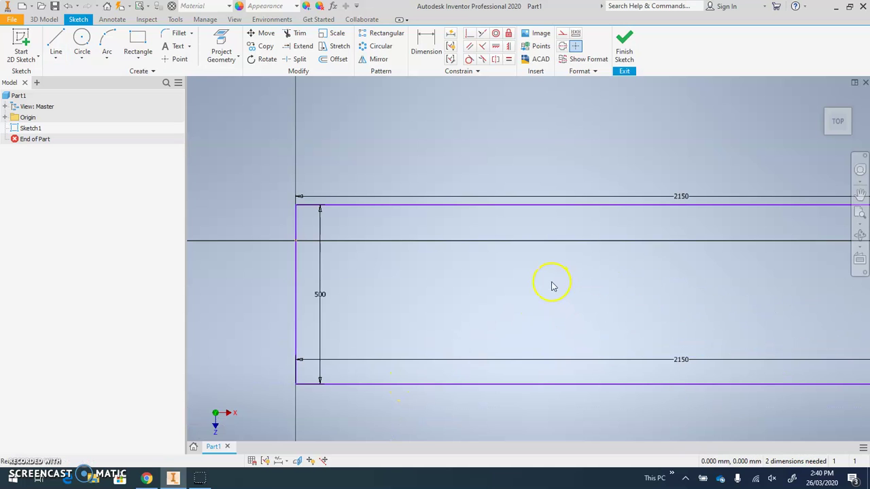
Close the base rectangle with a vertical line joining the right ends of the two 2150 mm lines
scroll(547, 286, up, 2)
scroll(537, 289, down, 1)
scroll(543, 294, up, 1)
middle_drag(544, 295, 431, 297)
click(56, 42)
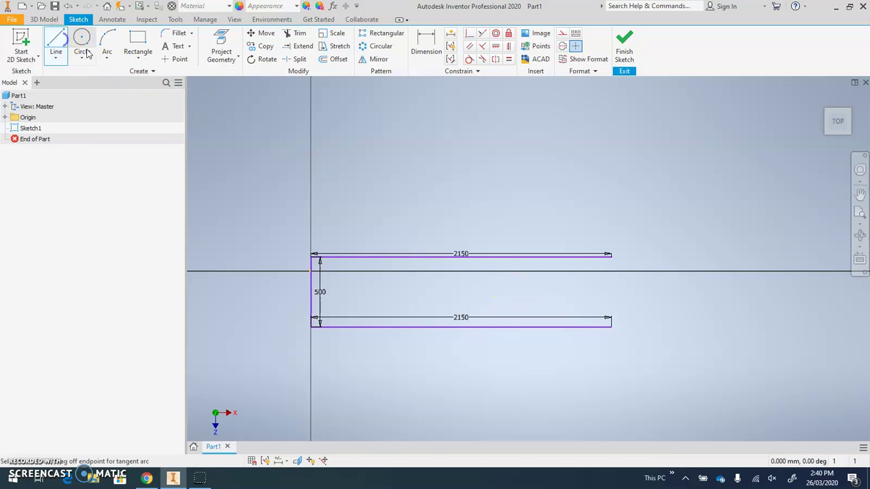
click(611, 256)
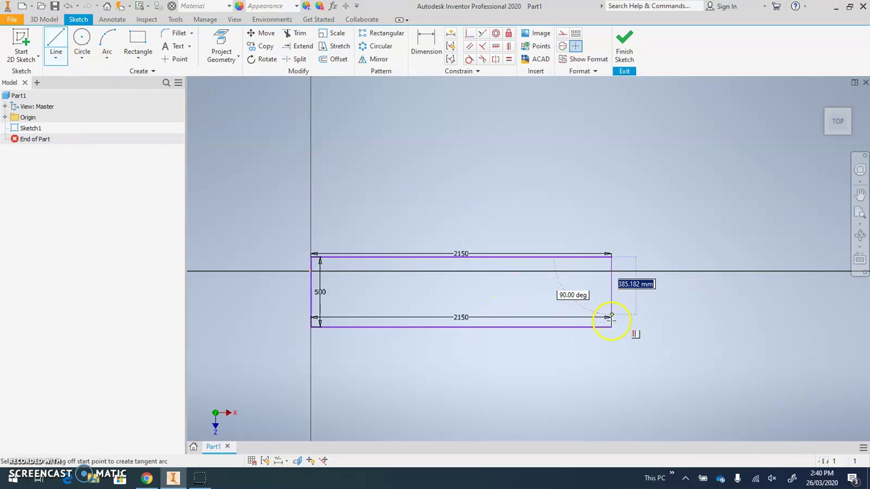
click(611, 328)
key(Escape)
scroll(475, 318, up, 3)
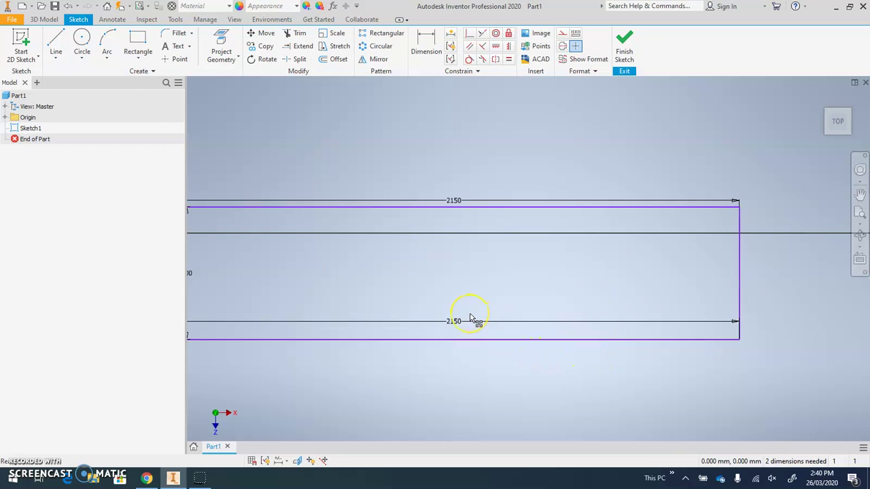
middle_drag(353, 257, 418, 264)
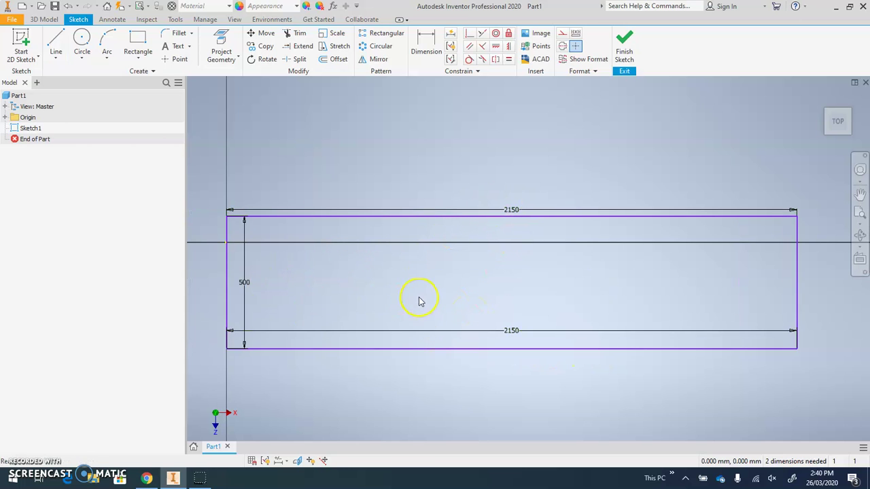
Switch to the engineering drawing PDF and examine the cross member positions in the top and front views
key(alt+Tab)
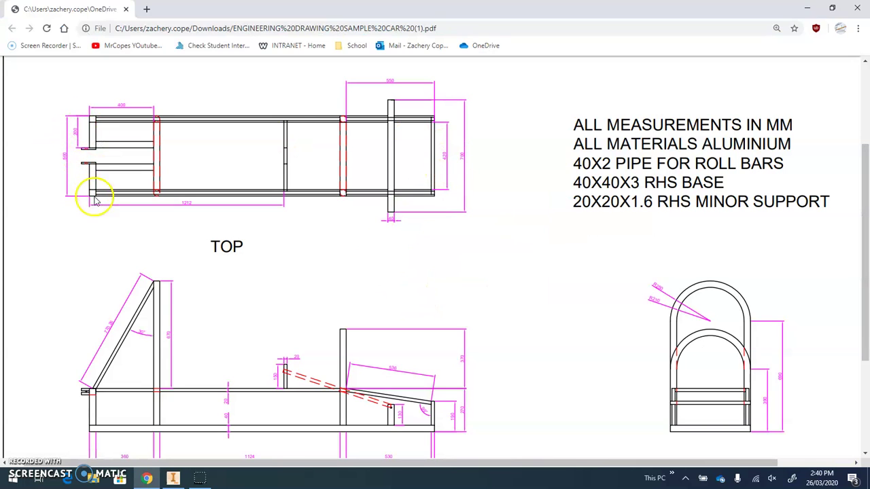
scroll(167, 374, down, 2)
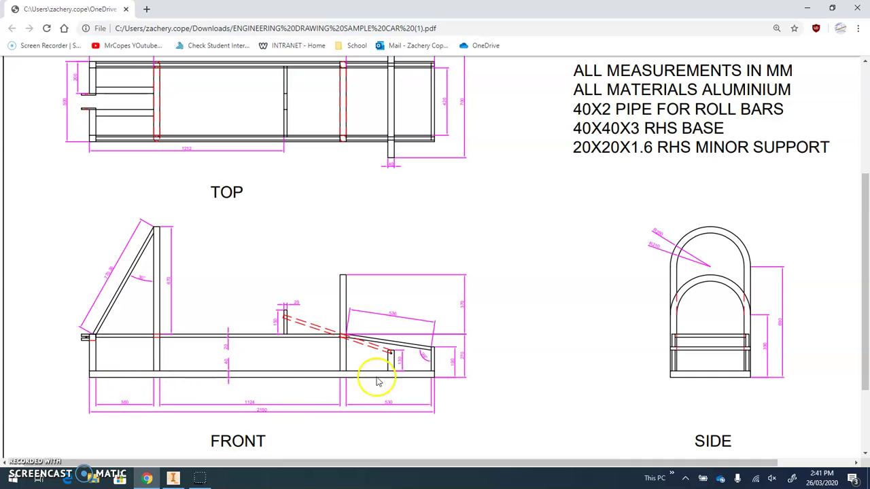
scroll(285, 367, up, 2)
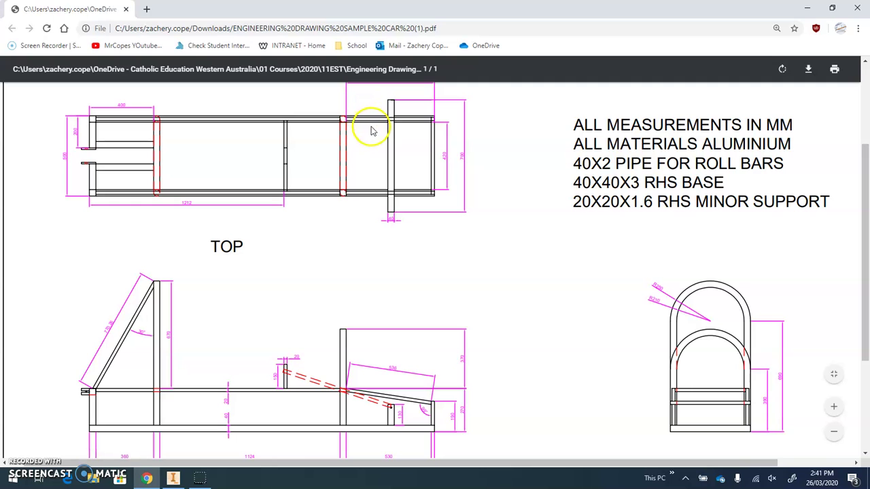
Return to Inventor and sketch two vertical 500 mm cross lines between the rectangle's long sides, one towards each end
key(alt+Tab)
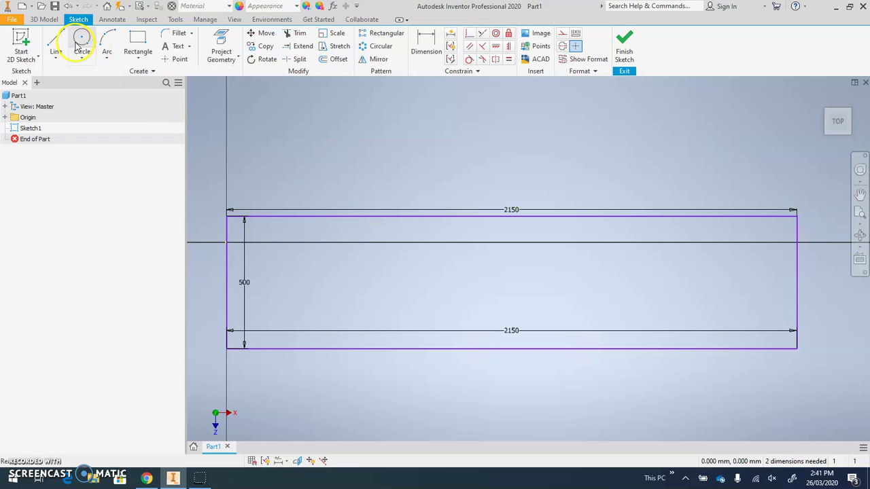
click(56, 42)
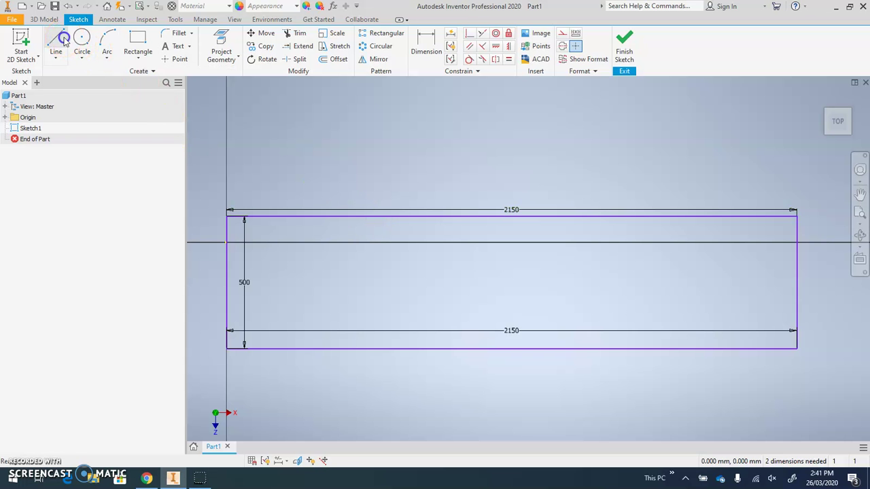
click(336, 216)
click(336, 348)
click(653, 216)
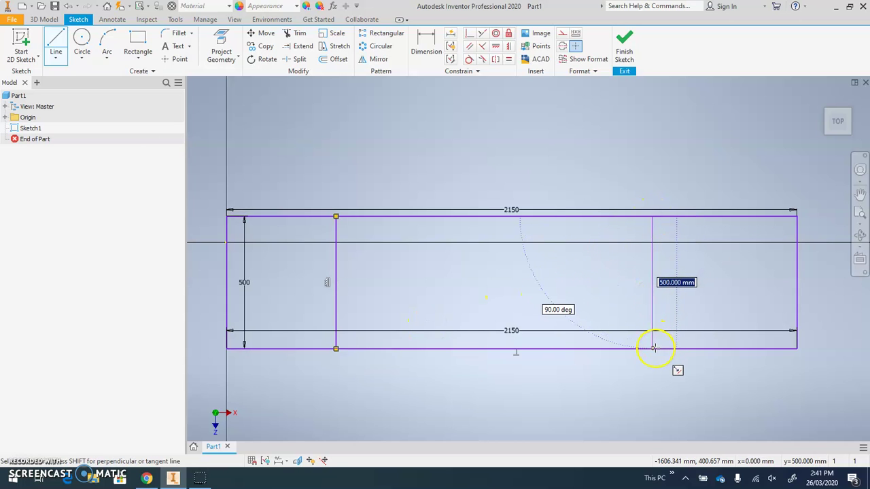
click(653, 348)
key(Escape)
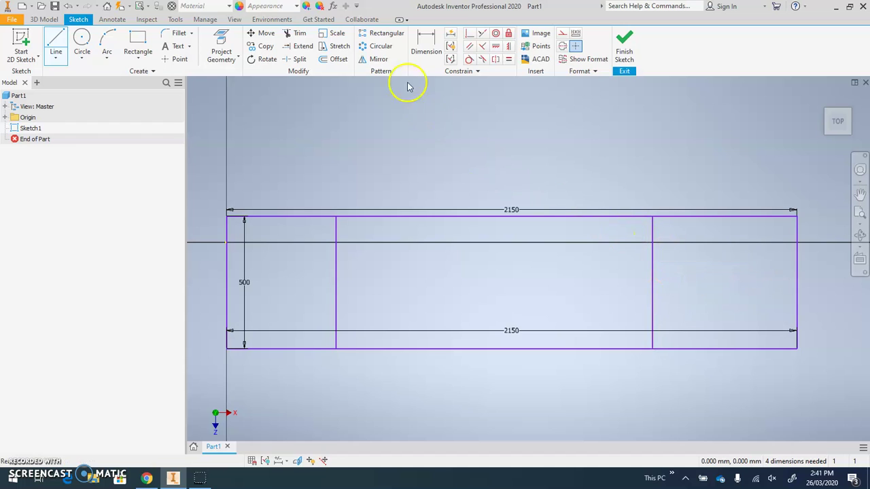
Dimension the left cross line 400 mm from the rectangle's left side
click(412, 63)
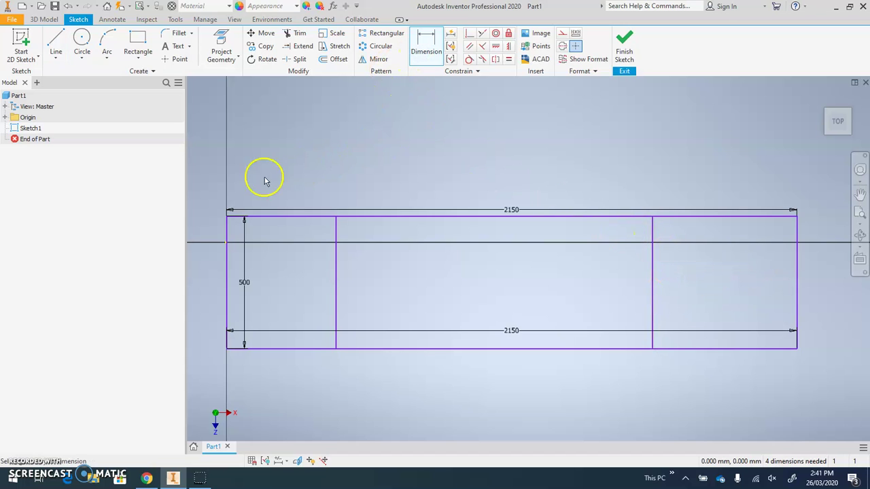
click(226, 236)
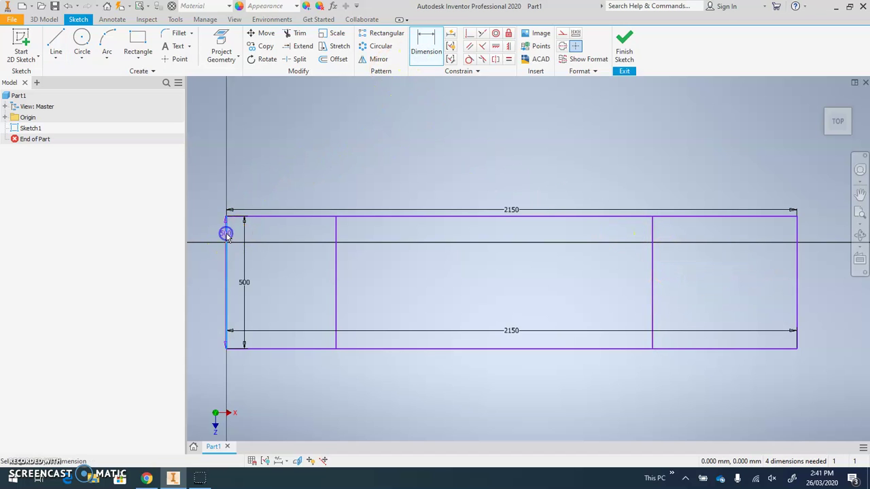
click(336, 238)
click(292, 181)
text(400)
key(Return)
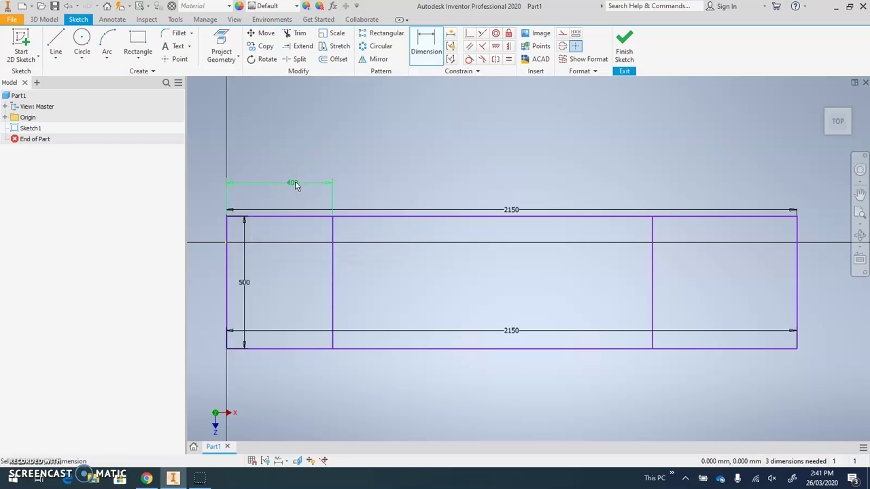
Try to dimension the distance between the right cross line and the rectangle's right side, selecting the two lines in either order
click(651, 237)
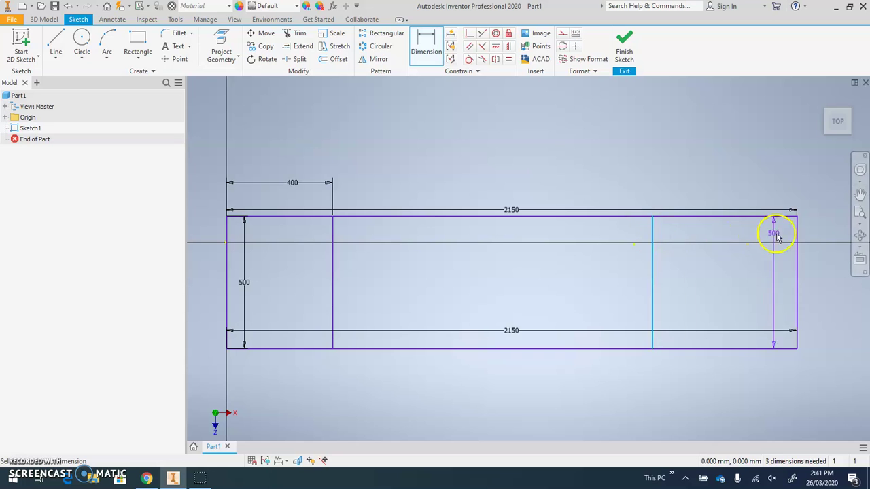
click(797, 235)
click(749, 191)
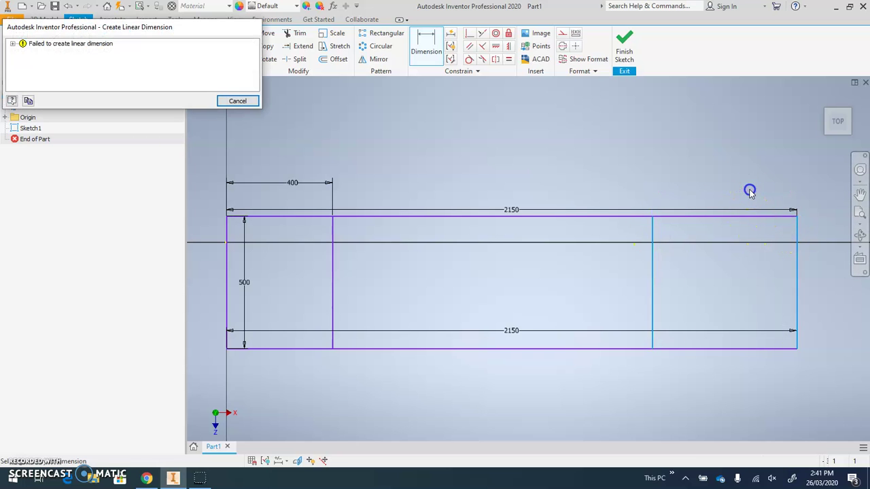
key(Escape)
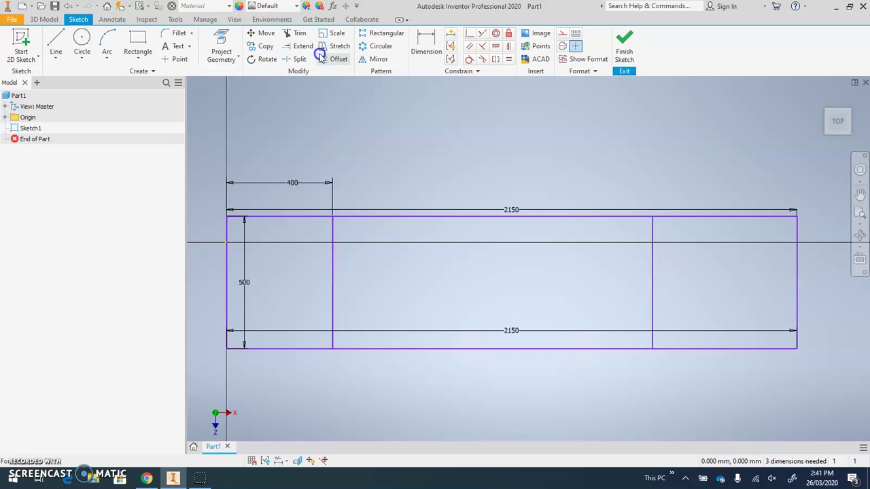
click(428, 42)
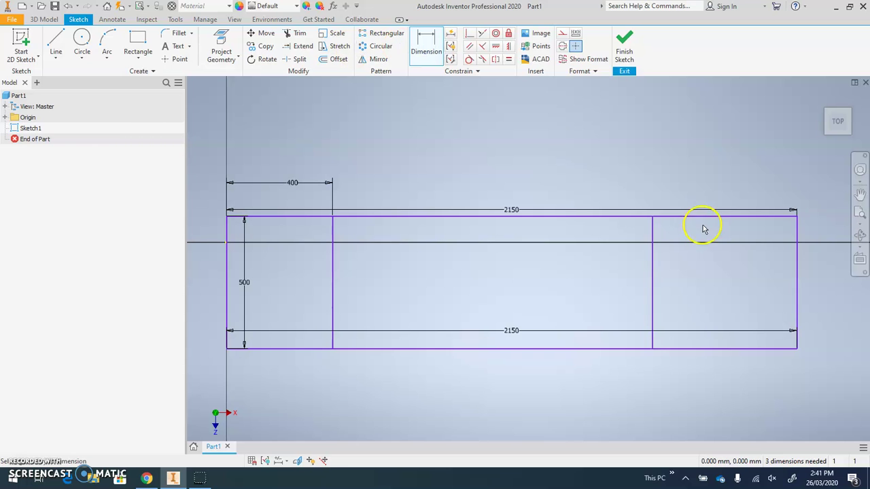
click(796, 234)
click(653, 234)
click(685, 190)
click(348, 134)
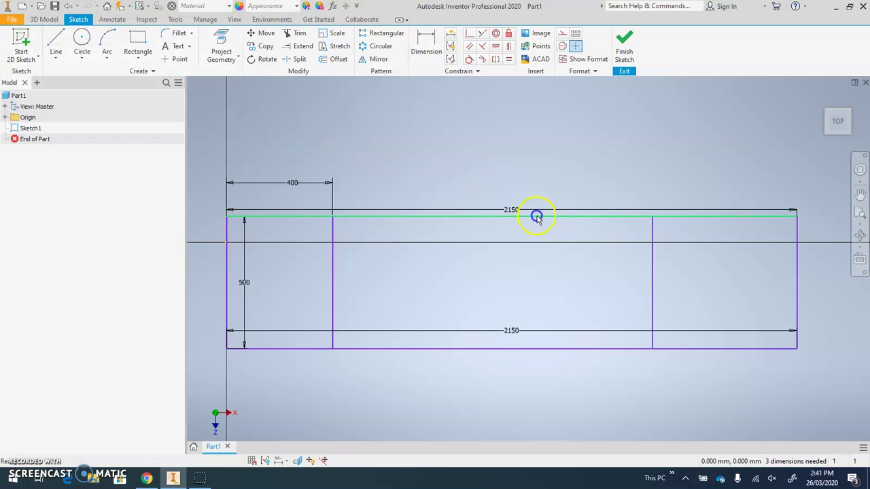
Delete the right cross line and sketch a new vertical one between the long sides, slightly closer to the right end
click(653, 258)
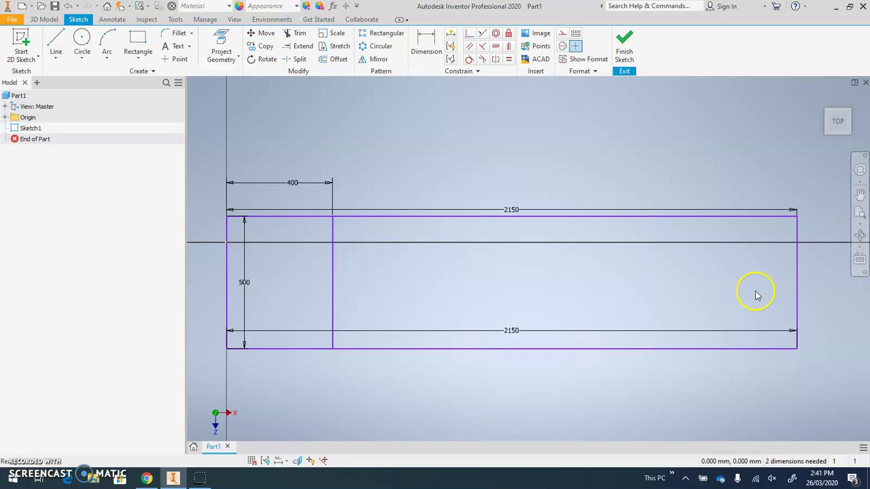
click(56, 46)
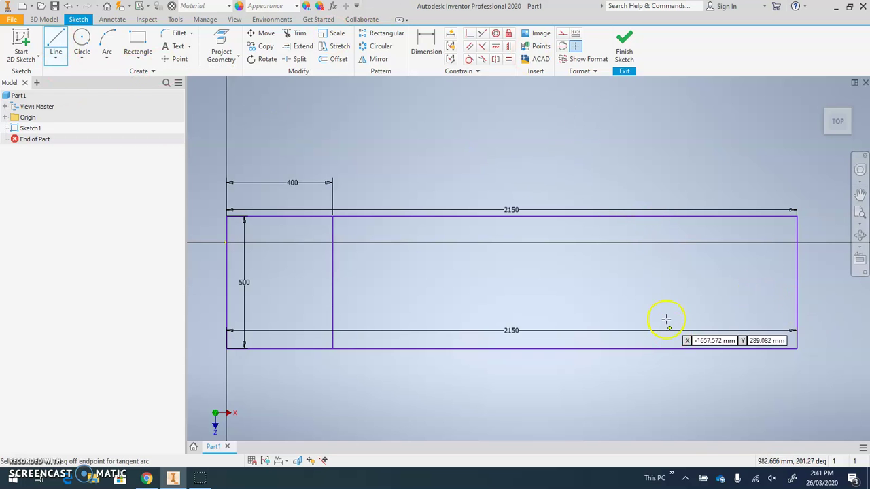
click(672, 349)
click(672, 216)
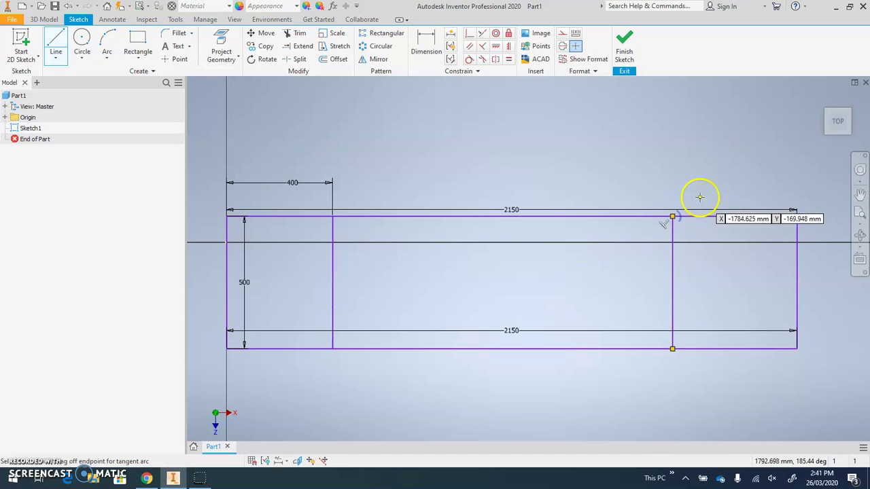
key(Escape)
Try to dimension the redrawn cross line from the rectangle's right side by selecting both lines
click(435, 42)
click(797, 274)
click(673, 291)
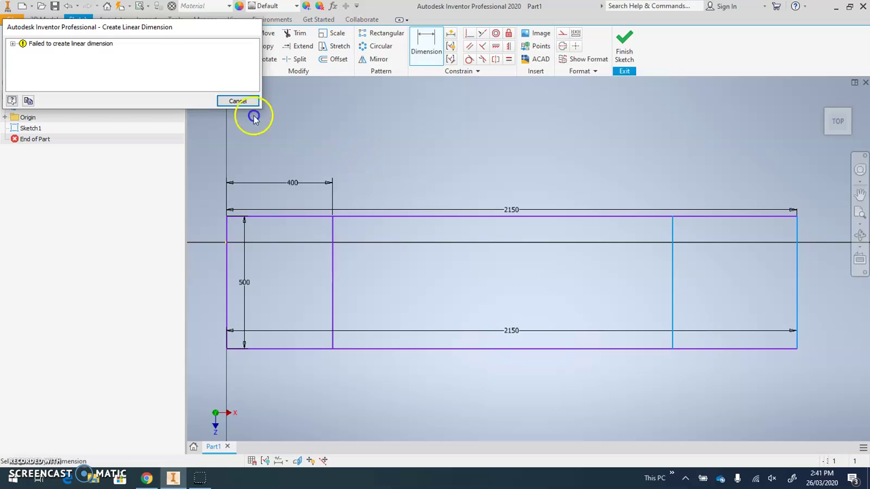
click(237, 101)
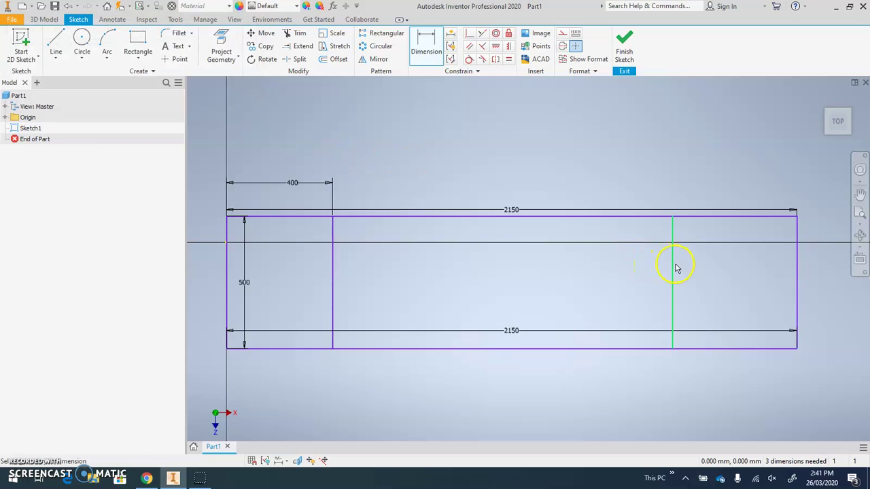
key(Escape)
Move the right cross line further left and dimension its upper endpoint 550 mm from the rectangle's upper-right corner
drag(672, 265, 631, 271)
click(432, 43)
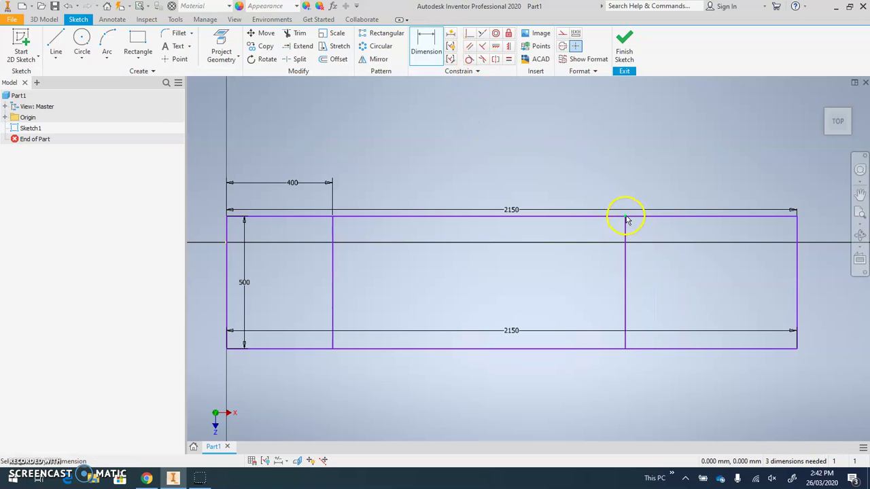
click(798, 219)
click(695, 177)
text(500)
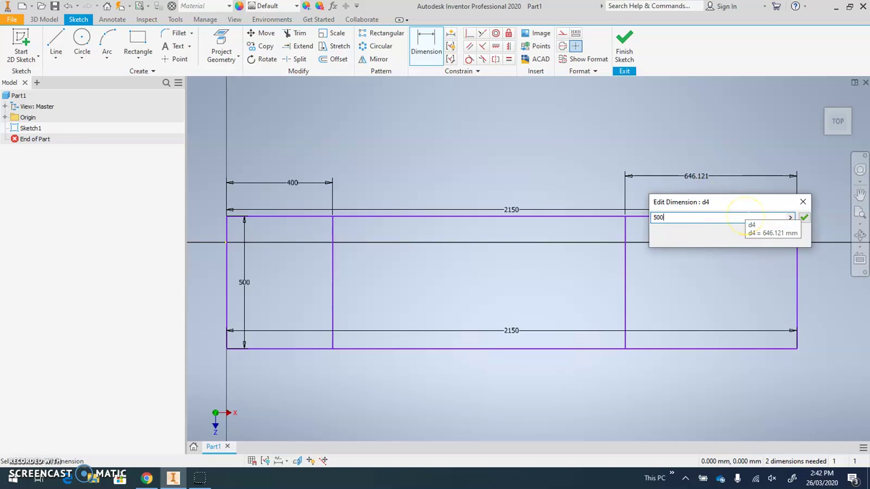
text(50)
key(Return)
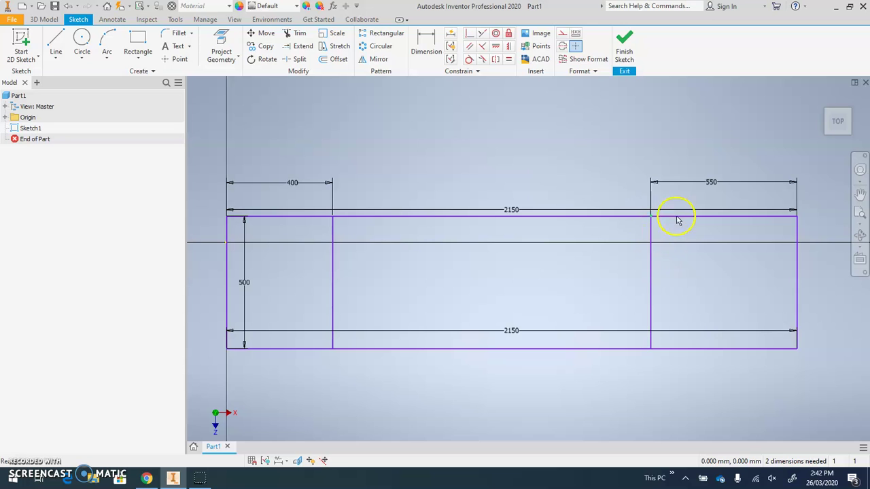
Switch to the engineering drawing PDF and examine the top and front views for the remaining base frame members
key(alt+Tab)
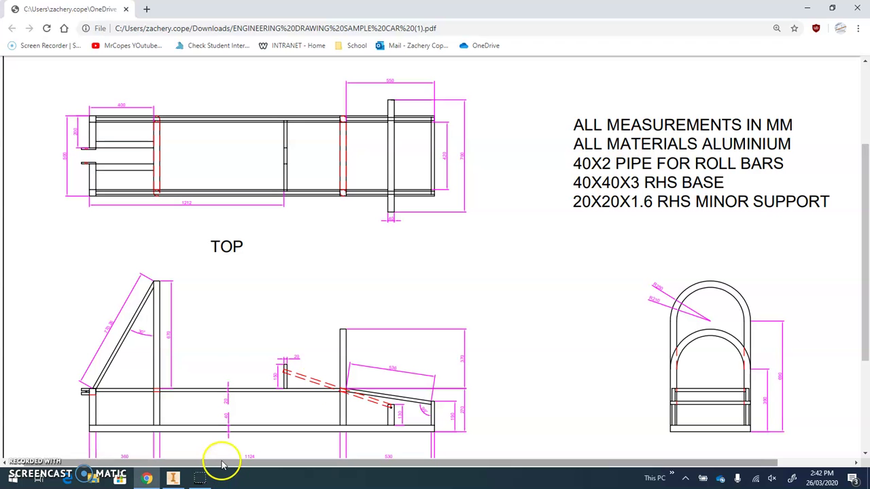
scroll(362, 393, down, 1)
scroll(362, 393, down, 1)
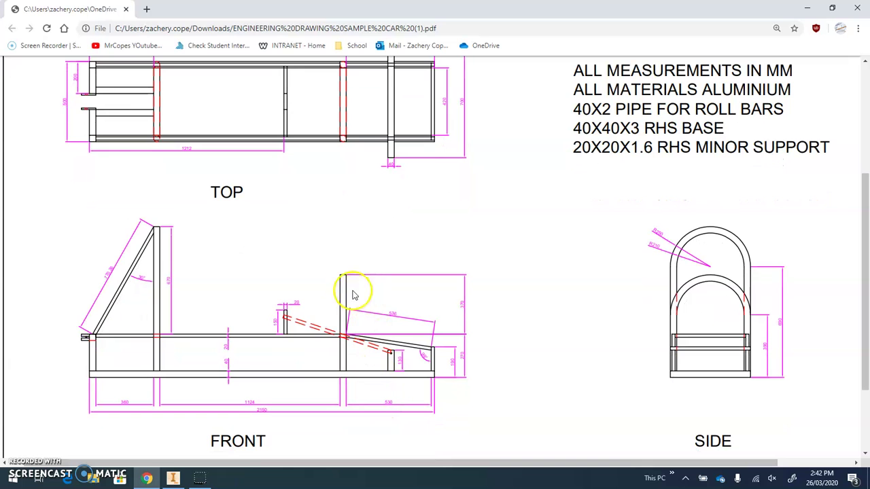
scroll(388, 266, up, 2)
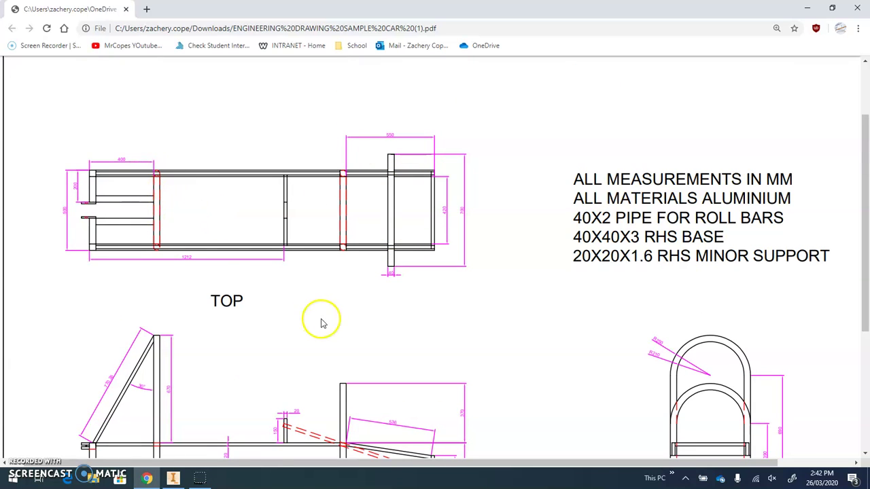
scroll(444, 278, down, 1)
scroll(443, 279, up, 1)
scroll(444, 279, down, 1)
scroll(444, 278, up, 1)
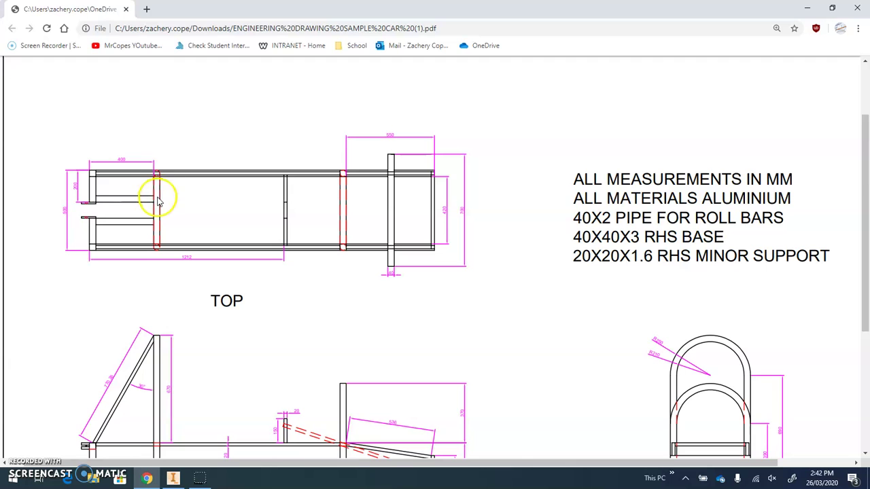
Return to Inventor and make the midpoint of the rectangle's left side coincident with the sketch origin
key(alt+Tab)
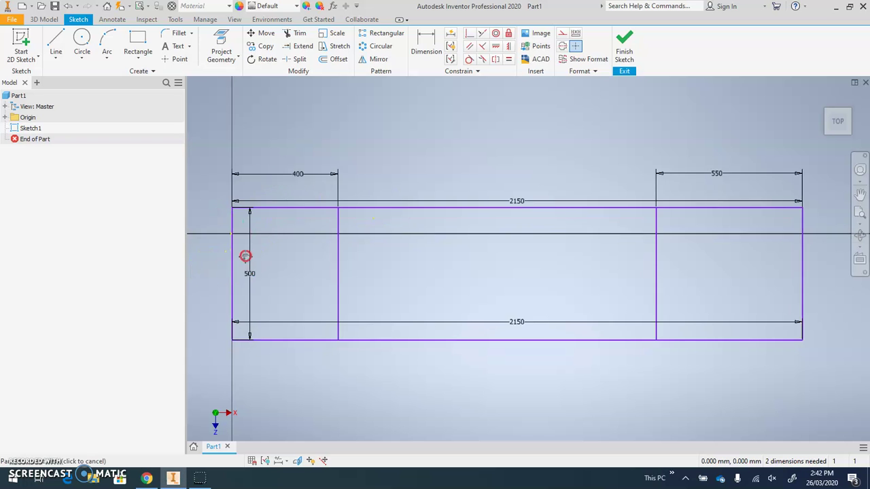
middle_drag(257, 245, 277, 225)
middle_drag(302, 159, 308, 166)
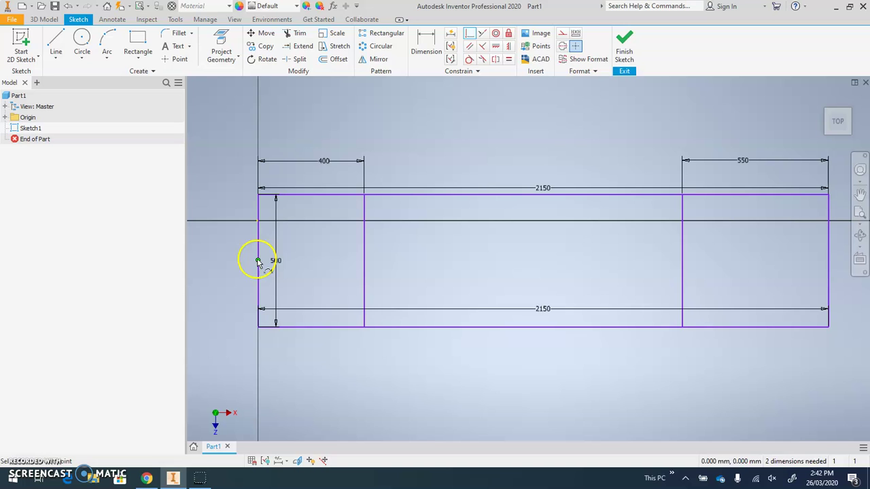
click(258, 221)
Sketch a horizontal line from the rectangle's left side to the left cross line, above the horizontal axis
scroll(278, 195, down, 3)
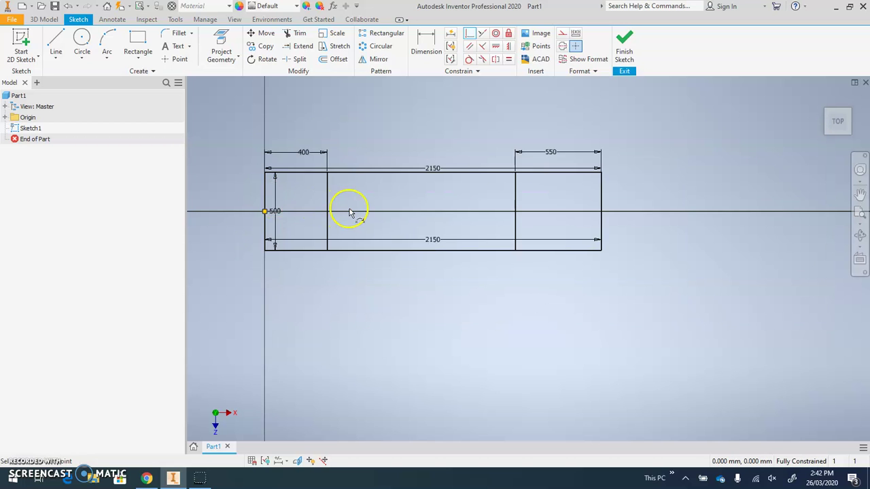
middle_drag(349, 208, 345, 225)
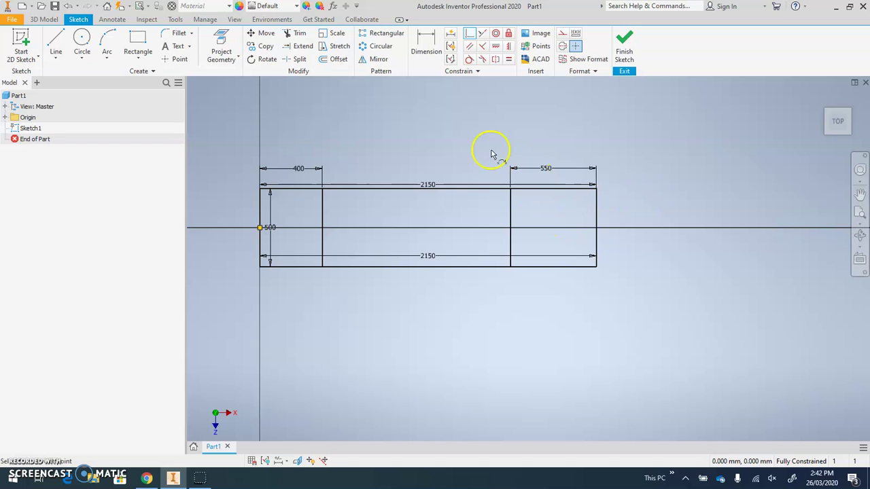
scroll(262, 227, down, 2)
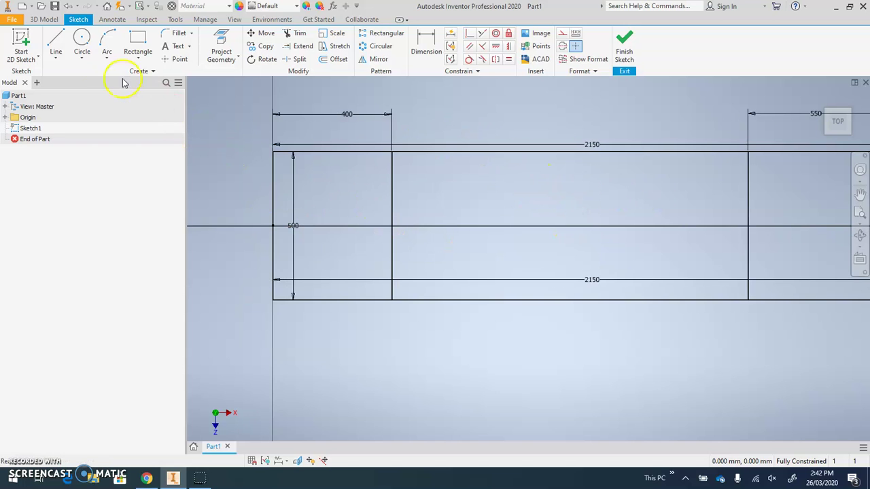
click(58, 44)
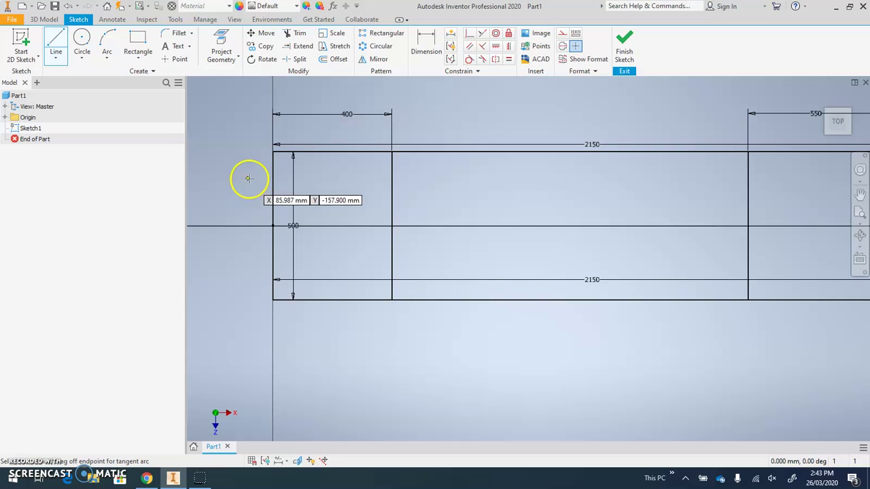
click(272, 187)
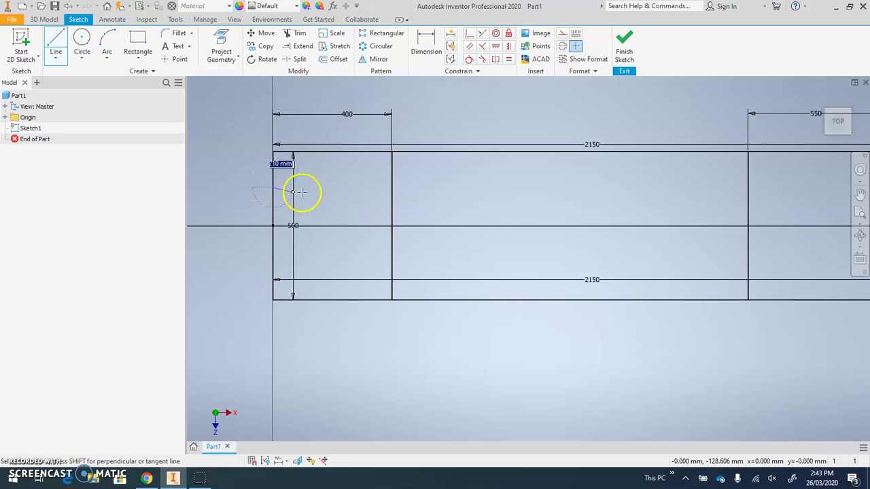
double_click(392, 187)
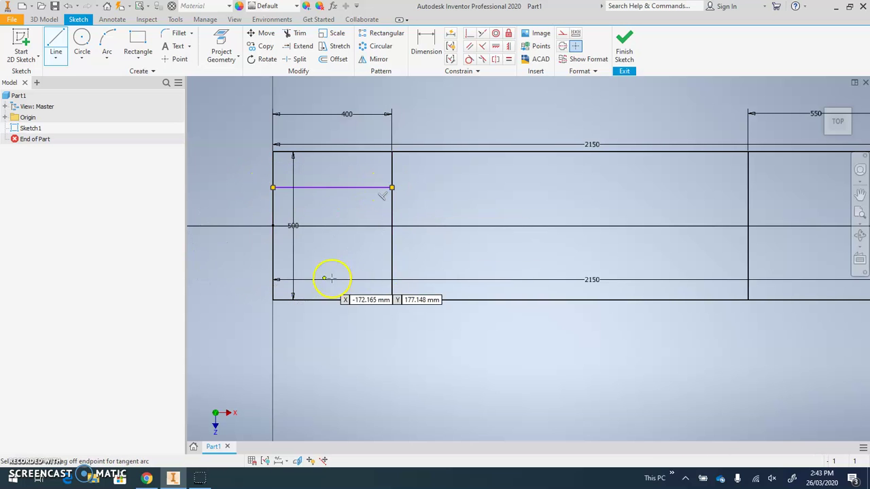
Sketch a horizontal line below the horizontal axis from the rectangle's left side to the left cross line
click(272, 258)
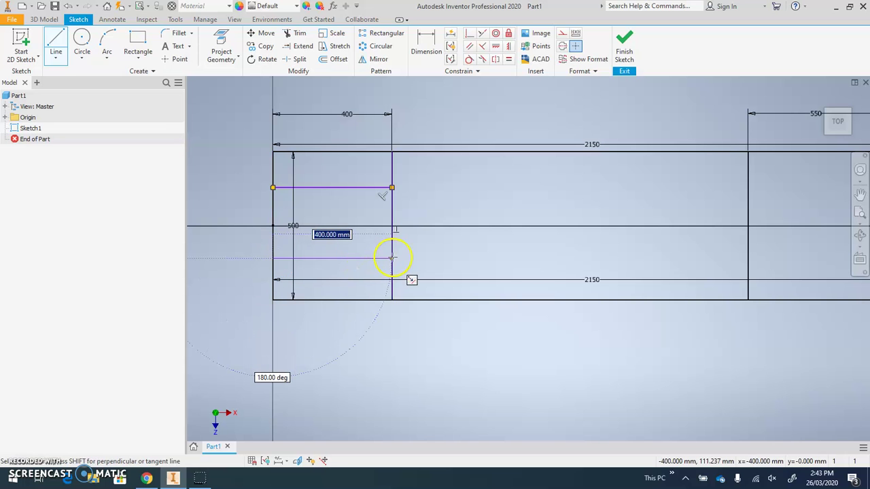
double_click(392, 258)
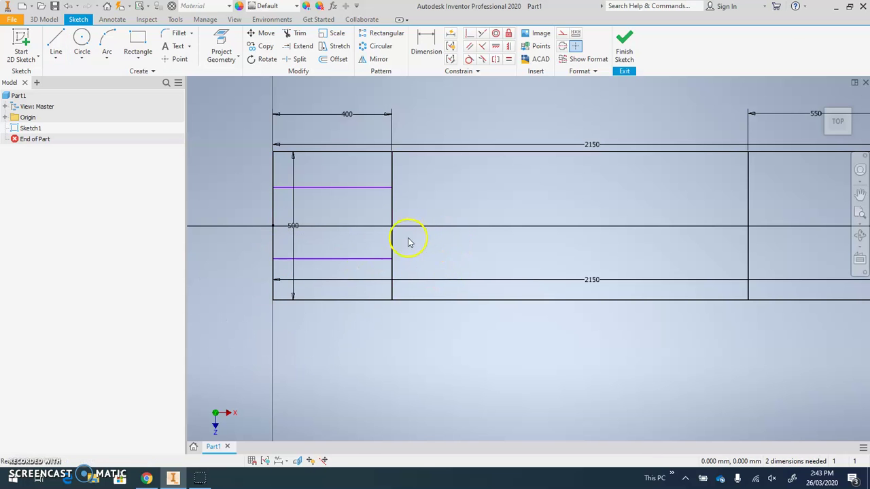
After checking the drawing PDF, dimension the upper inner horizontal line 200 mm from the rectangle's upper side
key(alt+Tab)
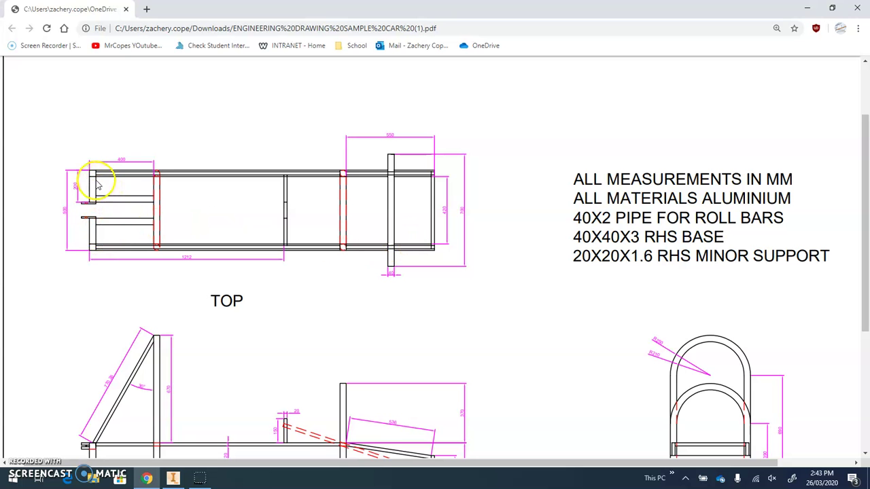
key(alt+Tab)
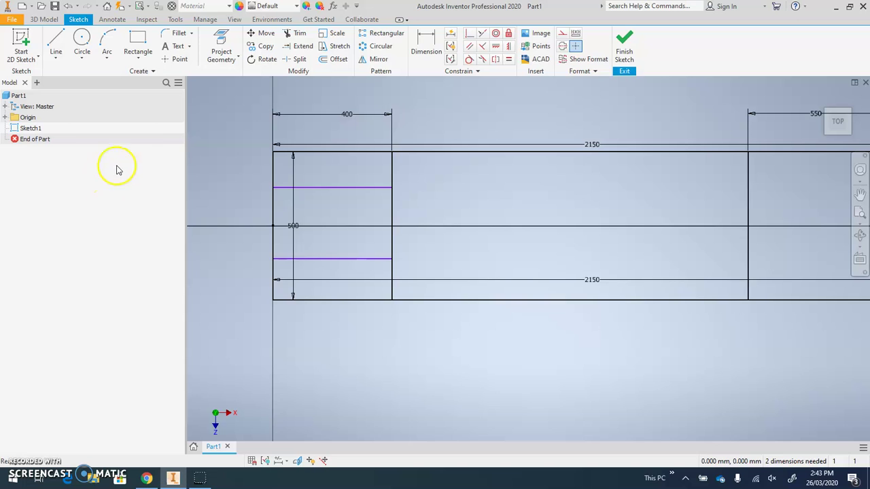
click(425, 44)
click(323, 189)
click(324, 151)
click(245, 171)
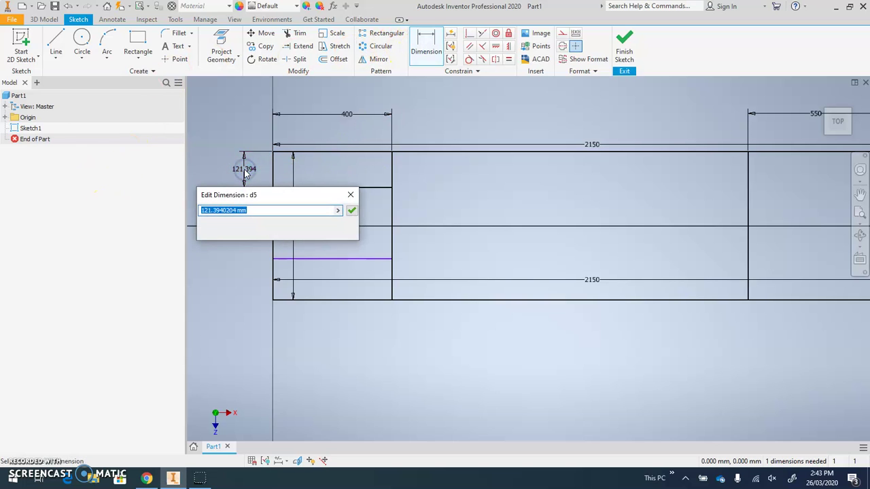
text(200)
key(Return)
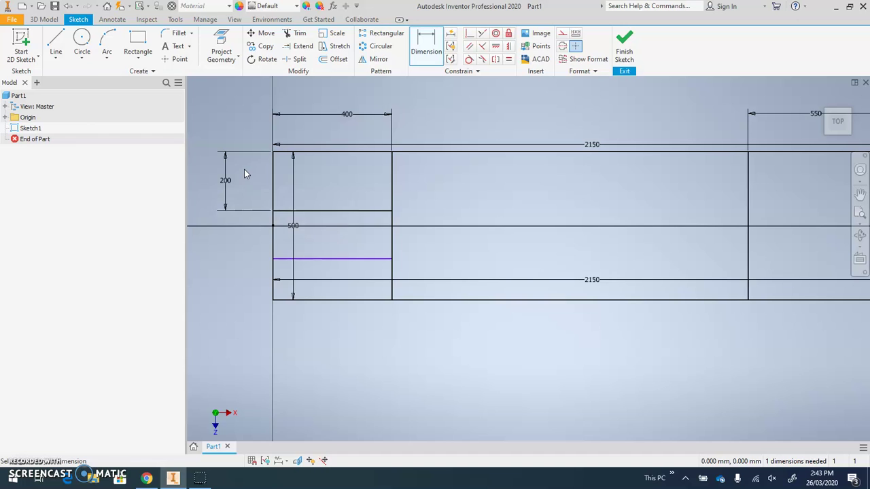
Dimension the lower inner horizontal line 200 mm from the rectangle's lower side
click(336, 258)
click(334, 298)
click(238, 284)
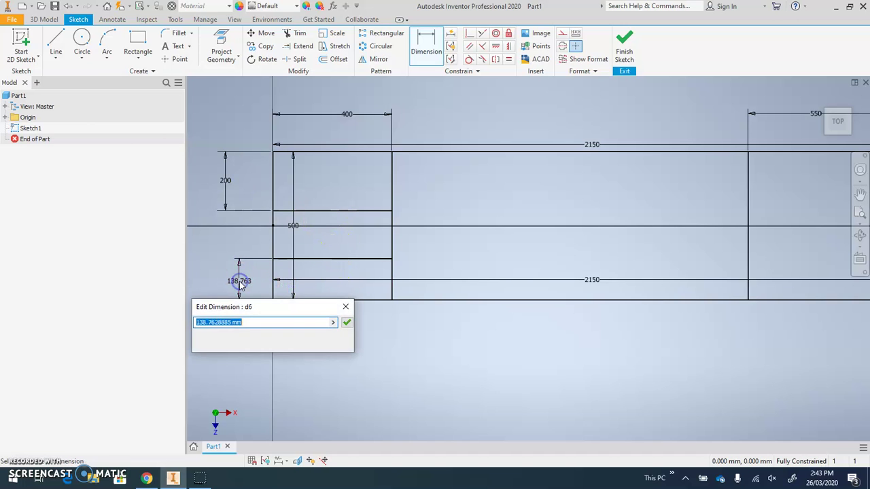
text(200)
key(Return)
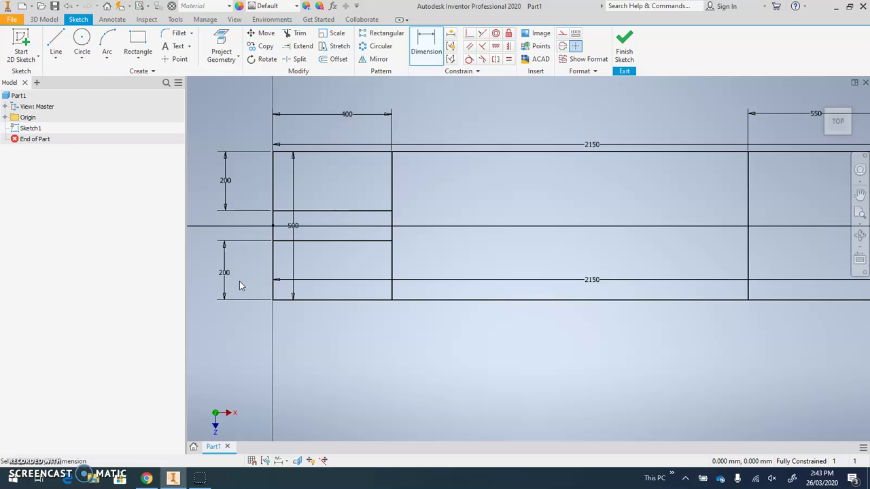
Trim the segment of the rectangle's left side between the two inner horizontal lines
click(468, 46)
click(297, 33)
click(273, 221)
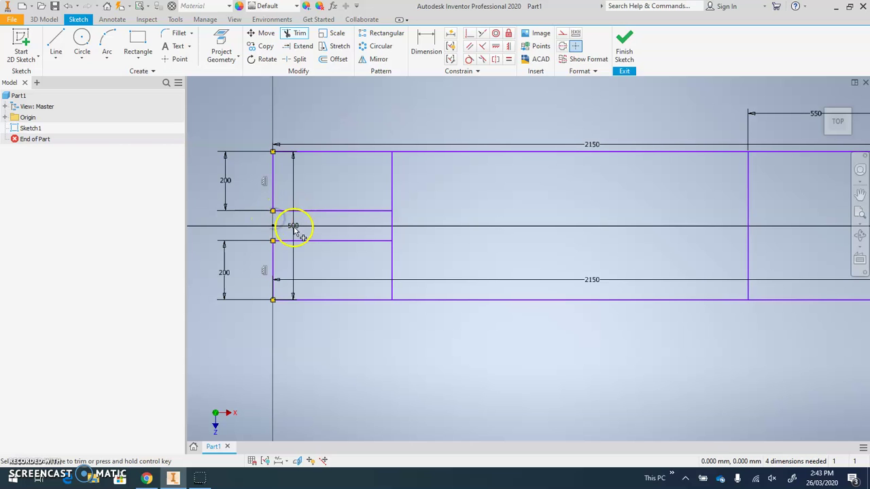
scroll(448, 238, down, 3)
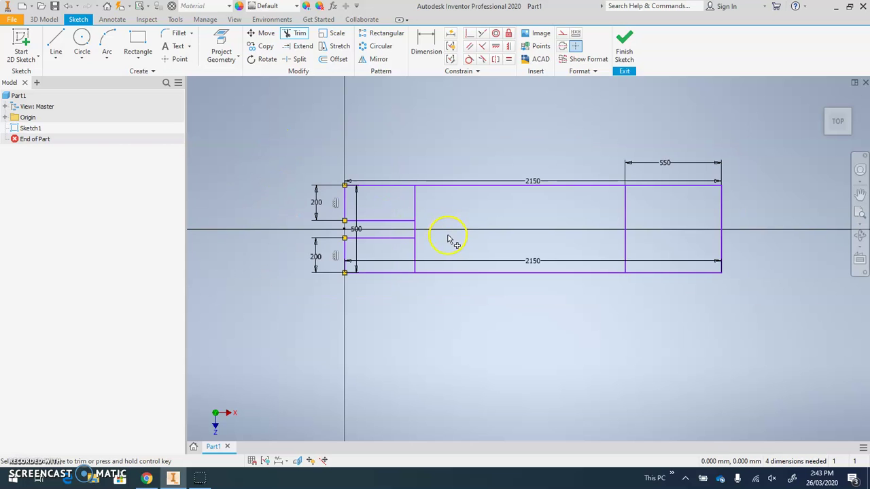
middle_drag(448, 239, 433, 249)
Compare the base frame with the top view in the drawing PDF, then finish the sketch in Inventor
key(alt+Tab)
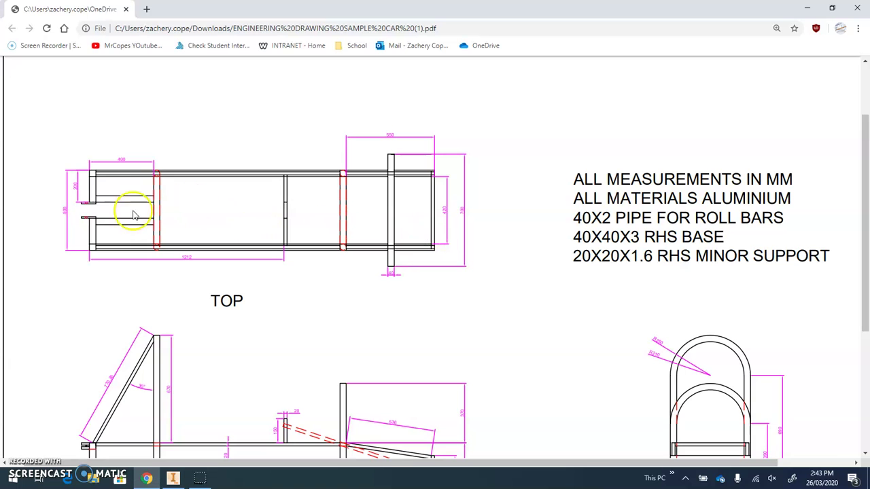
scroll(387, 280, down, 1)
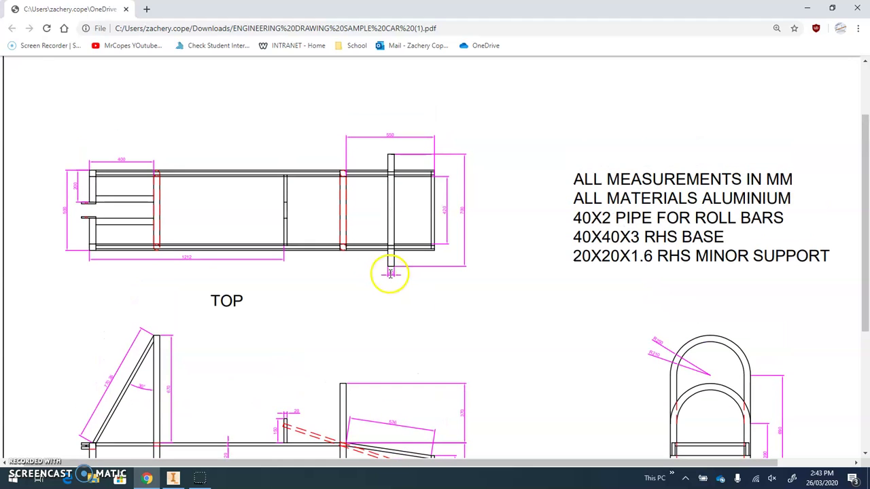
key(alt+Tab)
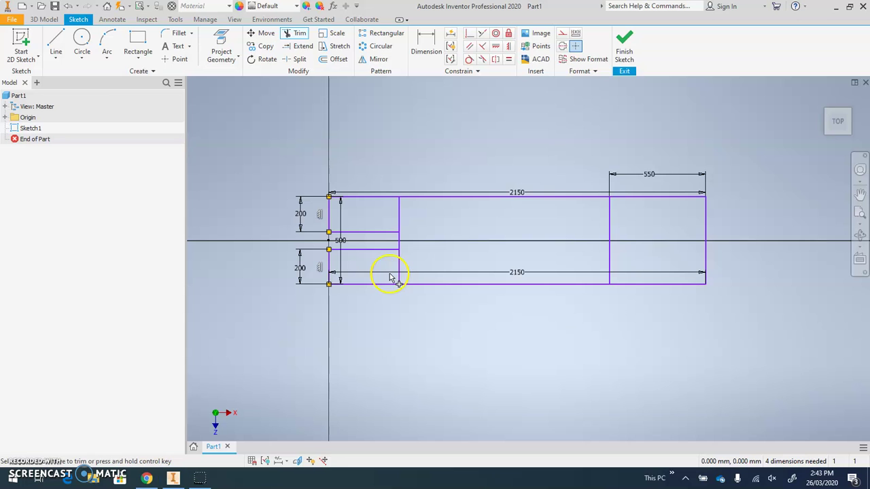
click(624, 59)
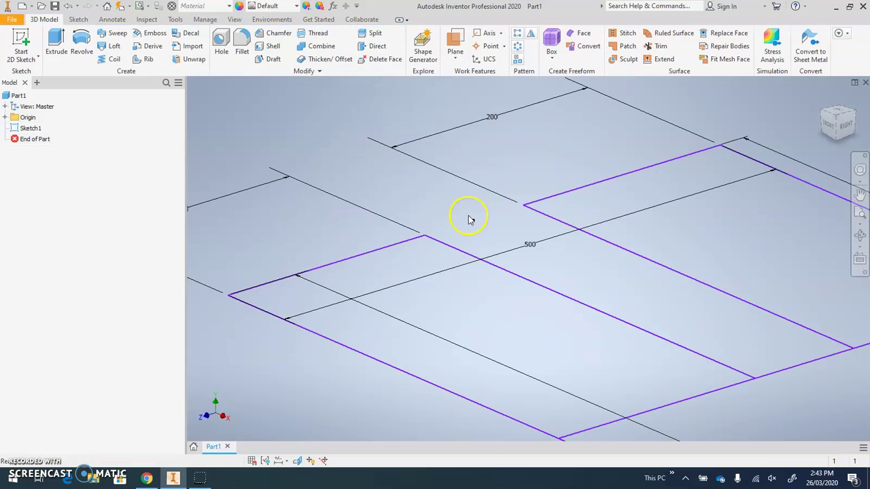
scroll(469, 220, down, 3)
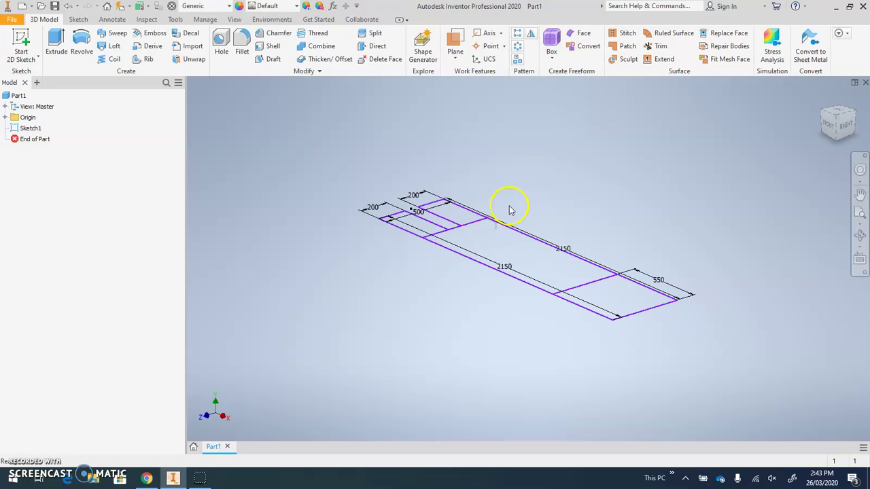
double_click(31, 128)
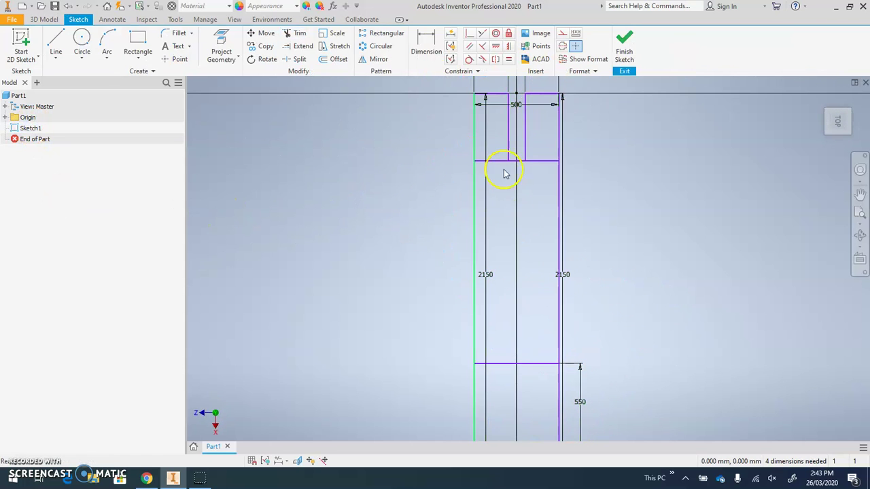
click(624, 47)
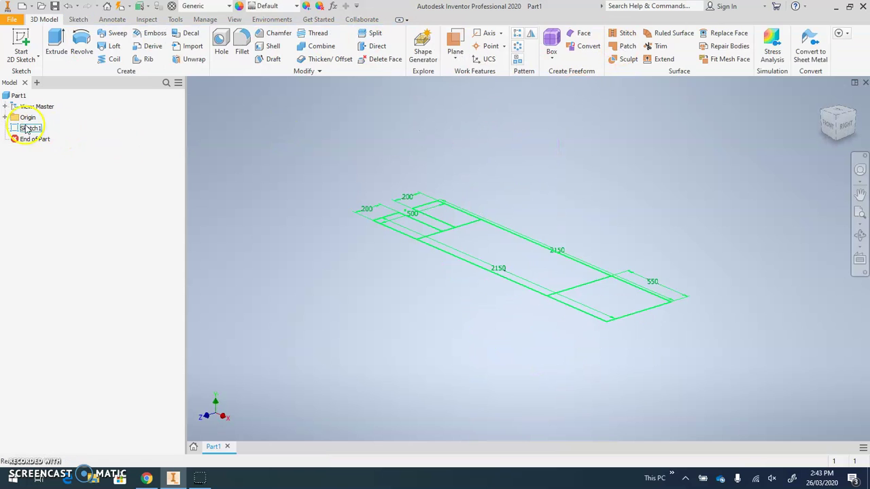
middle_drag(308, 144, 294, 157)
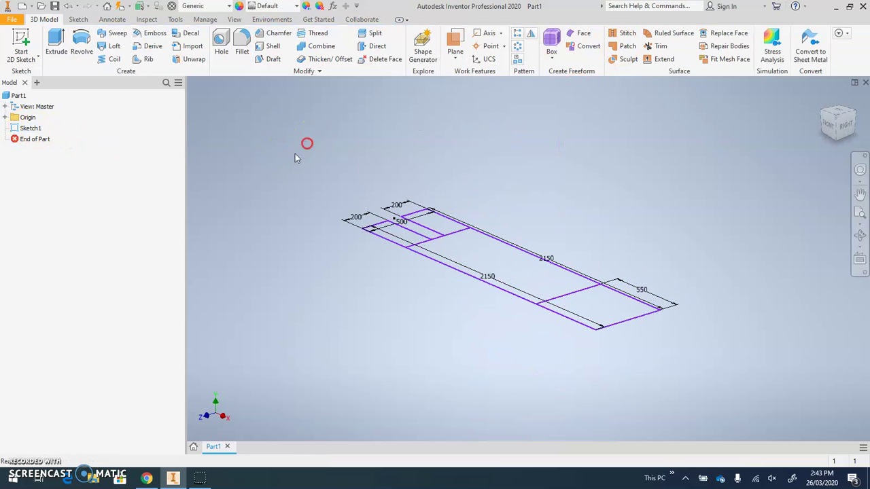
click(38, 60)
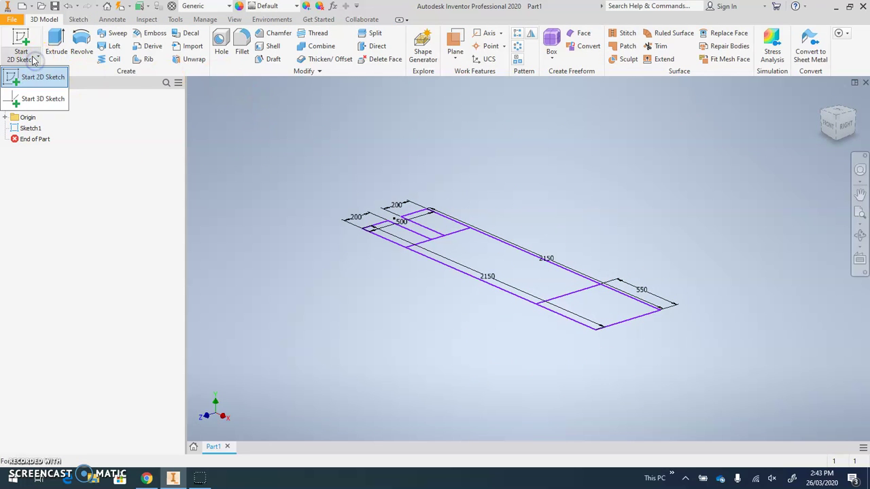
click(35, 102)
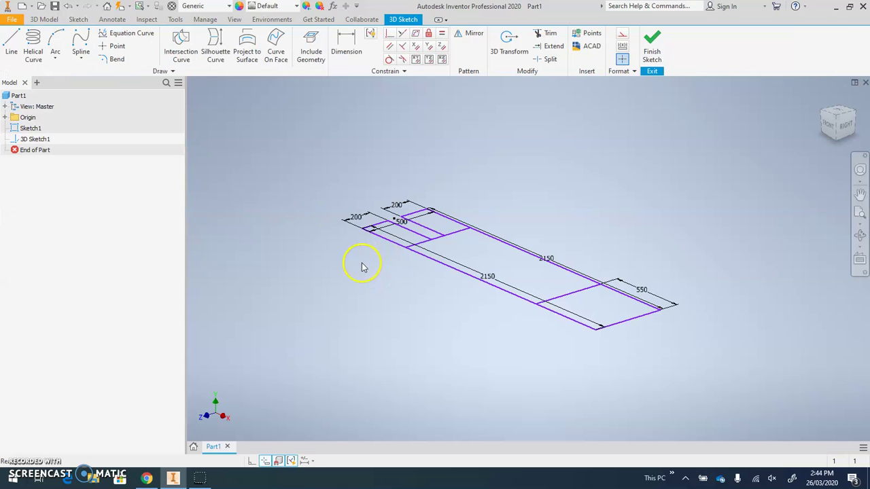
click(10, 40)
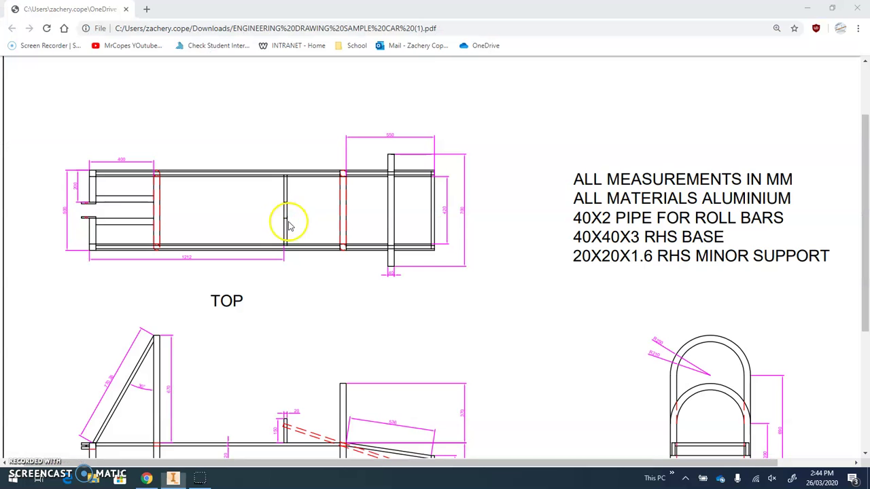
Switch to the engineering drawing PDF and examine the side view for the roll bar upright heights
key(alt+Tab)
scroll(331, 288, down, 3)
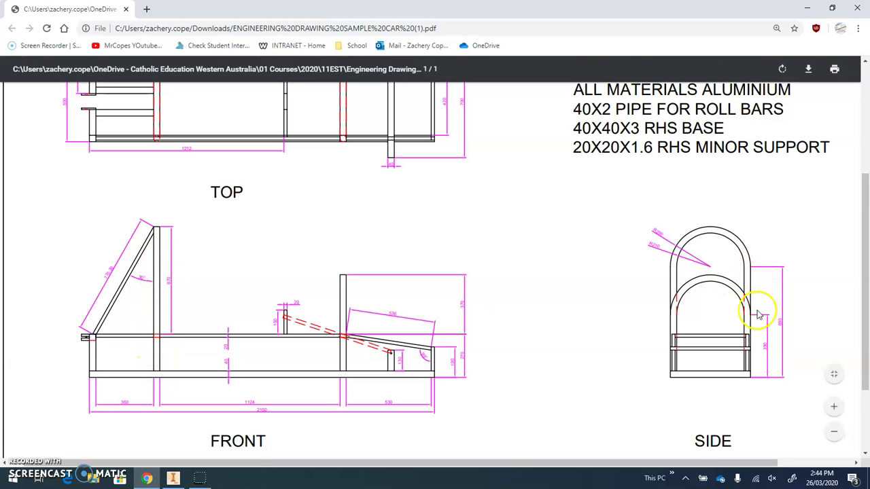
ctrl+scroll(791, 337, up, 4)
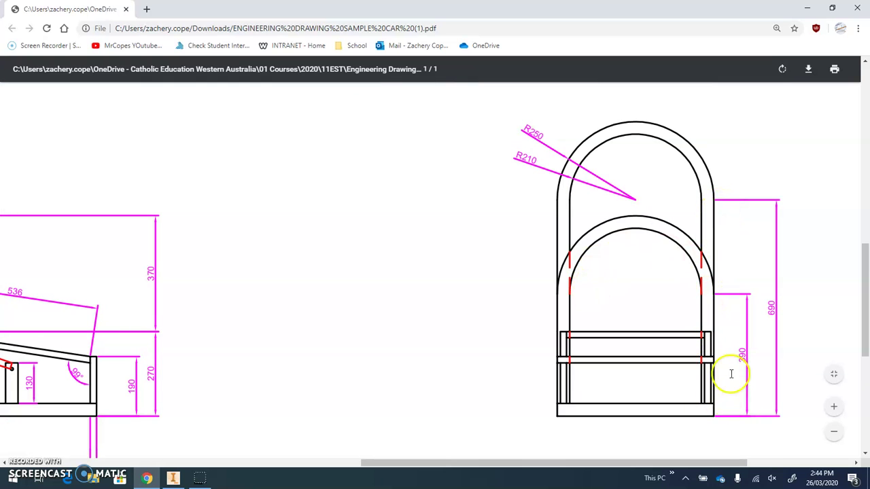
Return to Inventor, leave the empty 3D sketch and delete it
key(alt+Tab)
scroll(369, 231, up, 2)
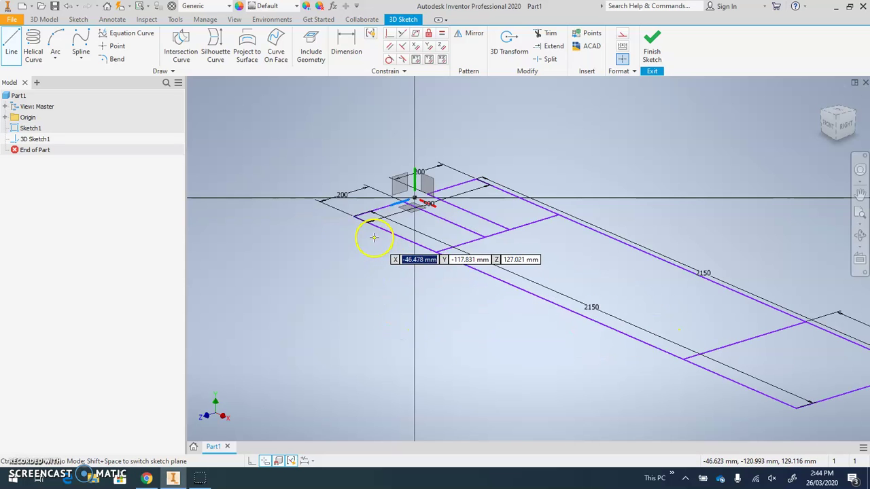
key(Escape)
click(654, 55)
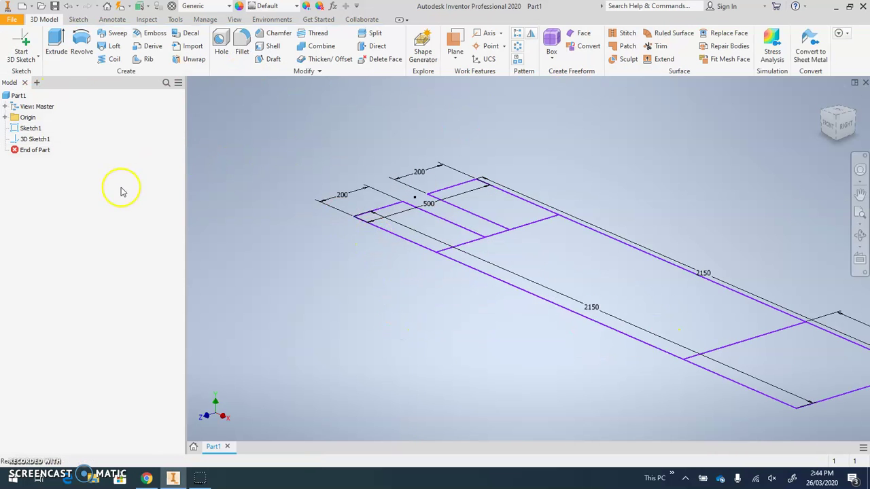
click(41, 138)
key(Delete)
Start a new 3D sketch and draw a 690 mm vertical line upward from the near end of the front cross line
click(27, 58)
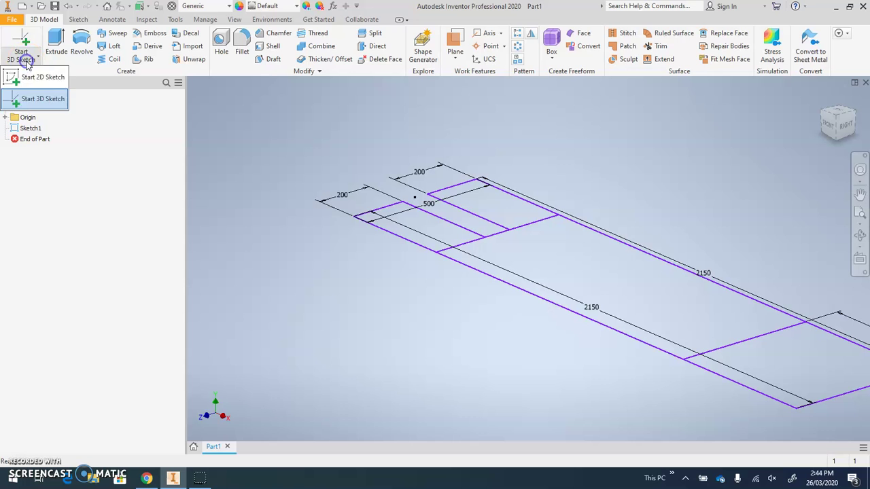
click(31, 99)
click(11, 45)
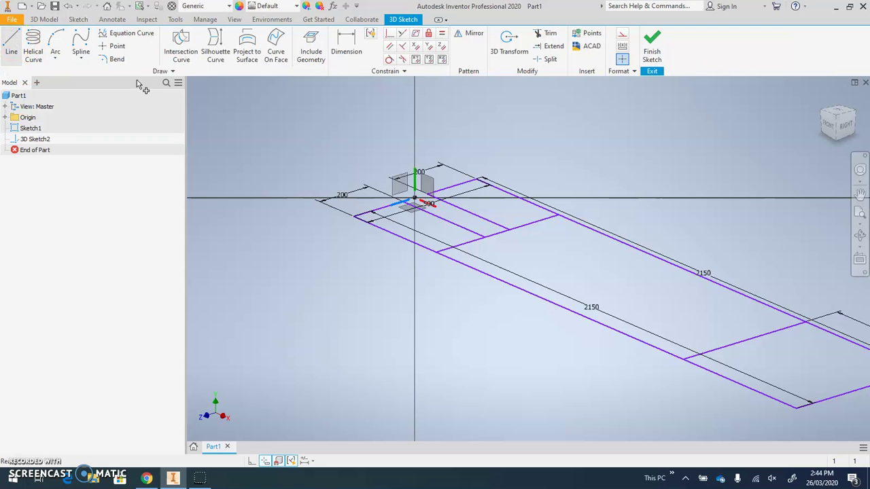
click(436, 252)
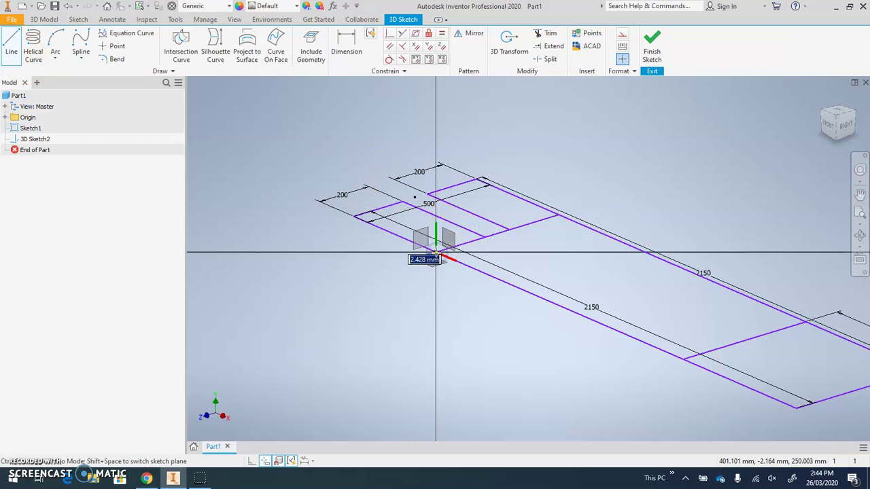
scroll(436, 255, up, 2)
click(423, 242)
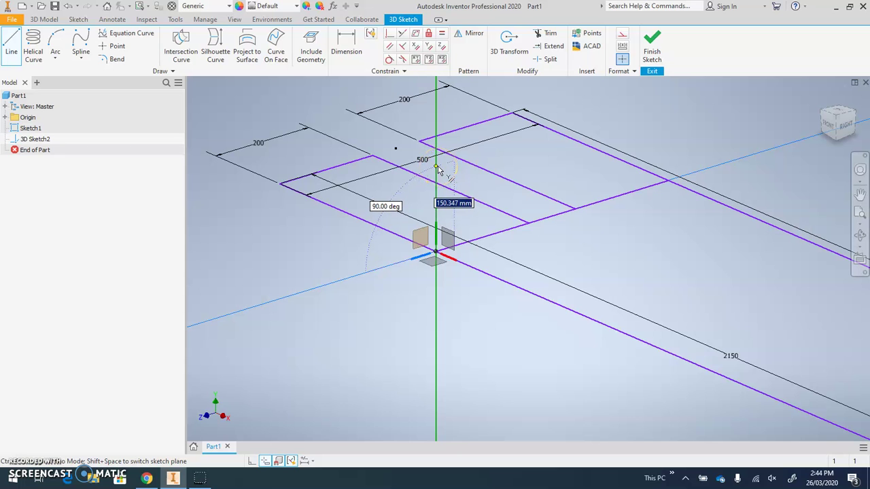
text(690)
key(Return)
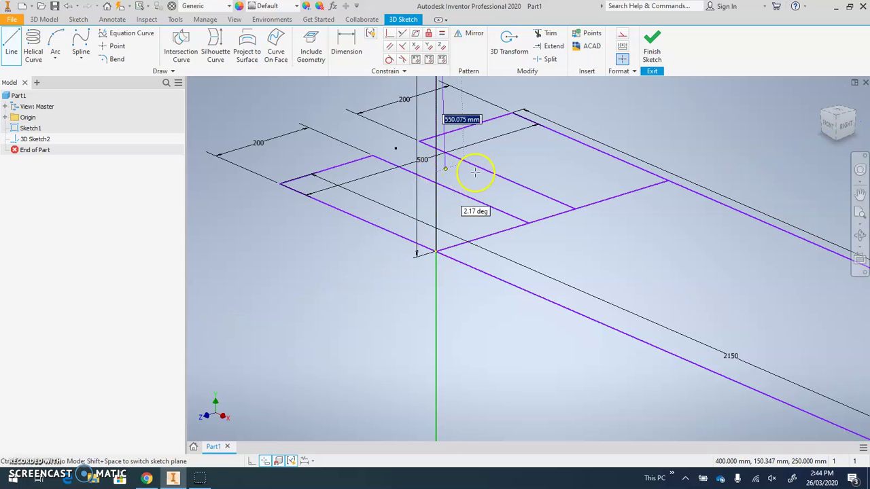
scroll(481, 170, down, 2)
middle_drag(490, 168, 487, 273)
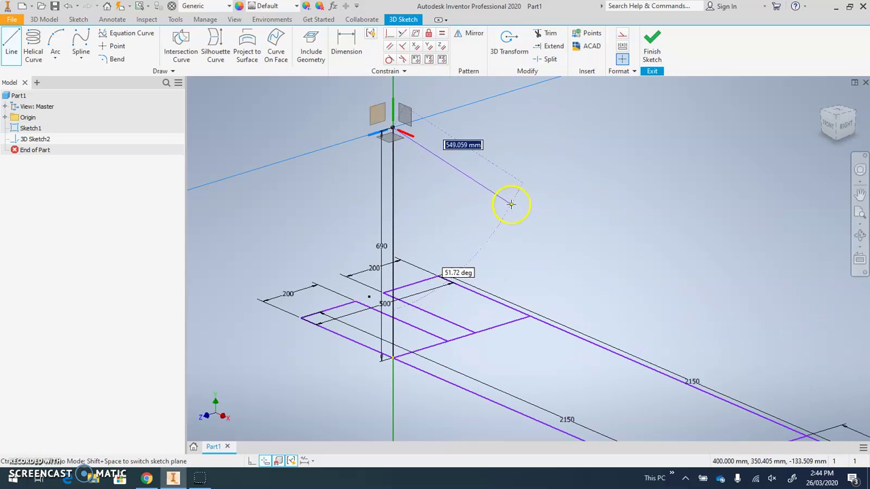
key(Escape)
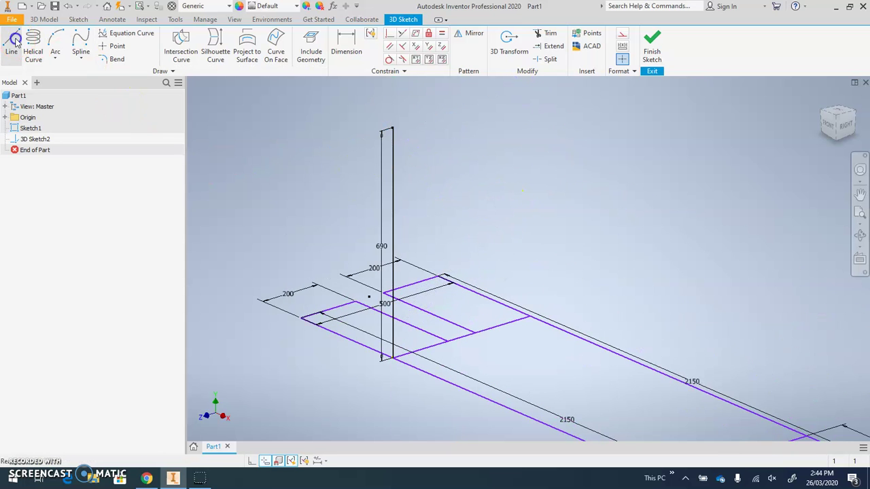
Draw a matching 690 mm vertical line upward from the far end of the front cross line
click(10, 48)
click(528, 315)
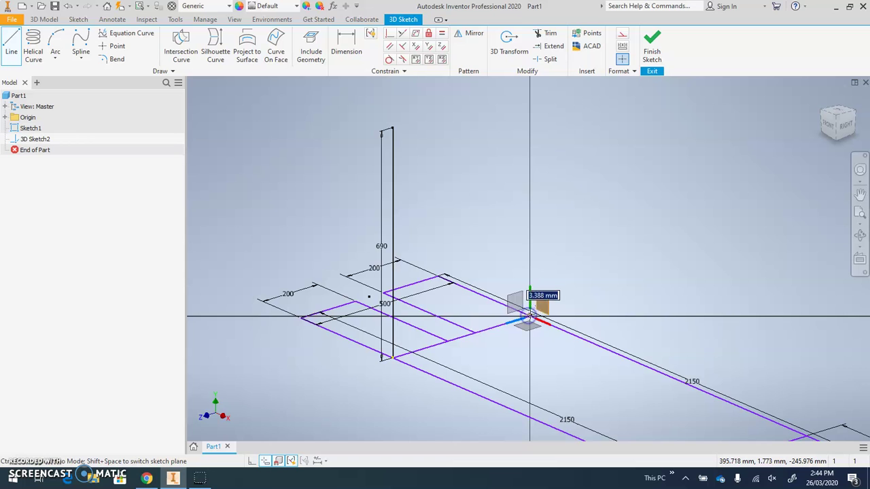
click(531, 243)
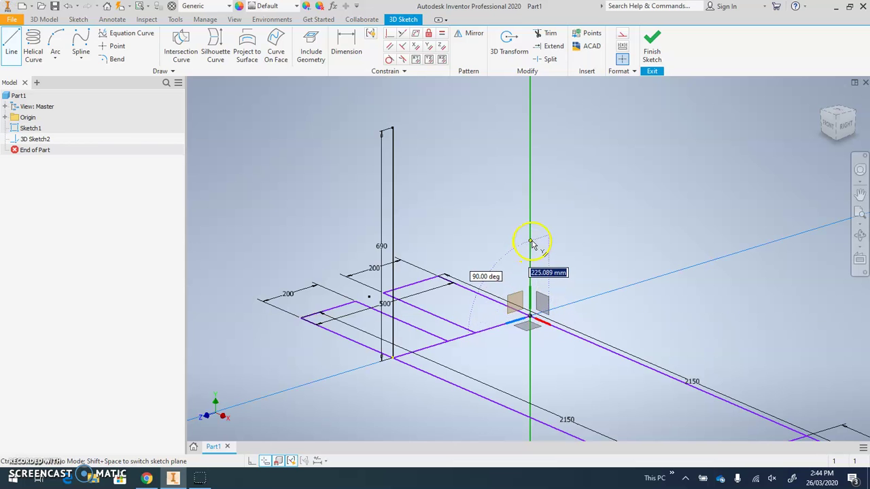
text(690)
key(Return)
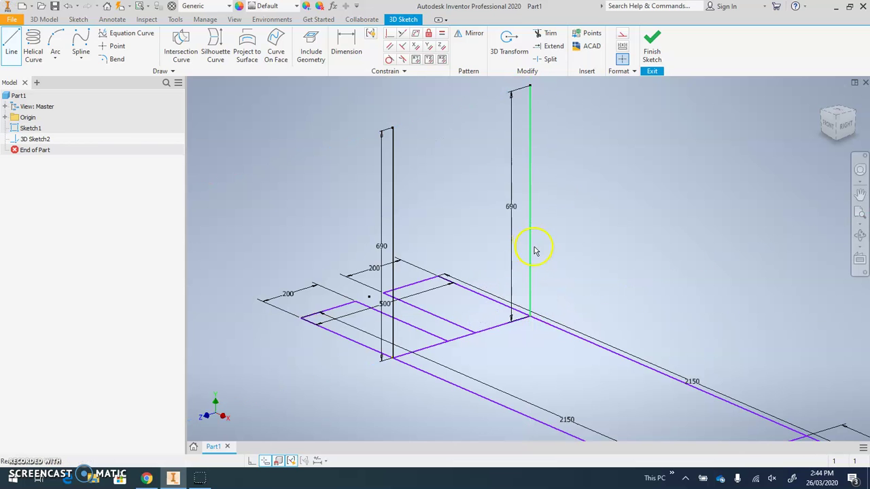
Draw a 390 mm vertical line upward from the near end of the cross line beside the 550 mm end section
middle_drag(537, 249, 438, 222)
scroll(438, 222, down, 3)
scroll(442, 233, up, 2)
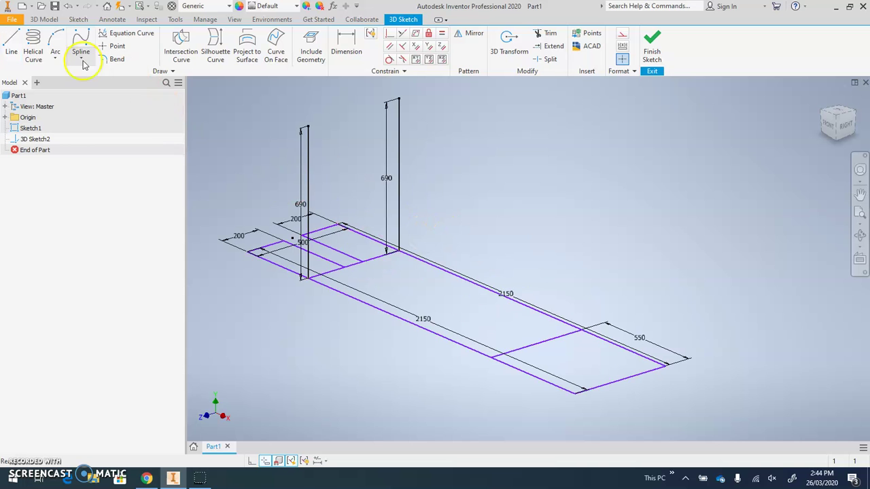
click(14, 44)
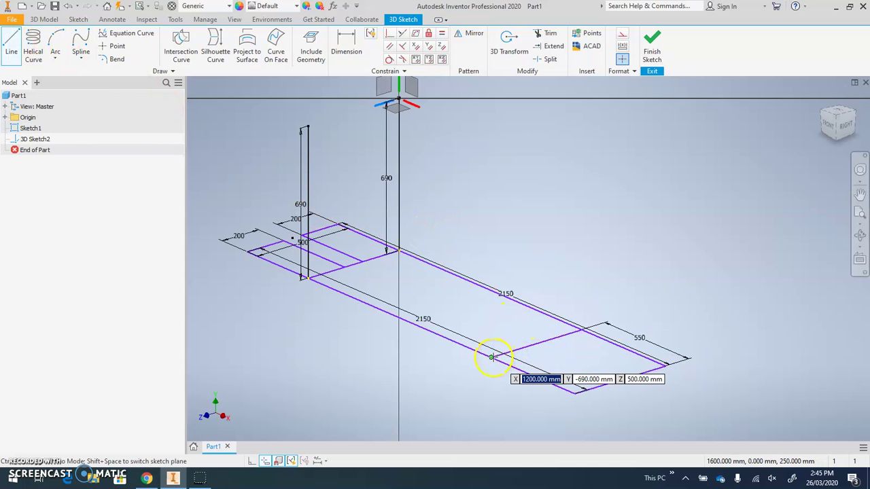
click(491, 357)
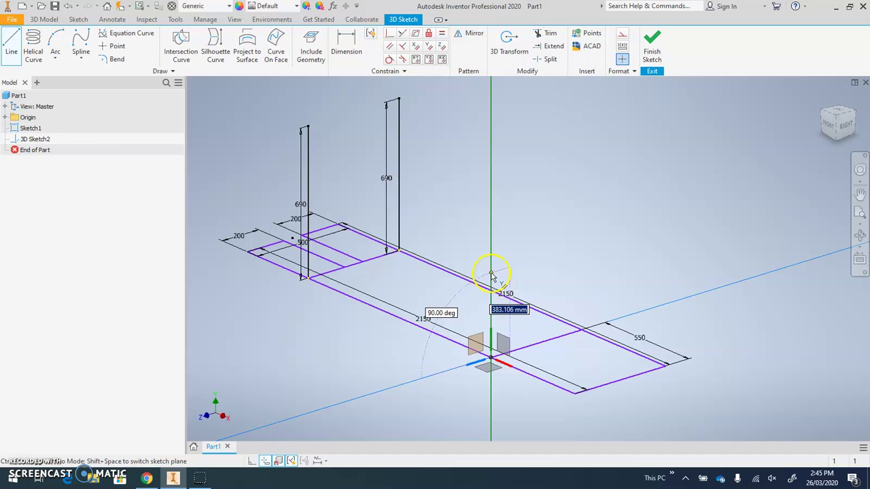
text(390)
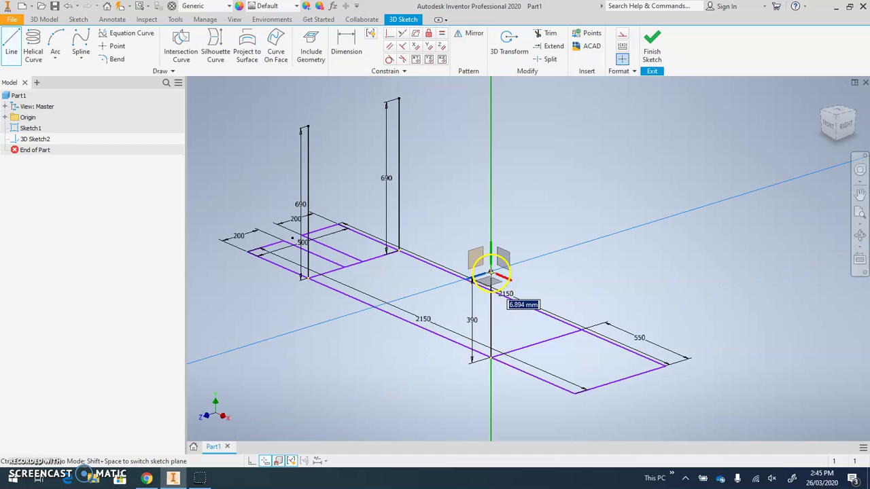
key(Return)
key(Escape)
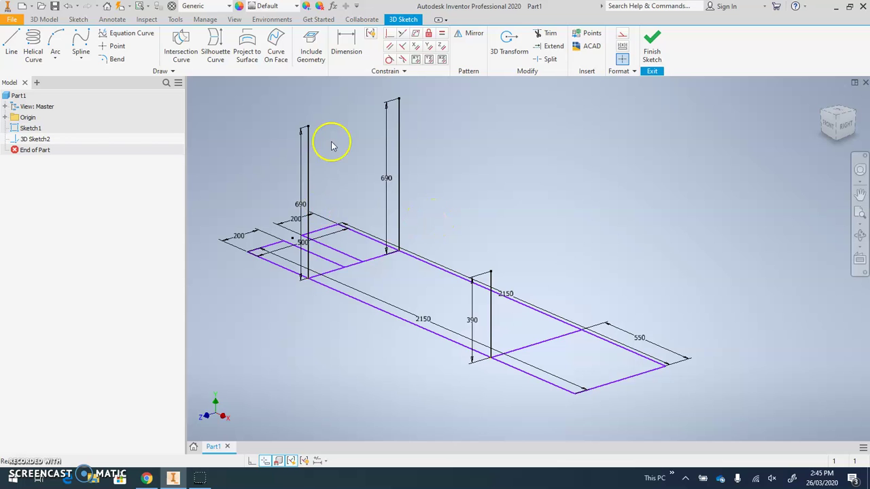
Draw a matching 390 mm vertical line upward from the far end of the same cross line
click(12, 45)
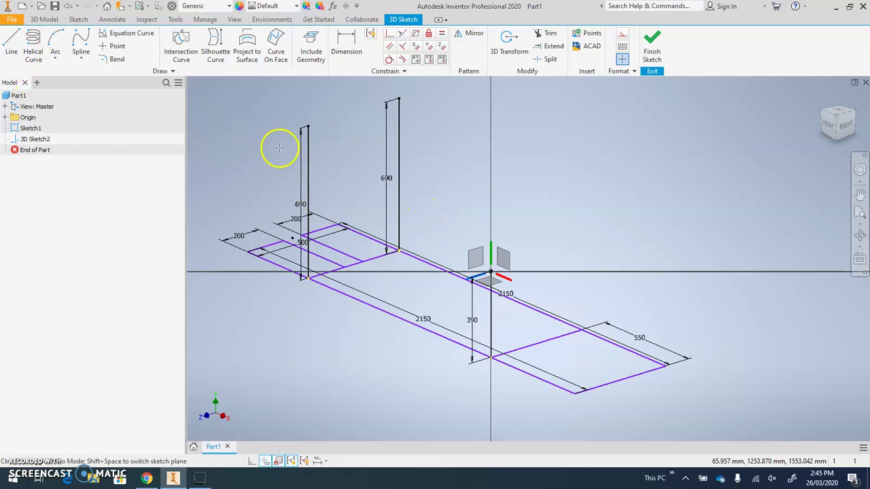
click(581, 329)
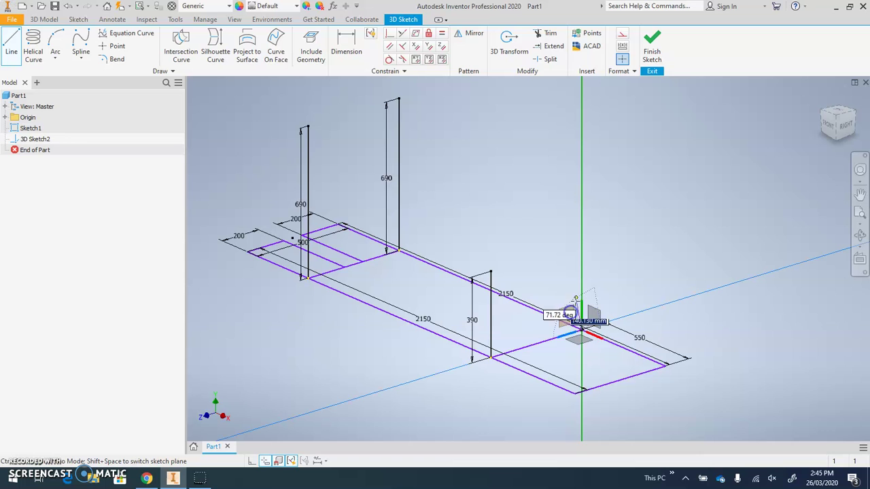
text(390)
key(Return)
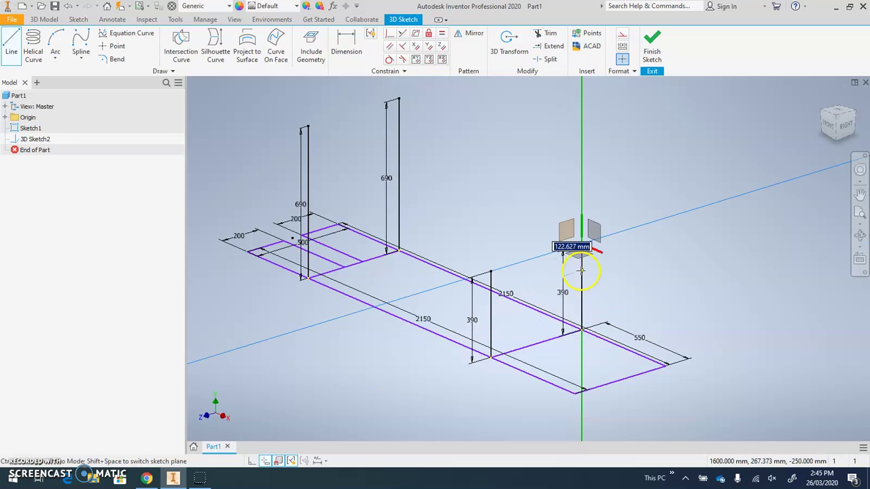
key(Escape)
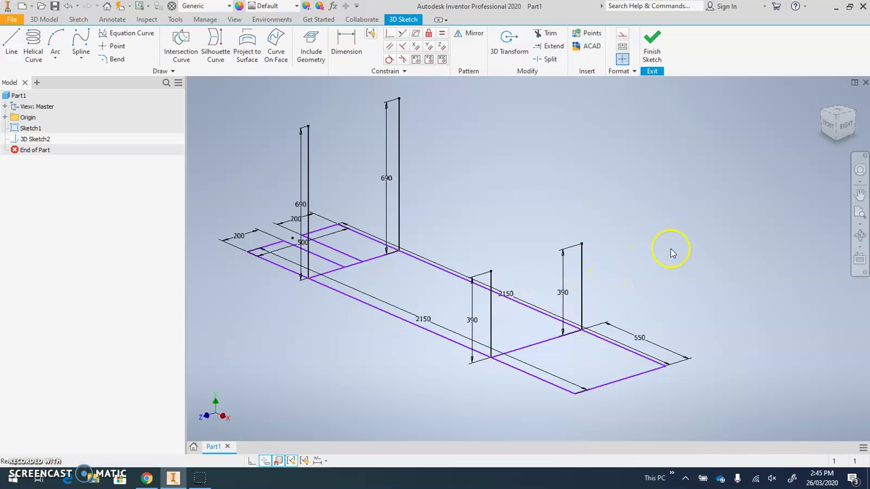
Draw a three-point arc of 250 mm radius joining the tops of the two 690 mm uprights
middle_drag(563, 181, 580, 201)
middle_drag(650, 223, 647, 225)
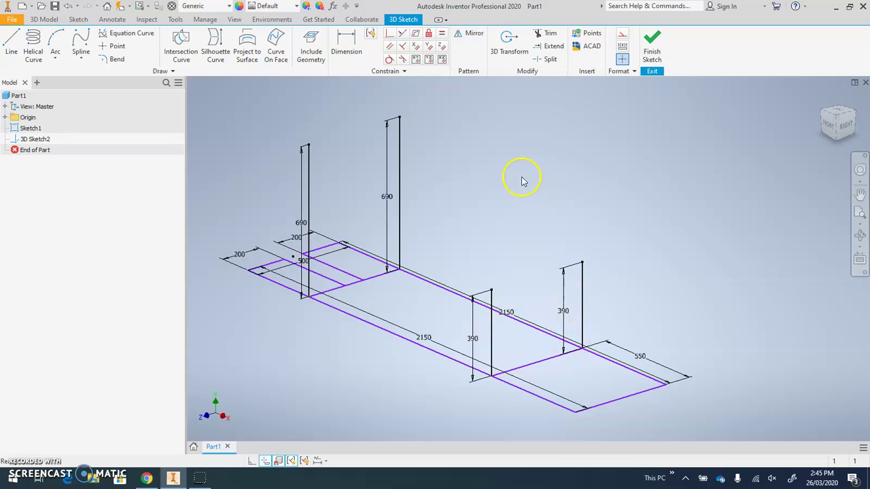
middle_drag(520, 179, 500, 178)
click(55, 46)
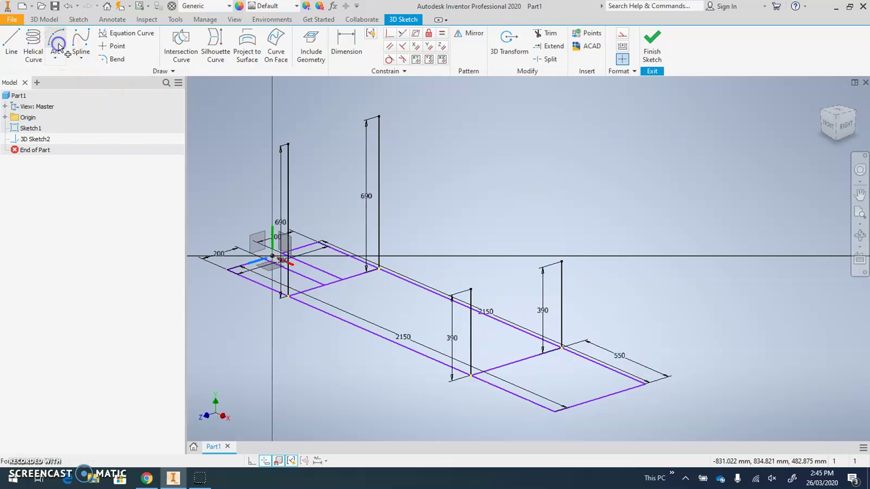
click(55, 58)
click(47, 83)
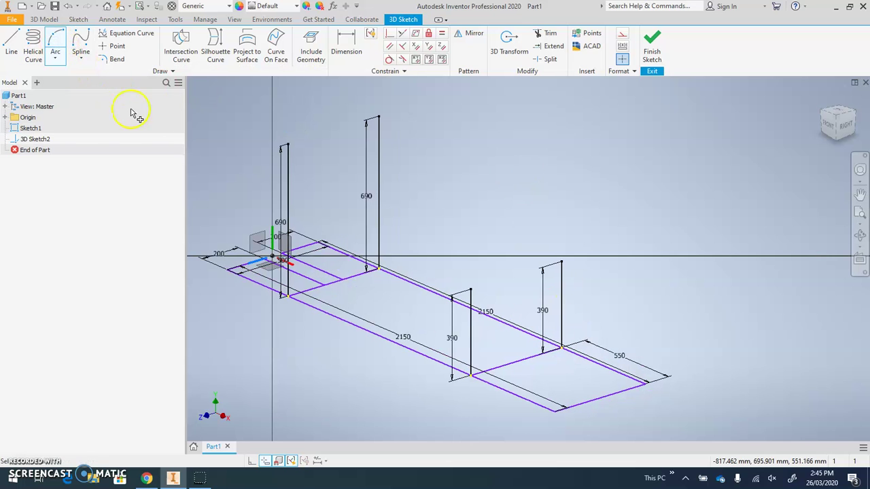
click(288, 144)
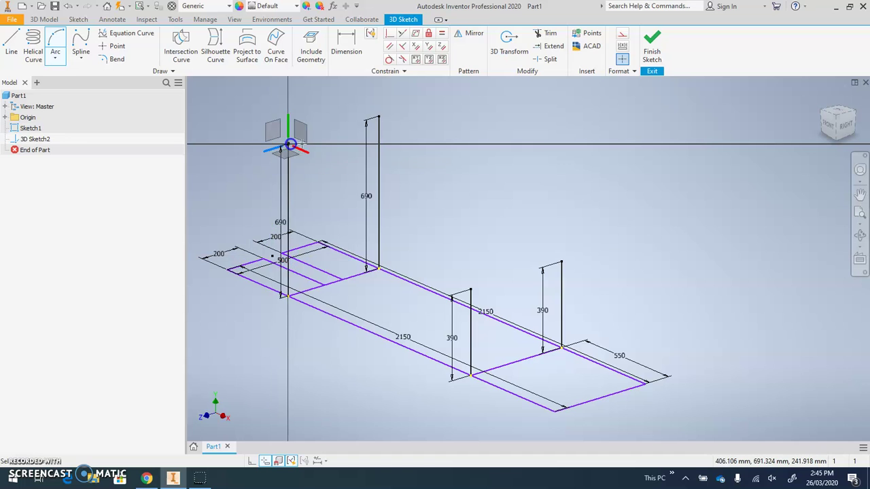
click(379, 117)
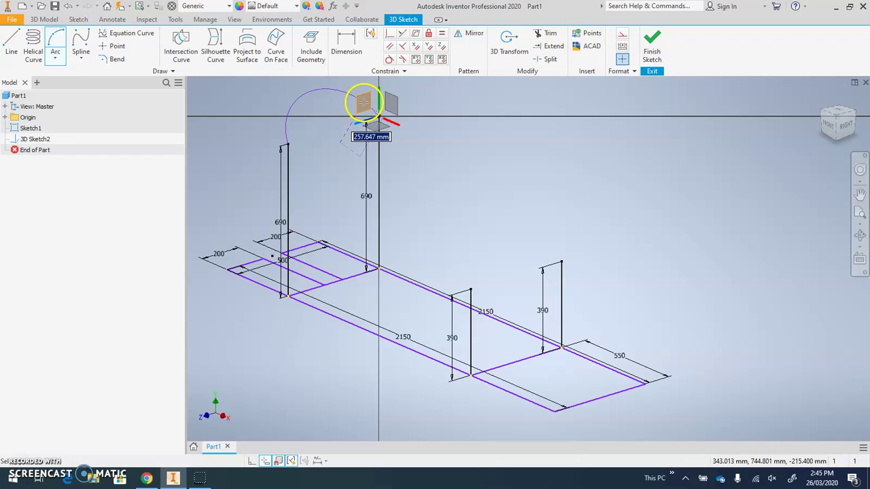
click(364, 101)
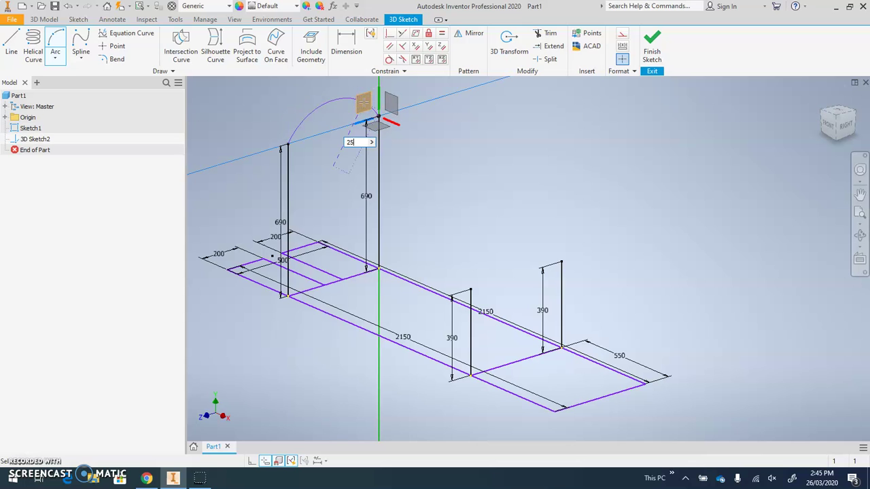
key(Return)
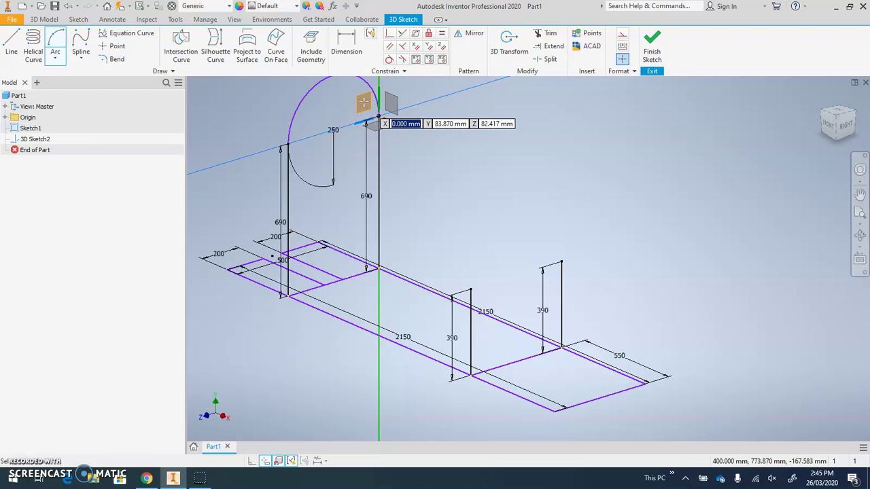
Draw an arc of 250 mm radius joining the tops of the two 390 mm uprights
middle_drag(442, 151, 443, 165)
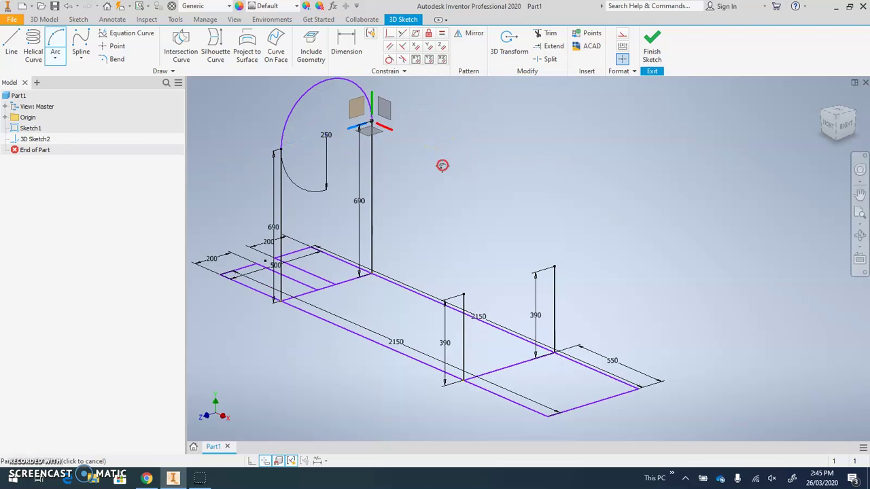
click(460, 299)
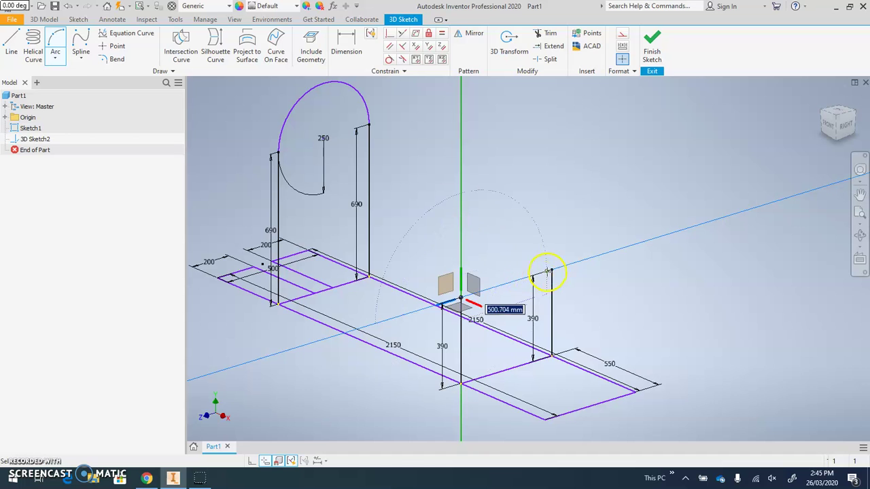
click(551, 270)
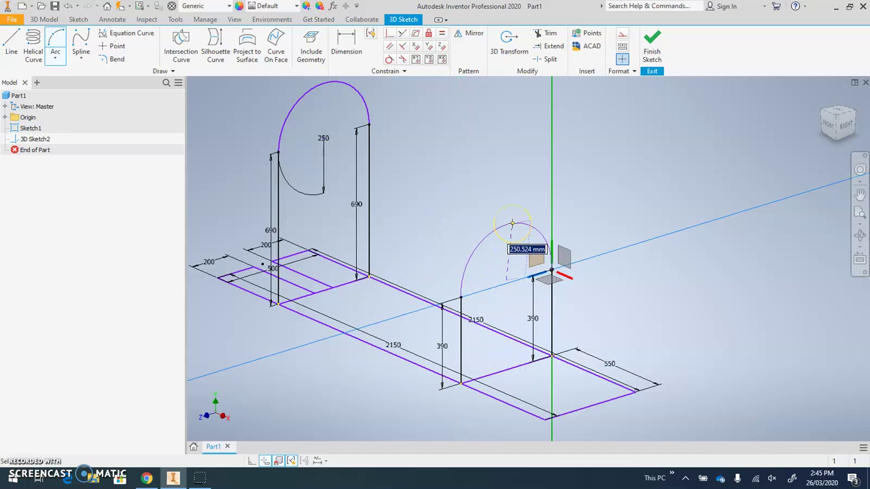
click(544, 208)
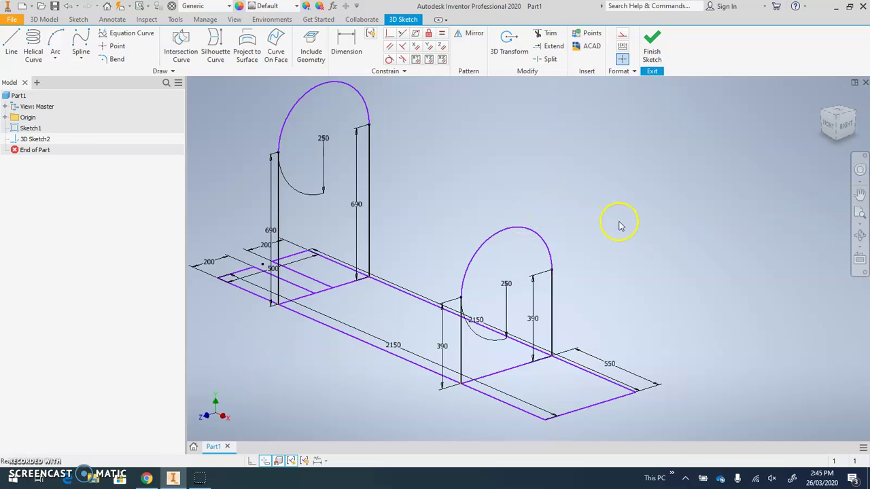
mouse_move(617, 223)
mouse_down()
mouse_move(563, 214)
mouse_move(585, 198)
mouse_move(626, 220)
mouse_up()
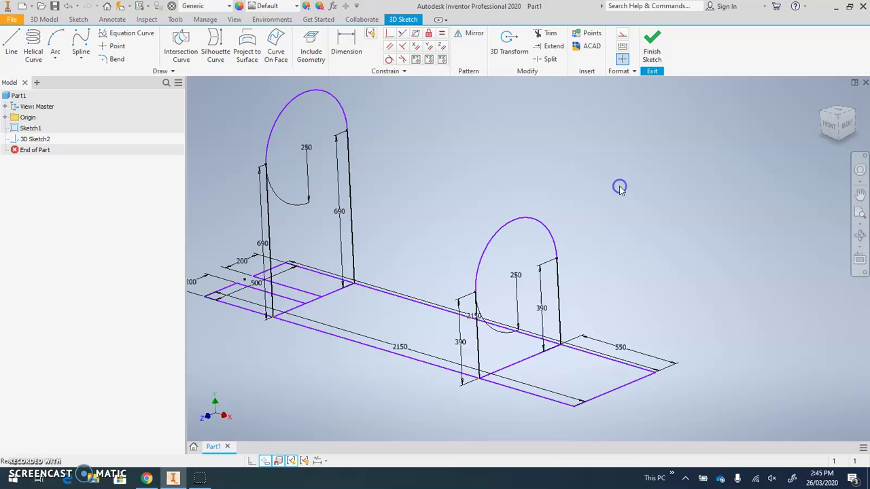
Switch to the engineering drawing PDF and examine the front view for the height of the end uprights
key(alt+Tab)
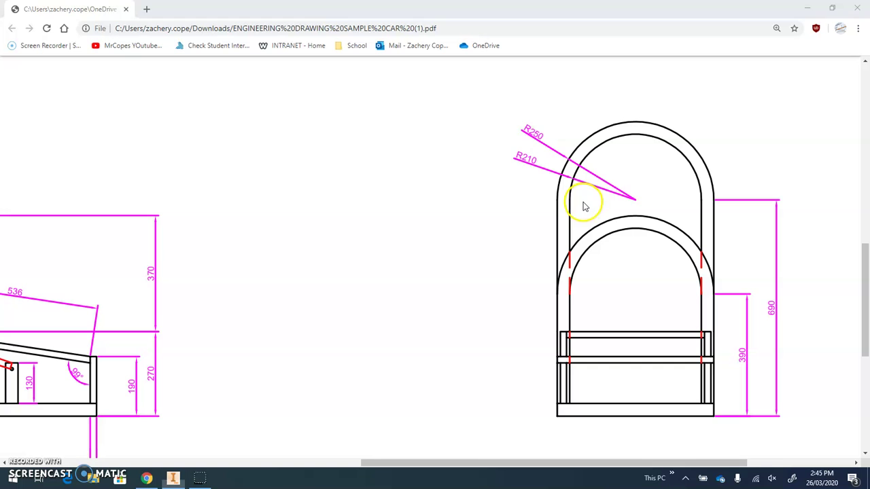
ctrl+scroll(423, 316, down, 3)
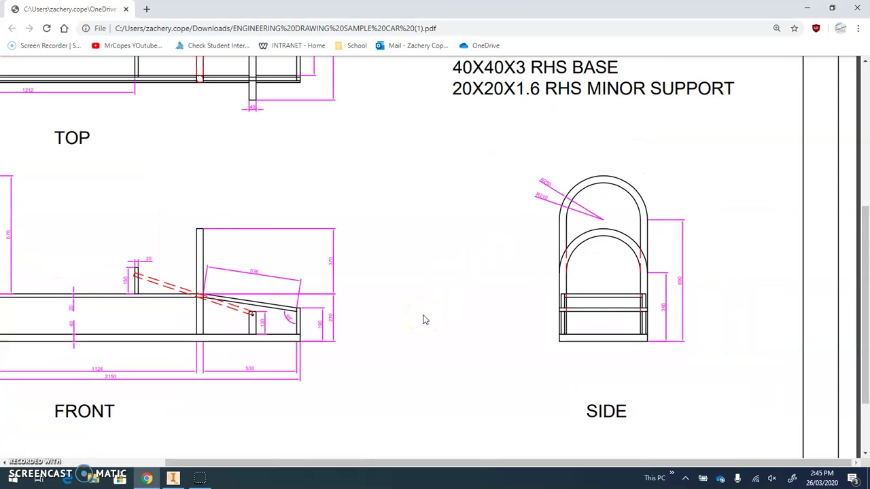
drag(425, 464, 356, 464)
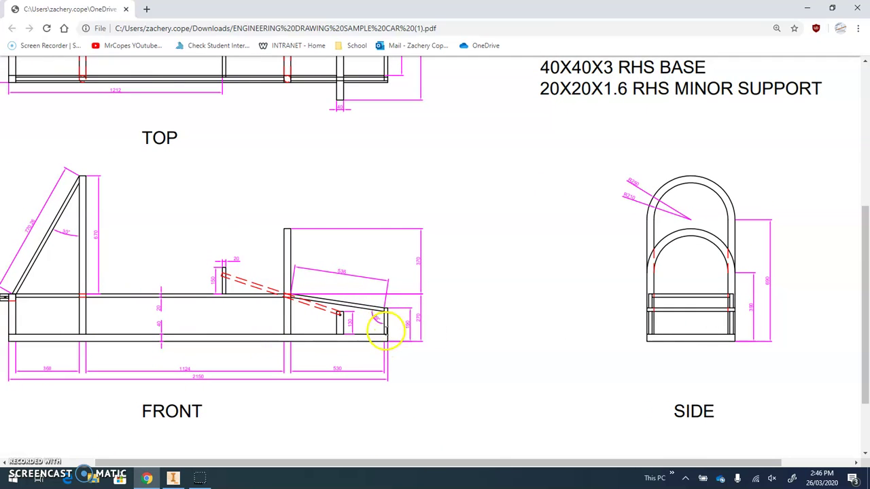
Return to Inventor and draw a 190 mm vertical line upward from the near corner of the 550 mm end section
key(alt+Tab)
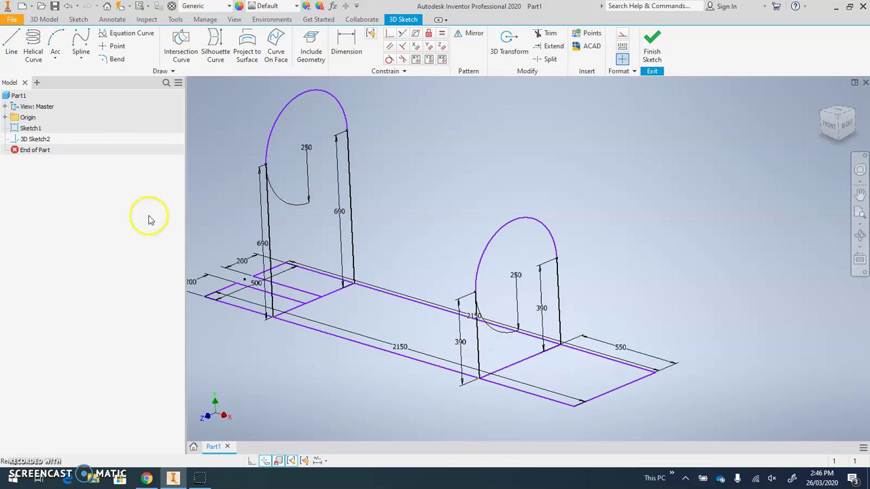
click(11, 42)
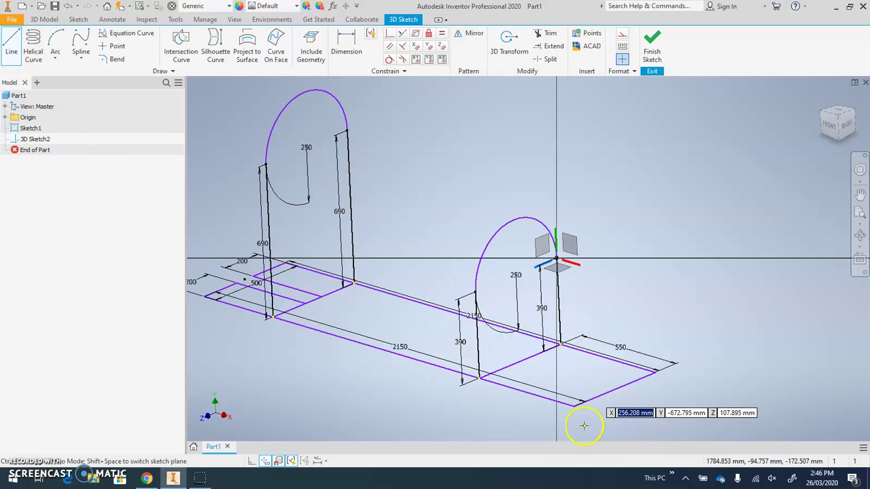
click(574, 406)
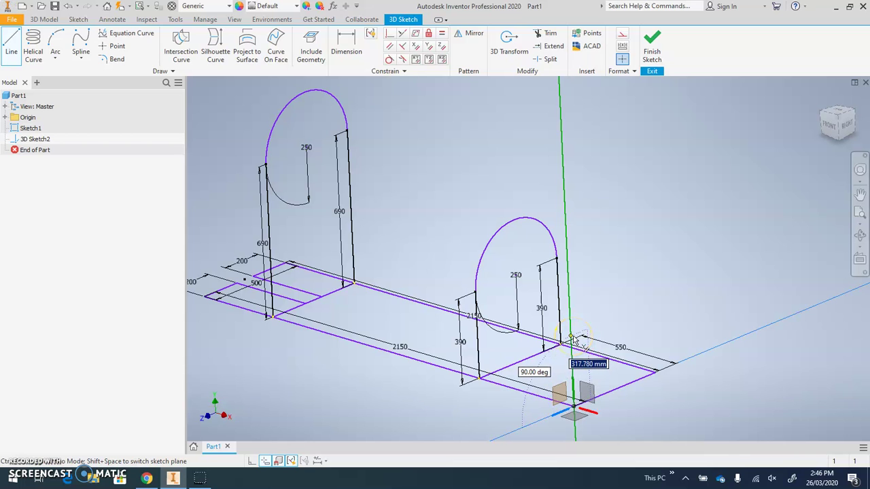
text(190)
key(Return)
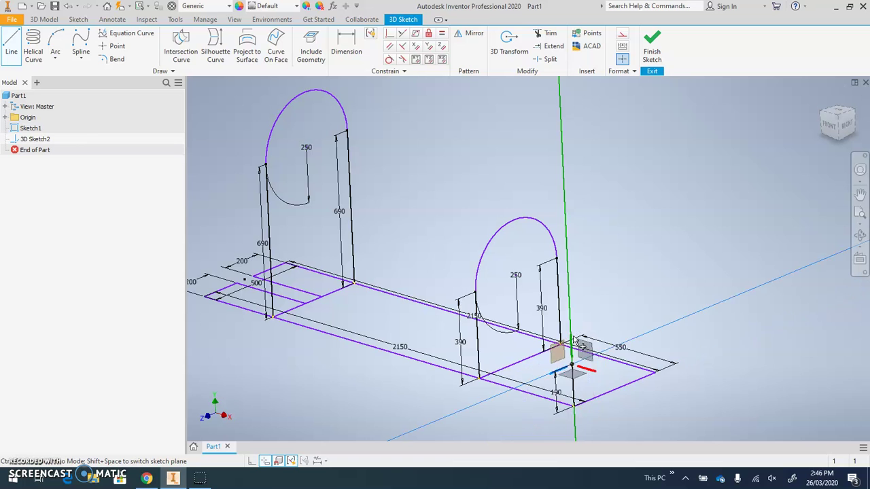
key(Escape)
Draw a matching 190 mm vertical line upward from the far corner of the 550 mm end section
click(10, 52)
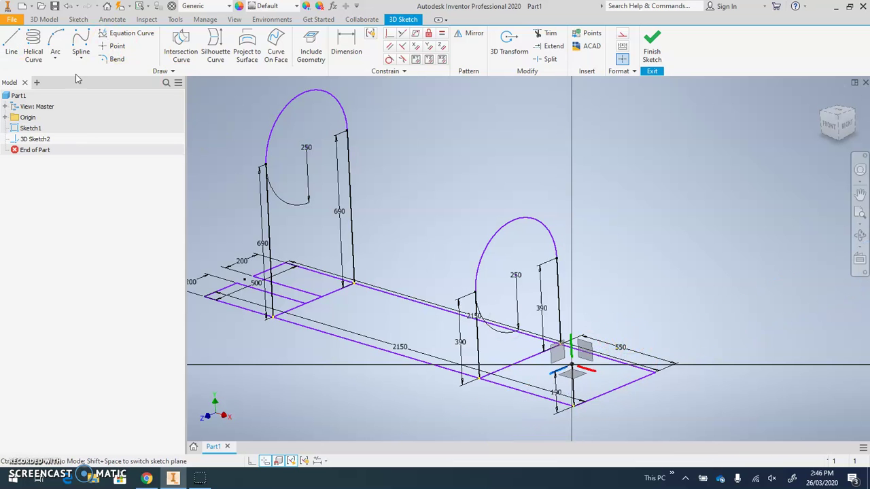
click(655, 372)
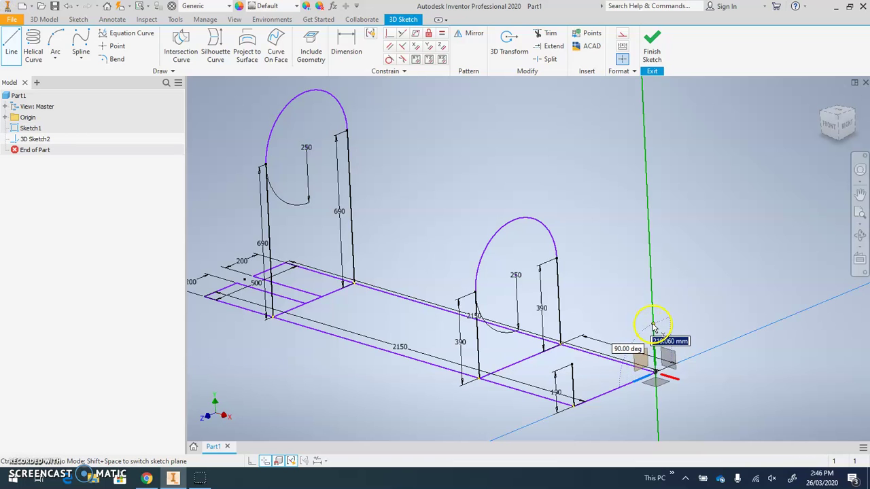
text(190)
key(Return)
key(Escape)
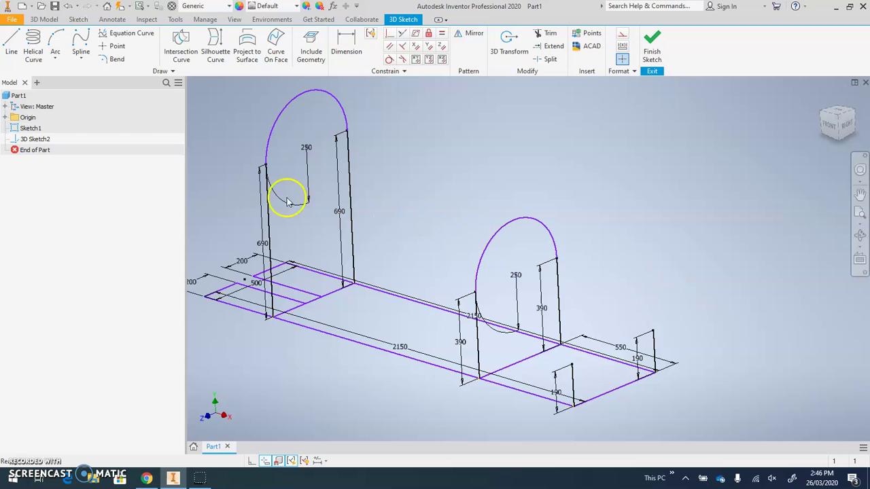
Draw connected lines from the near 390 mm upright's top across both 190 mm upright tops to the far 390 mm upright's top
click(11, 49)
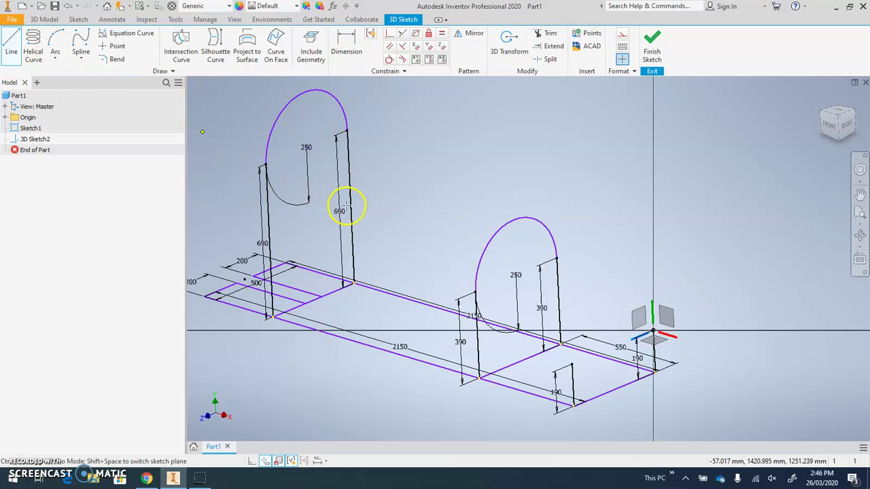
click(476, 294)
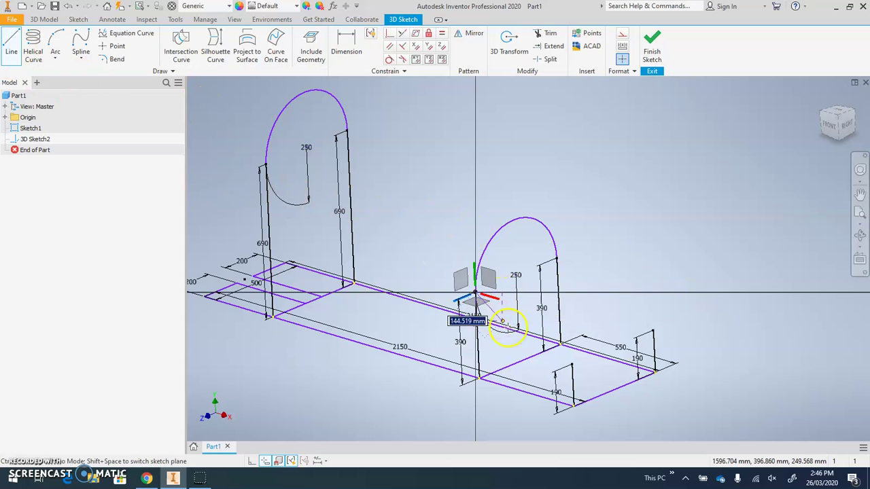
click(572, 366)
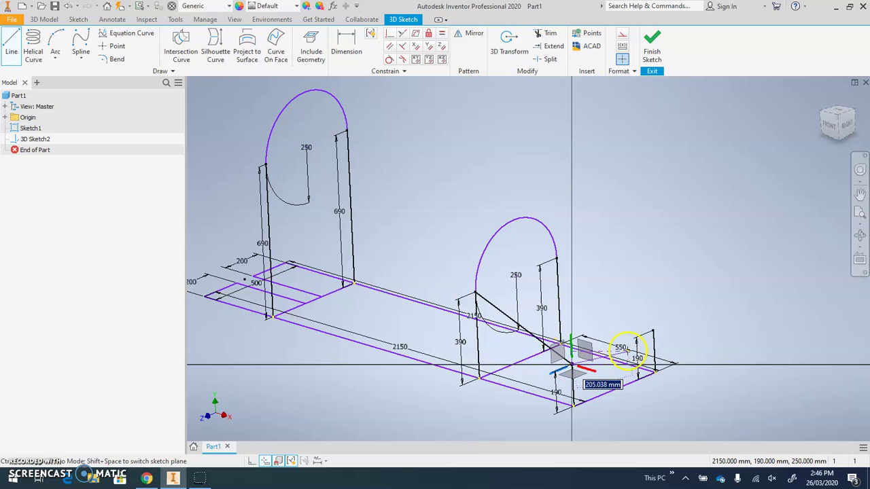
click(652, 331)
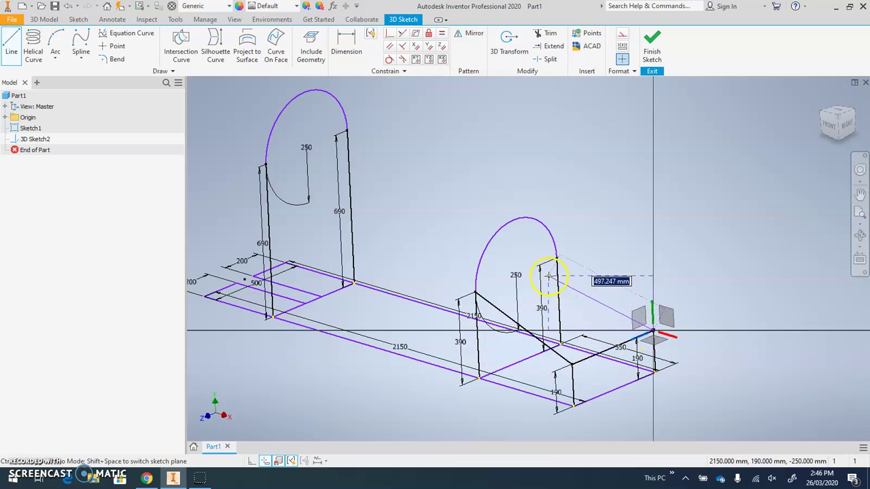
click(556, 257)
key(Escape)
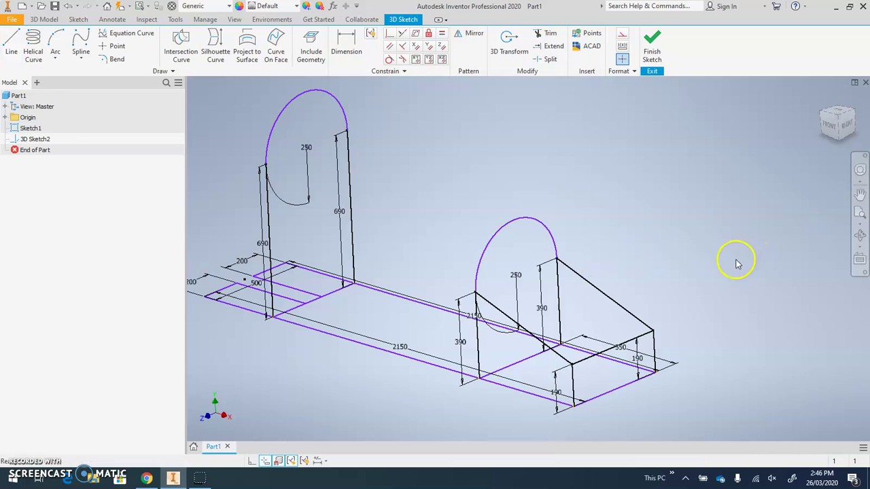
Check the front view in the engineering drawing PDF, return to Inventor and delete the two sloped lines between the 390 mm and 190 mm uprights
mouse_move(734, 263)
shift+middle_down()
mouse_move(634, 264)
mouse_move(718, 252)
mouse_move(754, 258)
shift+middle_up()
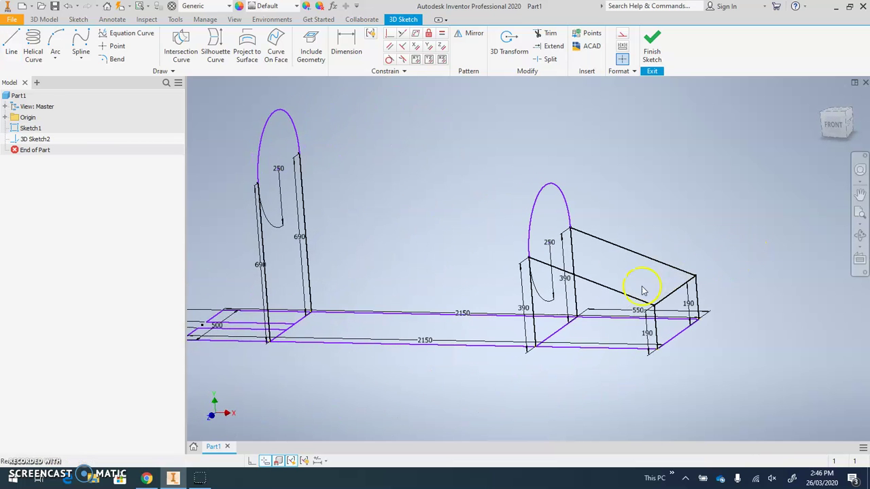
mouse_move(645, 281)
shift+middle_down()
mouse_move(649, 301)
mouse_move(614, 313)
mouse_move(660, 305)
mouse_move(572, 297)
shift+middle_up()
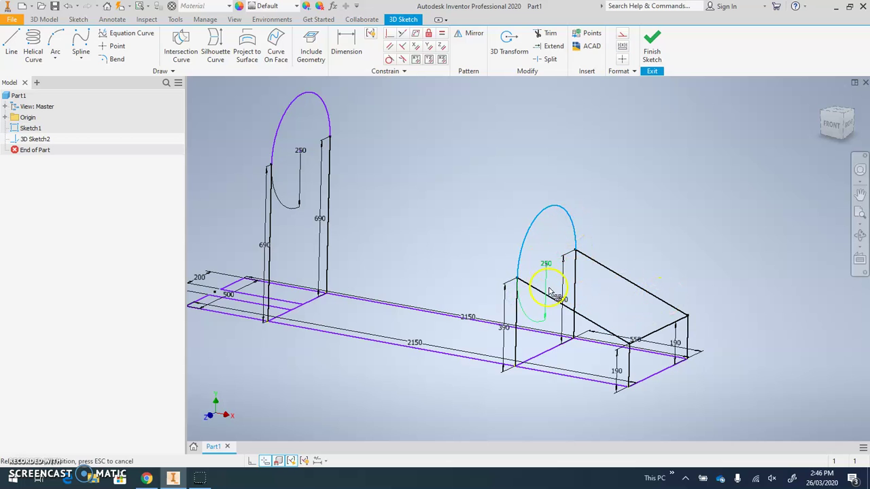
click(590, 340)
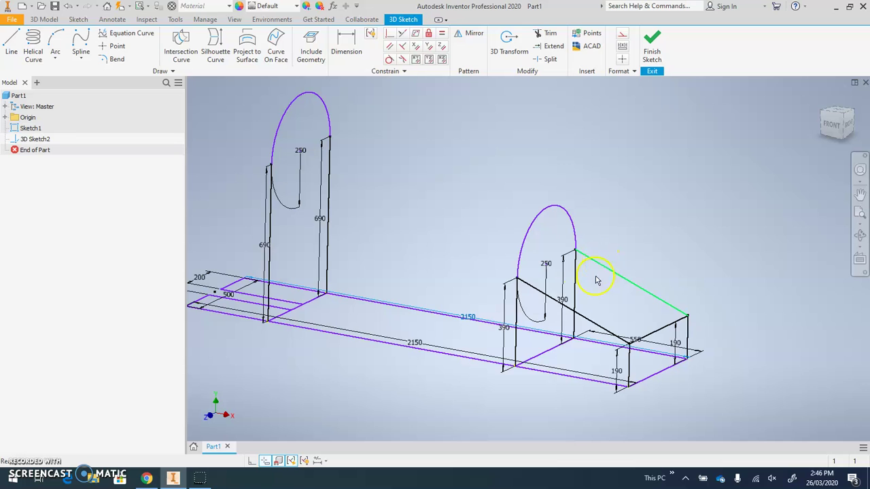
click(146, 478)
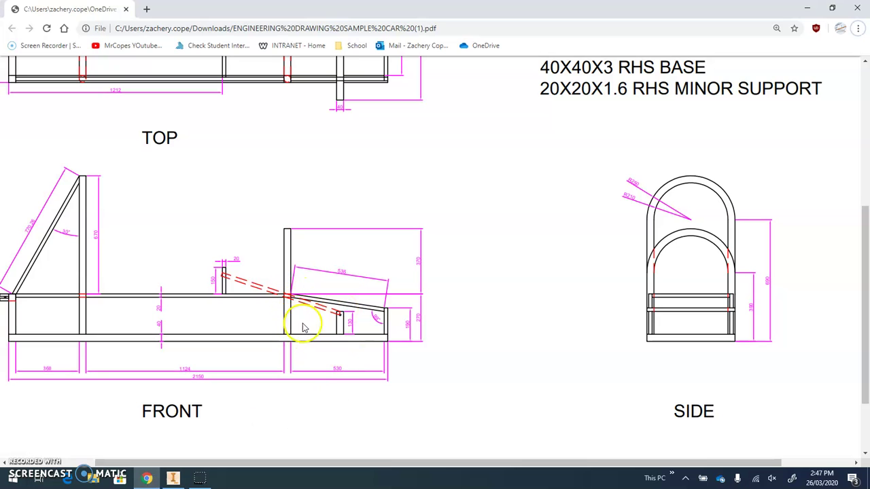
click(174, 478)
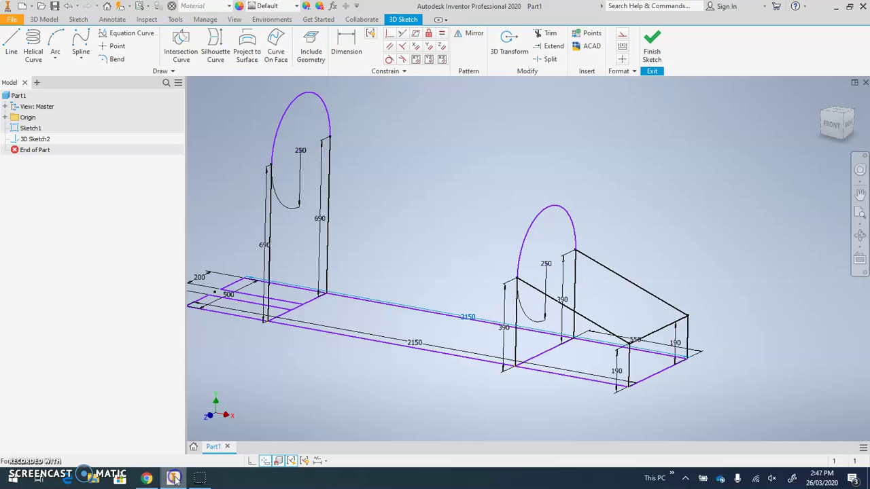
click(573, 314)
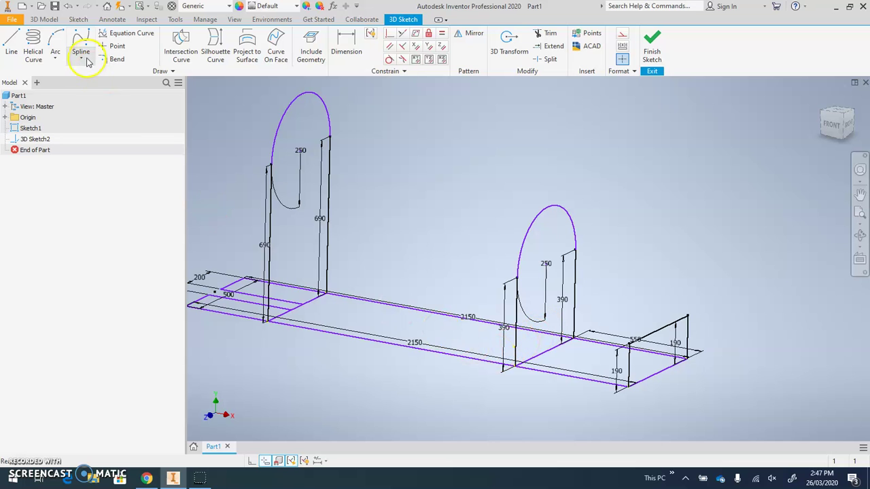
Try to place a sketch point at a height of 270 mm on the near 390 mm upright
click(117, 46)
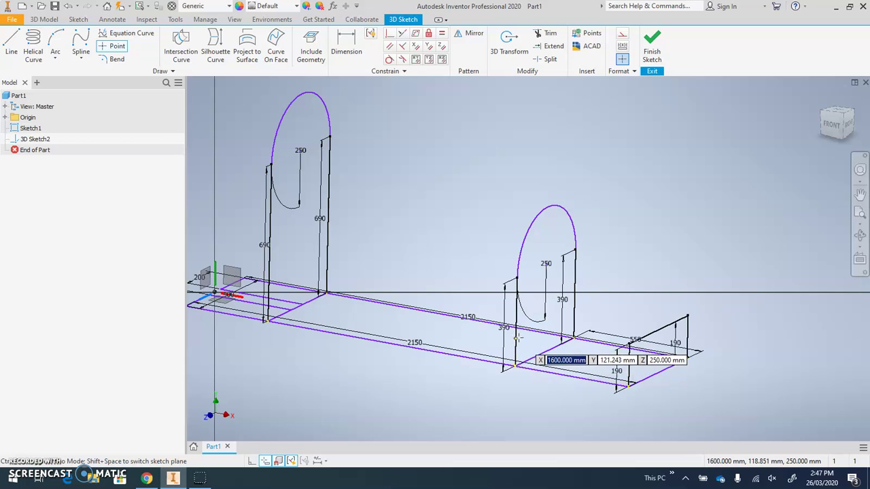
click(517, 329)
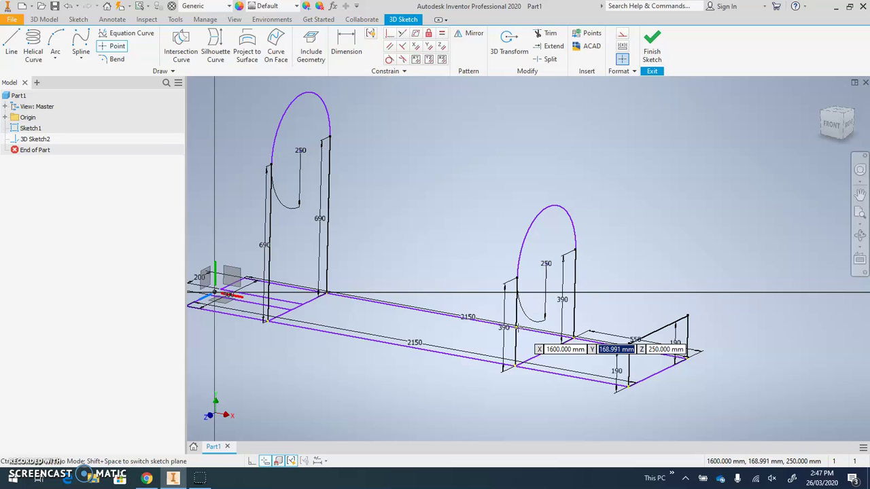
text(270)
key(Return)
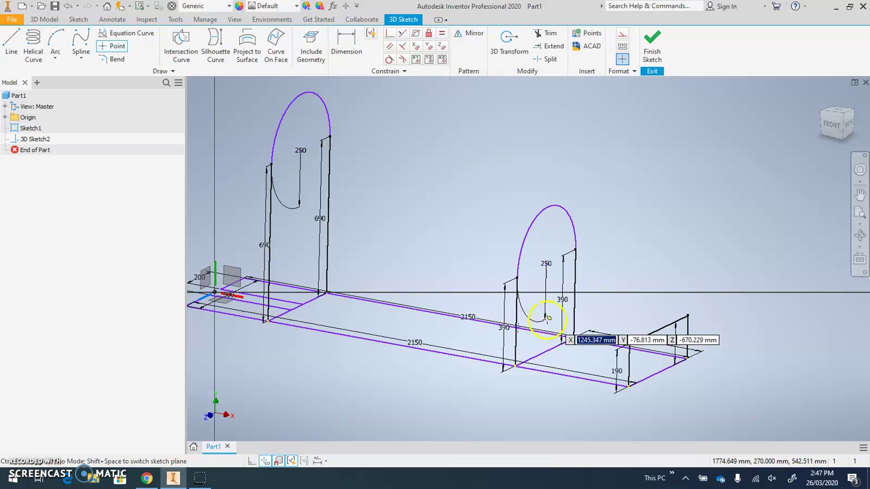
scroll(523, 333, up, 4)
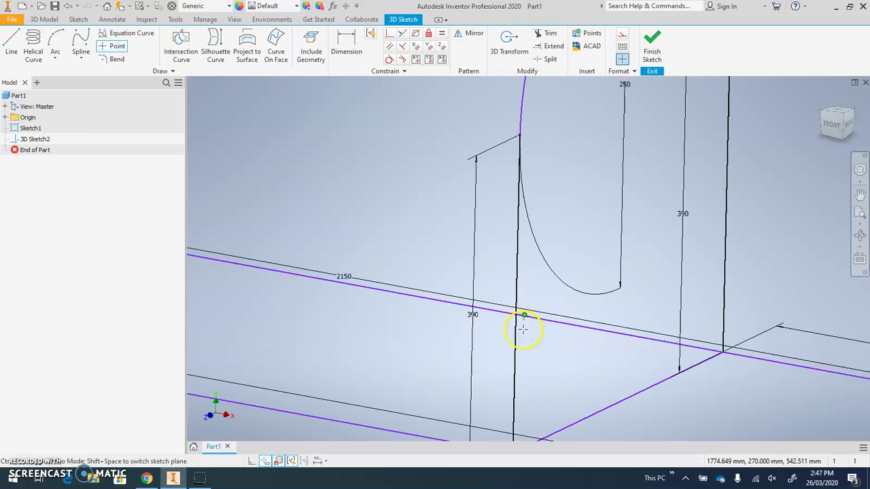
scroll(546, 336, down, 2)
key(Escape)
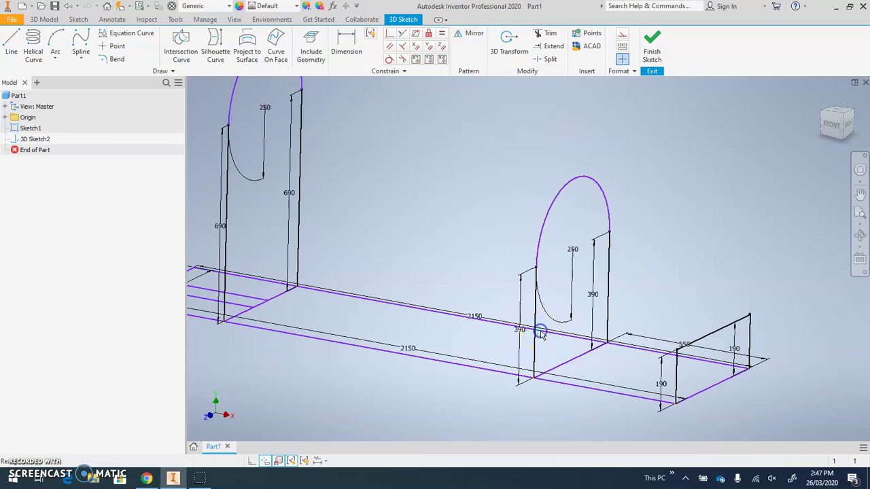
mouse_move(558, 348)
shift+middle_down()
mouse_move(539, 356)
mouse_move(553, 346)
mouse_move(544, 344)
shift+middle_up()
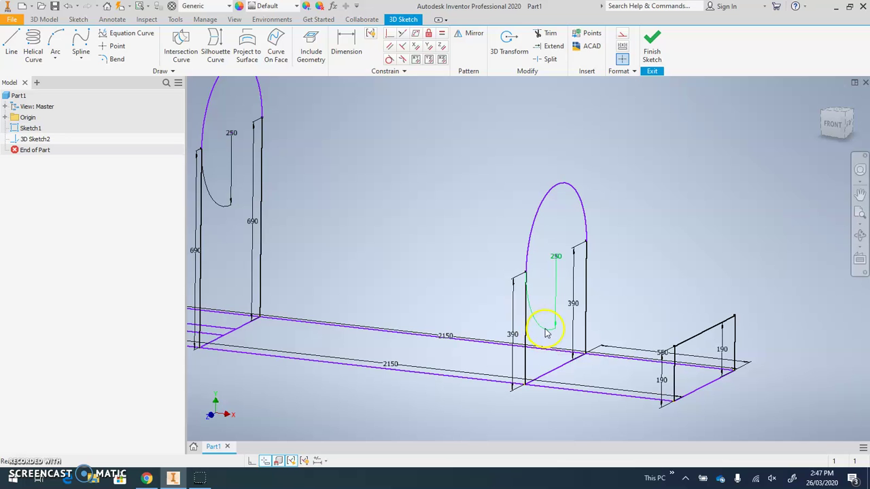
Retry placing the sketch point on the near 390 mm upright, entering a Y coordinate of 270 mm
click(110, 46)
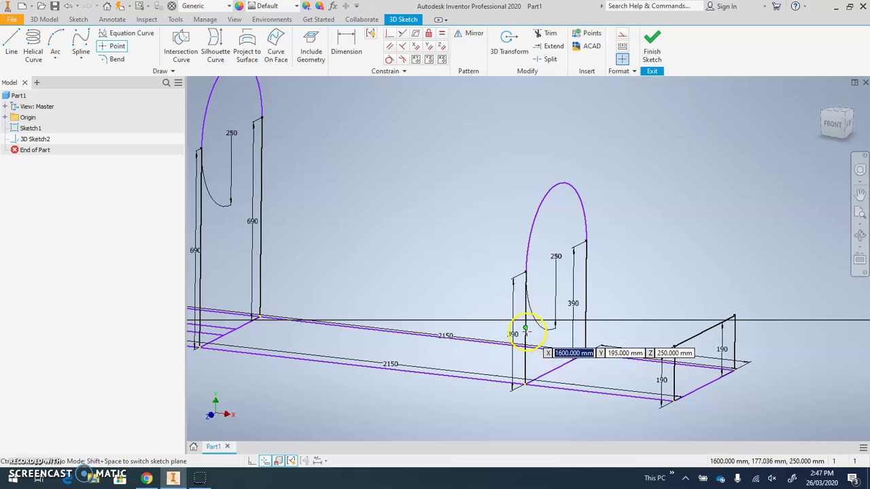
key(Tab)
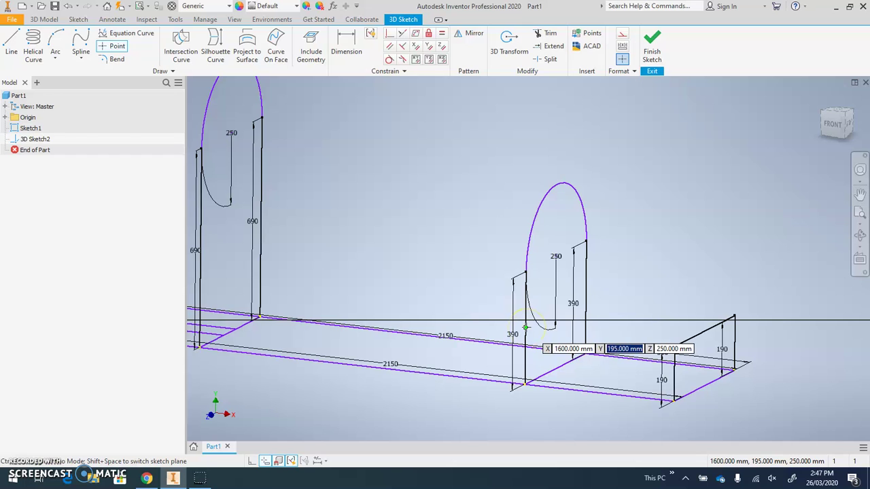
text(270)
key(Tab)
key(Tab)
key(Tab)
key(Tab)
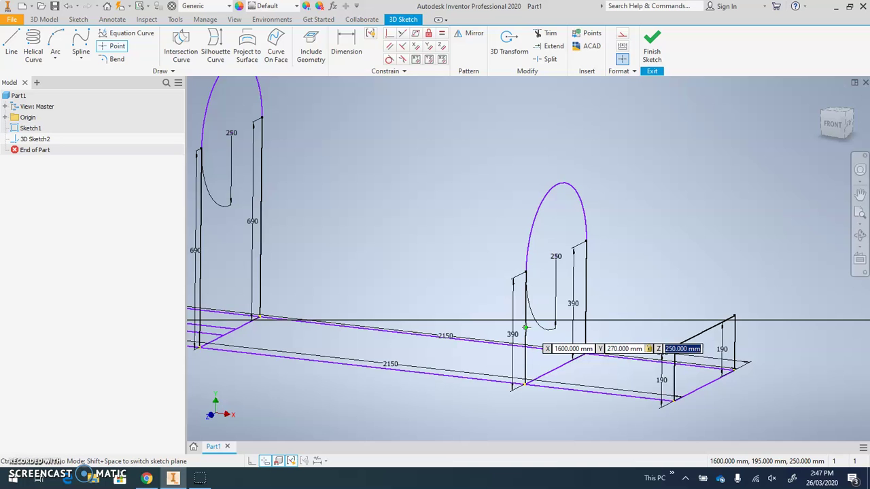
key(Tab)
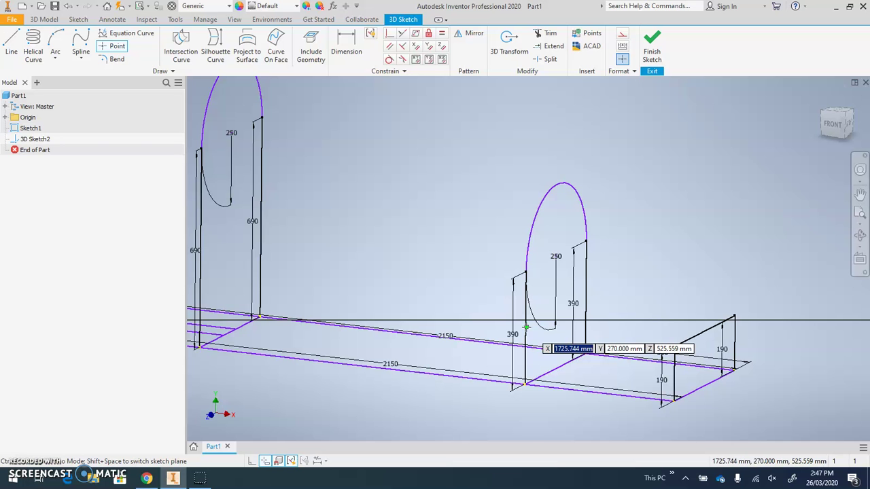
key(Return)
mouse_move(627, 284)
shift+middle_down()
mouse_move(584, 295)
mouse_move(535, 332)
shift+middle_up()
mouse_move(619, 311)
shift+middle_down()
mouse_move(656, 297)
mouse_move(644, 300)
shift+middle_up()
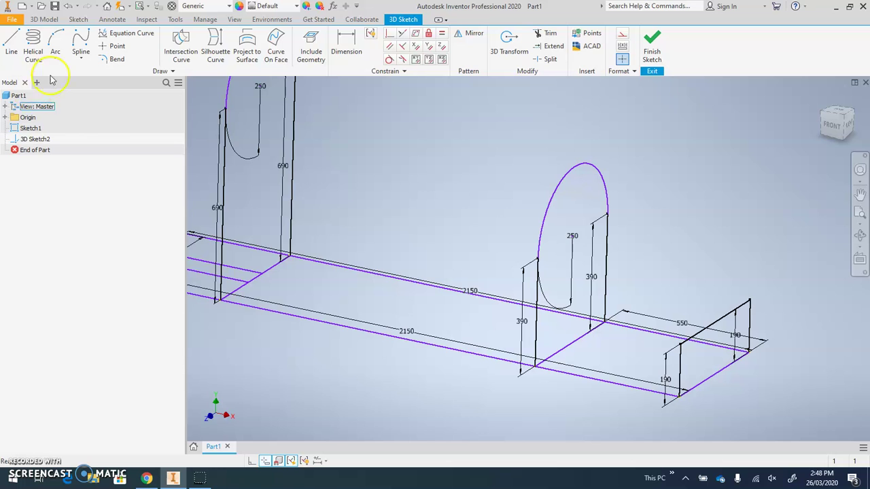
Draw a 270 mm vertical line up from the near 390 mm upright's base and continue it to the near 190 mm upright's top
click(14, 48)
click(536, 367)
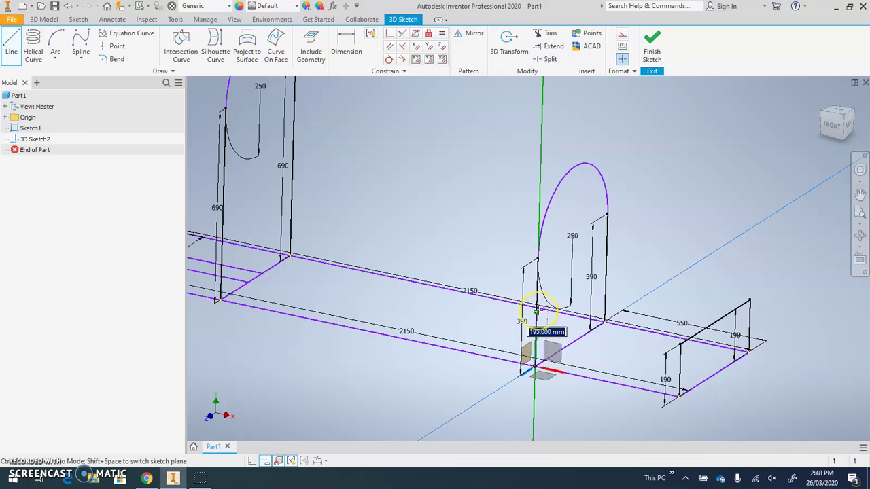
click(538, 296)
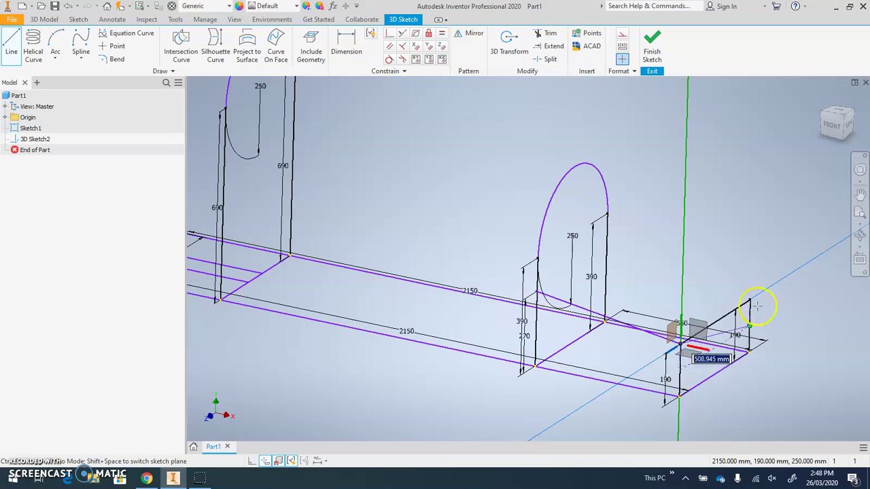
key(Escape)
Draw a 270 mm vertical line up from the far 390 mm upright's base and continue it to the far 190 mm upright's top
mouse_move(728, 241)
shift+middle_down()
mouse_move(683, 253)
mouse_move(691, 249)
mouse_move(684, 245)
mouse_move(691, 255)
shift+middle_up()
click(11, 45)
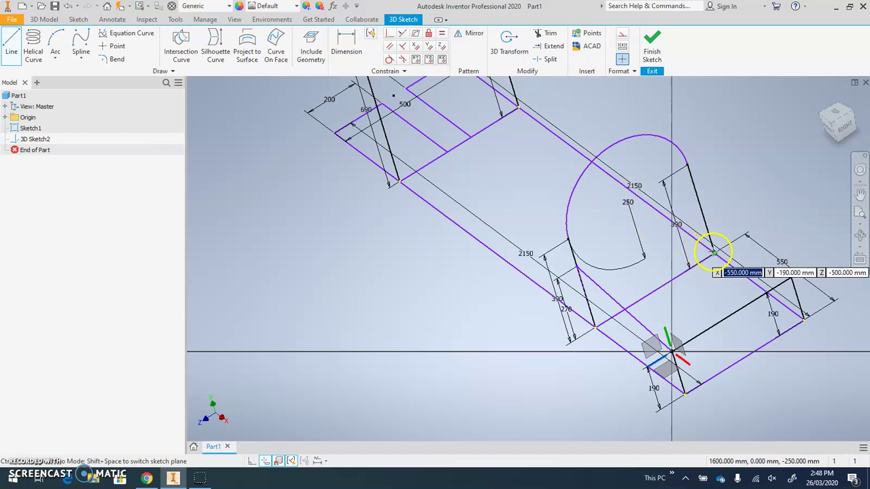
click(713, 252)
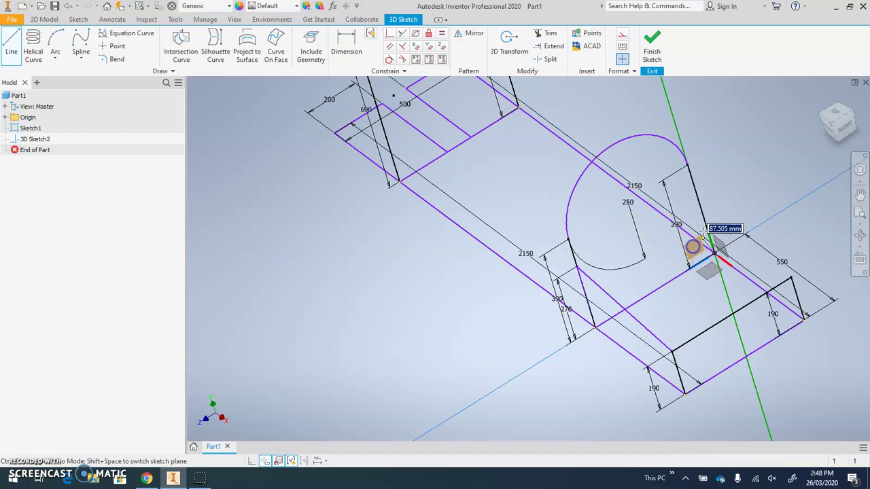
text(270)
key(Return)
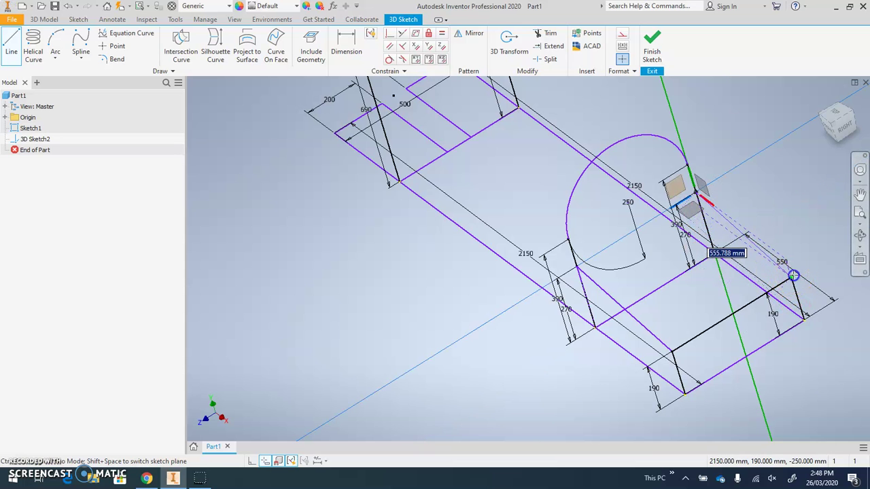
key(Escape)
Draw a 270 mm vertical line up the near 690 mm upright and continue it to the 270 mm point on the near 390 mm upright
mouse_move(614, 263)
shift+middle_down()
mouse_move(684, 258)
mouse_move(666, 259)
shift+middle_up()
scroll(533, 216, up, 3)
middle_drag(533, 216, 476, 251)
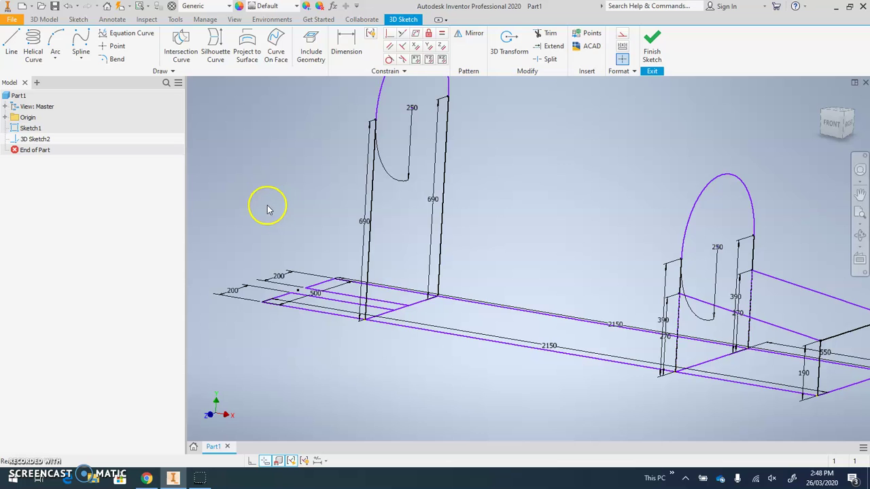
click(11, 47)
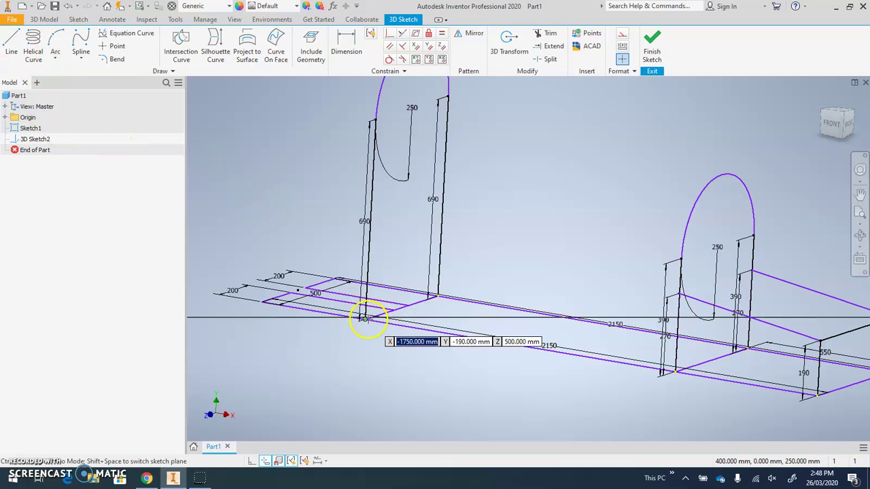
click(365, 318)
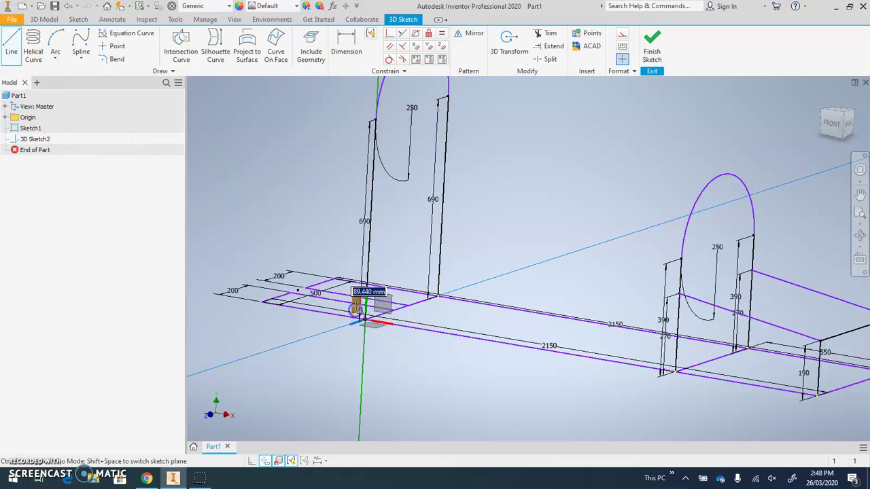
click(366, 272)
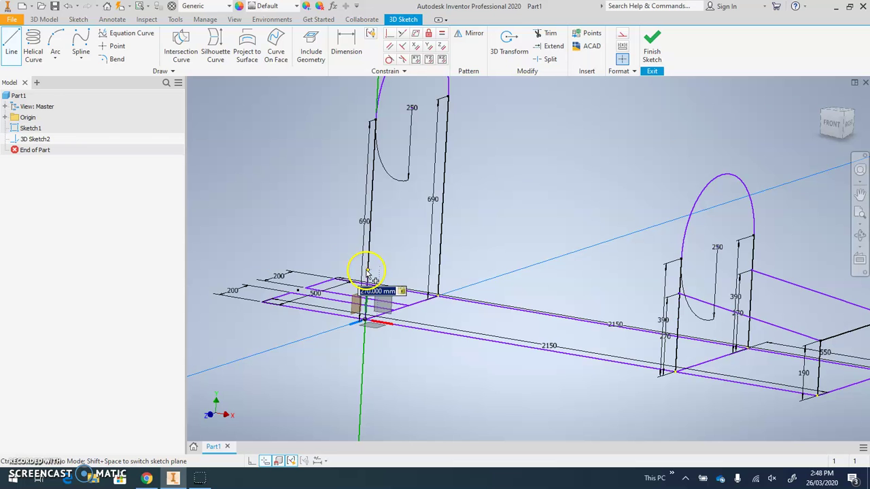
click(367, 272)
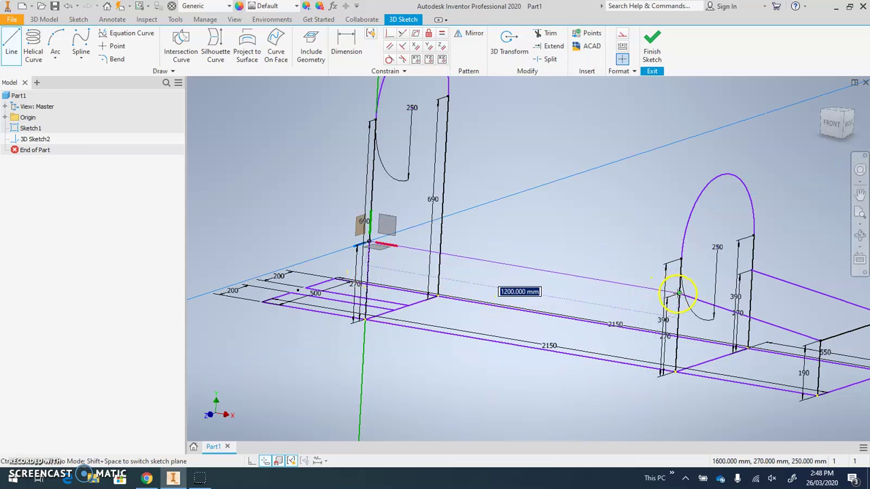
click(678, 294)
key(Escape)
Draw a 270 mm vertical line up the far 690 mm upright and continue it to the 270 mm point on the far 390 mm upright
mouse_move(601, 211)
shift+middle_down()
mouse_move(580, 211)
mouse_move(579, 234)
mouse_move(653, 258)
mouse_move(606, 278)
mouse_move(552, 237)
mouse_move(575, 268)
mouse_move(598, 247)
mouse_move(589, 235)
shift+middle_up()
click(11, 45)
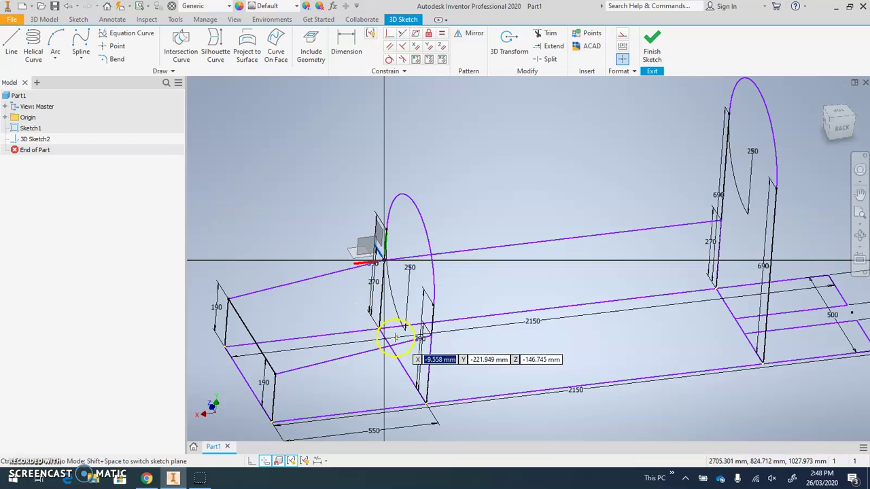
click(763, 364)
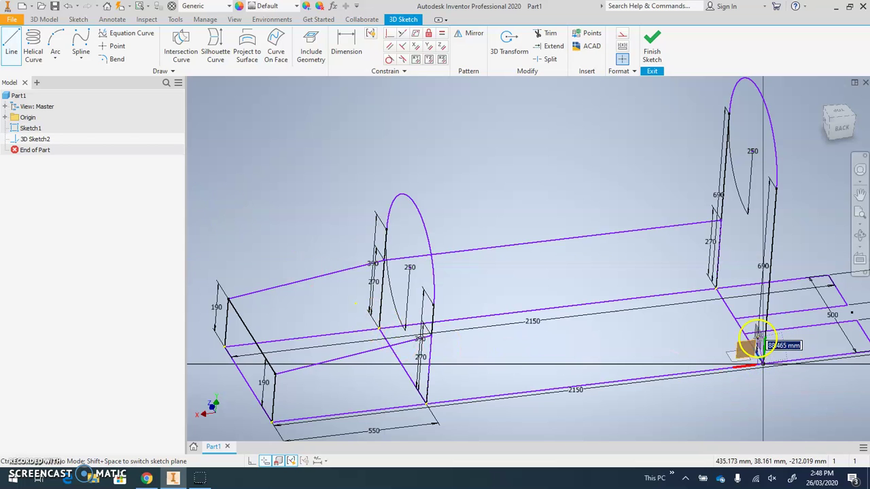
click(763, 346)
click(759, 335)
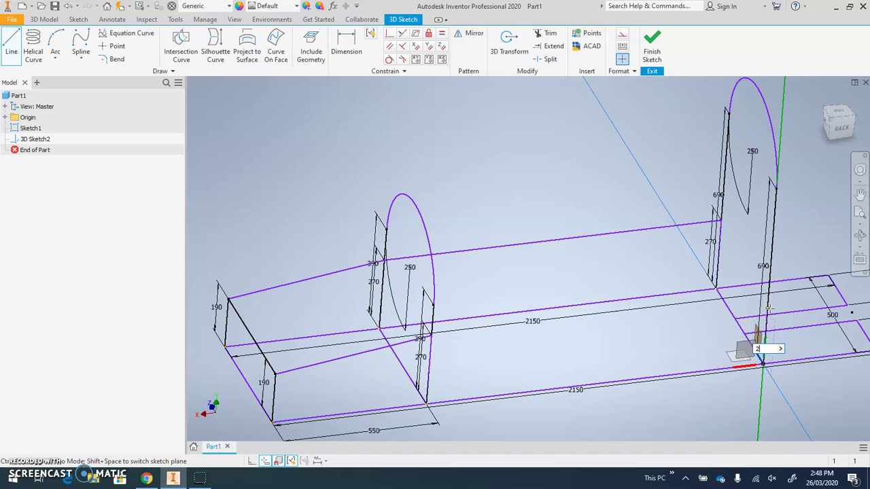
text(270)
key(Return)
drag(680, 299, 431, 334)
key(Escape)
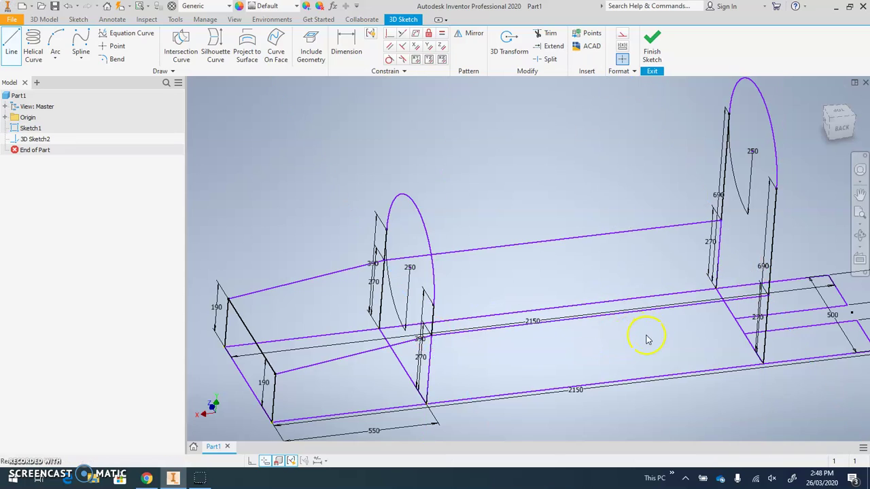
Draw 270 mm vertical lines up from the inner and outer end corners of the far 200 mm wide base extension
key(F4)
mouse_move(670, 348)
mouse_down()
mouse_move(582, 342)
mouse_move(546, 358)
mouse_move(599, 347)
mouse_move(622, 306)
mouse_move(641, 320)
mouse_move(628, 310)
mouse_move(685, 301)
mouse_up()
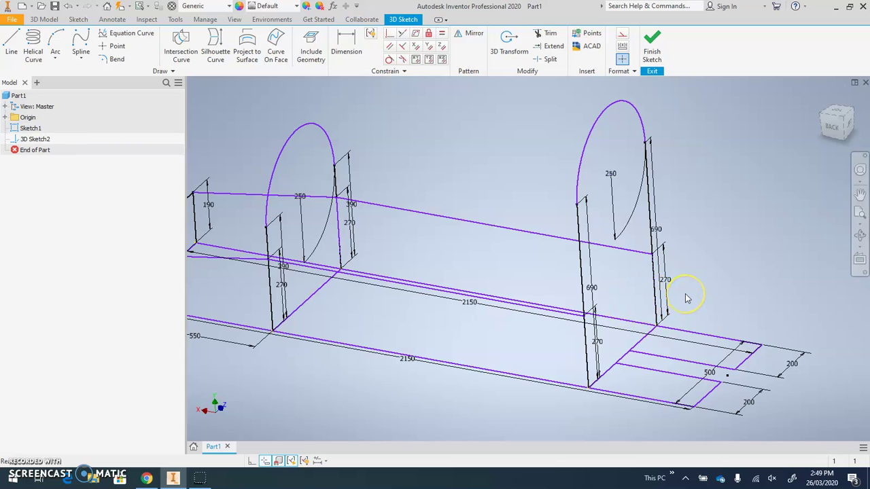
mouse_move(687, 303)
mouse_down()
mouse_move(700, 333)
mouse_move(738, 351)
mouse_move(665, 337)
mouse_up()
click(19, 45)
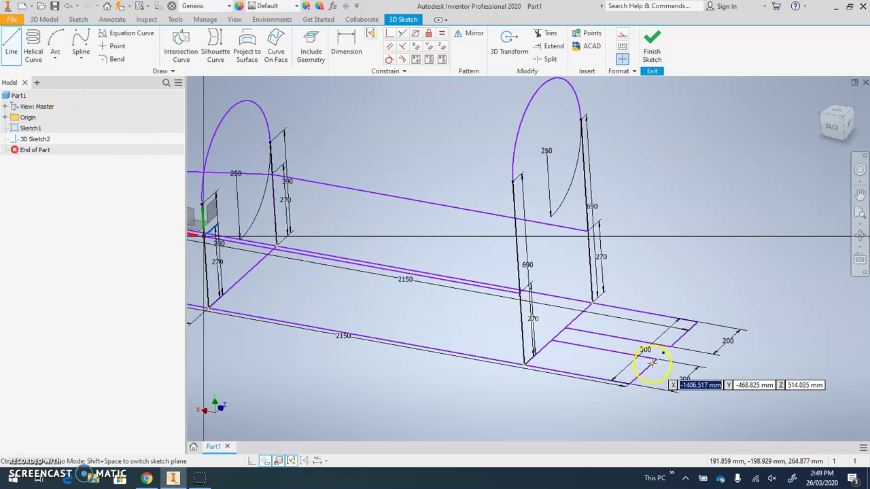
click(670, 332)
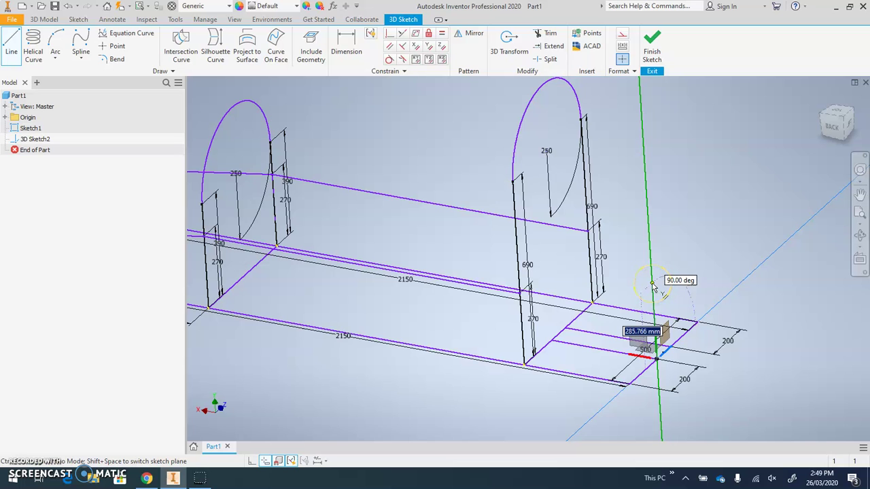
text(270)
key(Return)
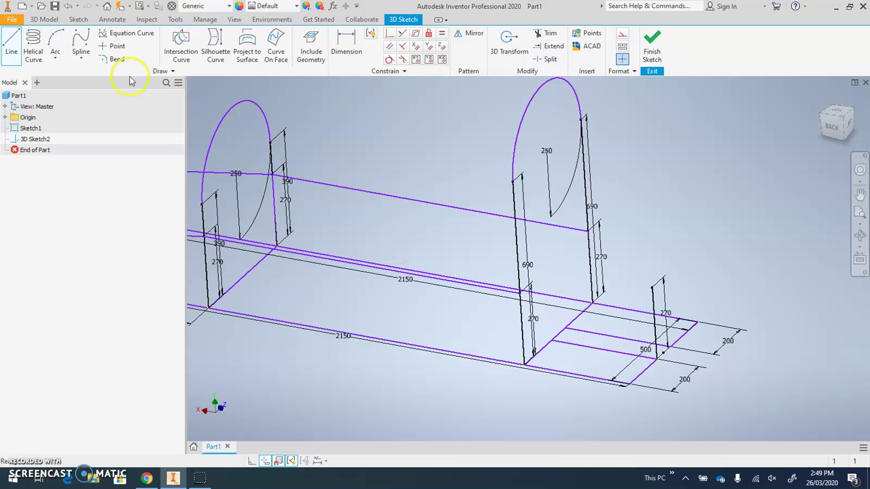
click(10, 48)
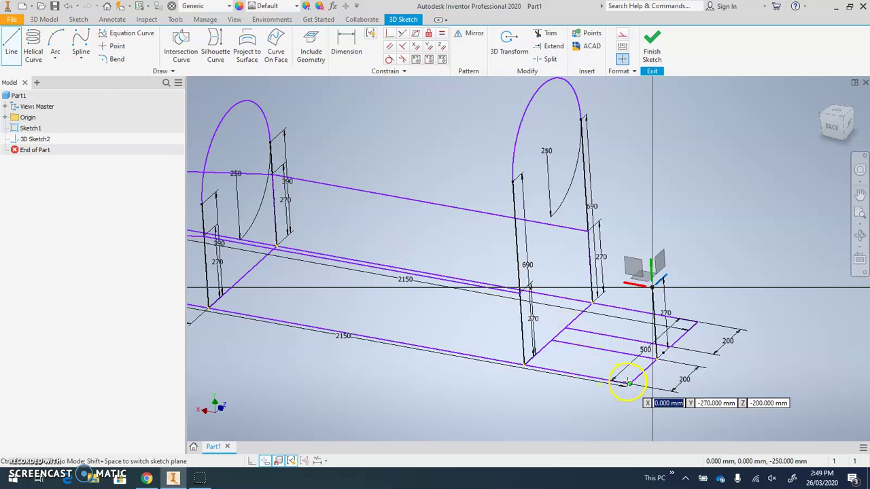
click(627, 380)
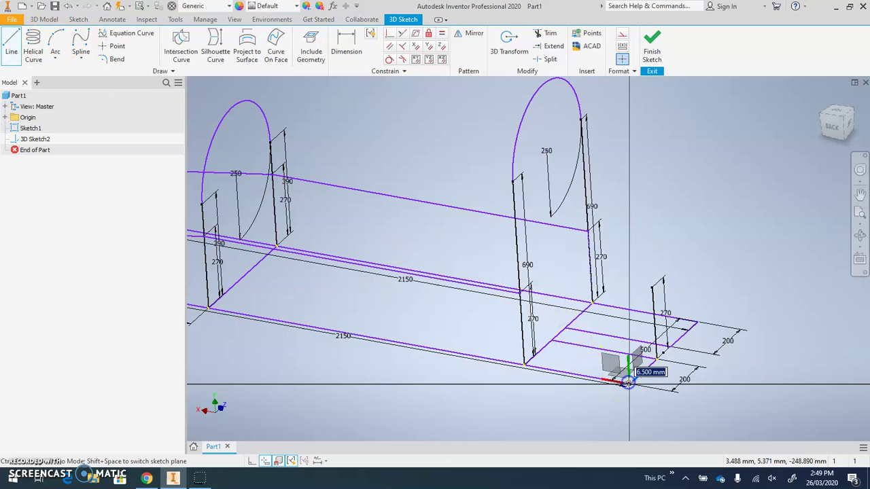
click(626, 326)
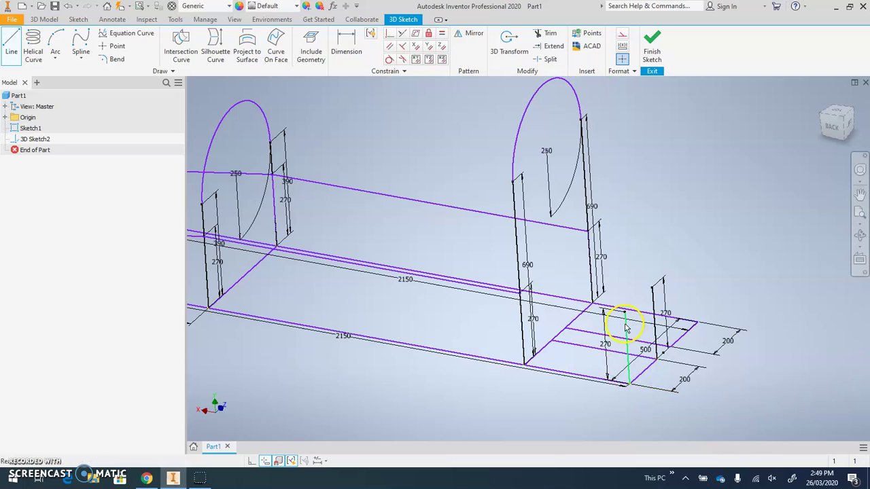
Draw 270 mm vertical lines up from the inner and outer end corners of the near 200 mm wide base extension
mouse_move(747, 310)
shift+middle_down()
mouse_move(645, 315)
mouse_move(699, 285)
mouse_move(618, 246)
mouse_move(610, 266)
mouse_move(650, 268)
mouse_move(670, 252)
mouse_move(711, 272)
mouse_move(709, 298)
mouse_move(730, 283)
shift+middle_up()
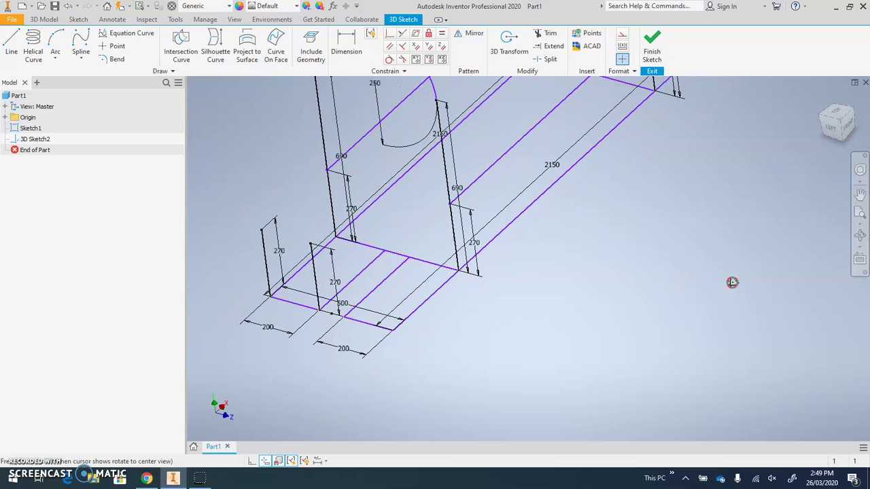
click(11, 42)
click(342, 312)
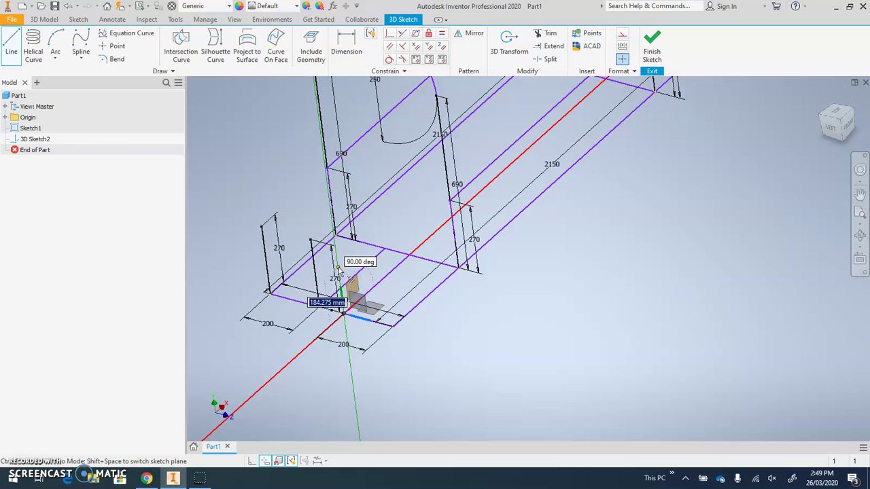
text(270)
key(Return)
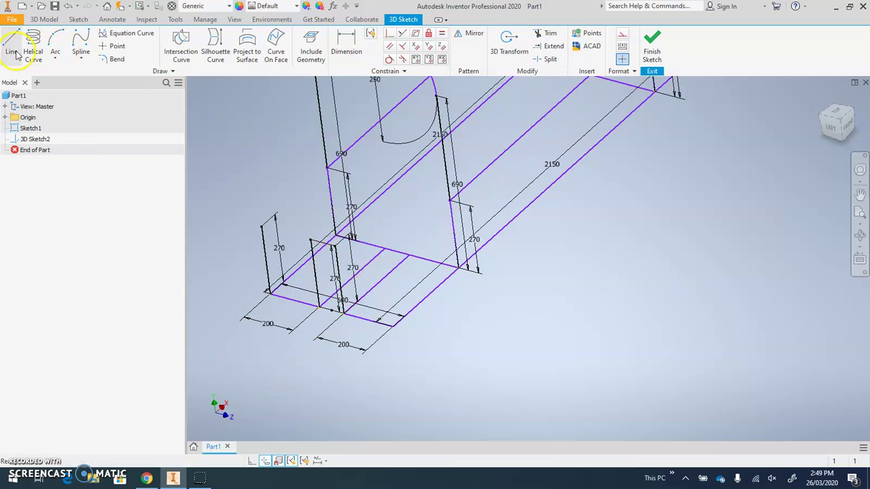
click(11, 42)
click(393, 327)
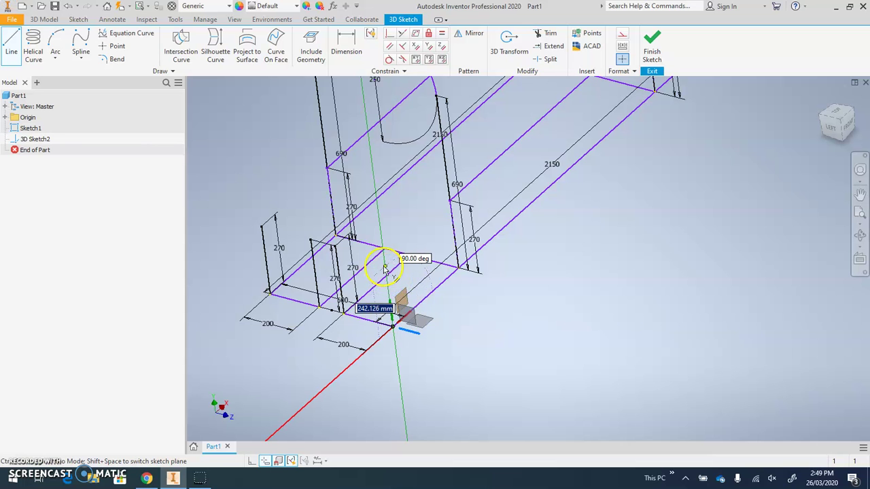
text(270)
key(Return)
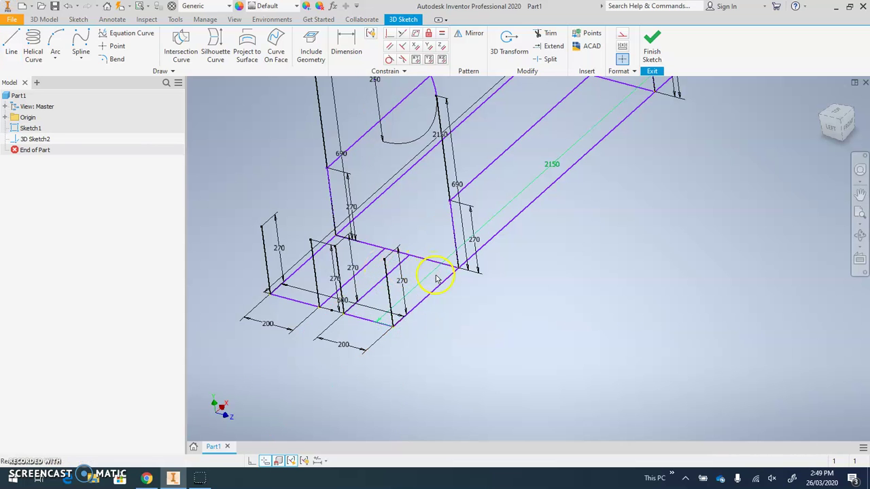
Draw a line from the near 690 mm upright's 270 mm point to the near outer end post's top and on to its inner post's top
mouse_move(431, 274)
shift+middle_down()
mouse_move(449, 275)
mouse_move(435, 270)
shift+middle_up()
key(l)
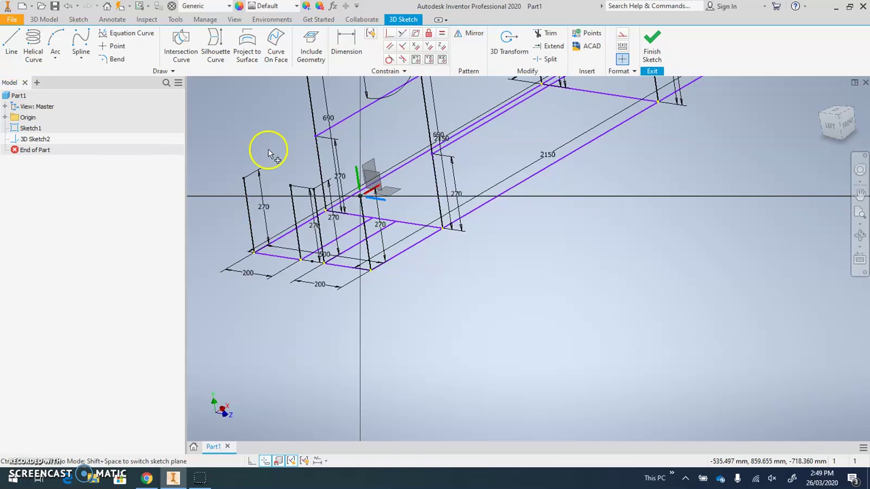
click(432, 153)
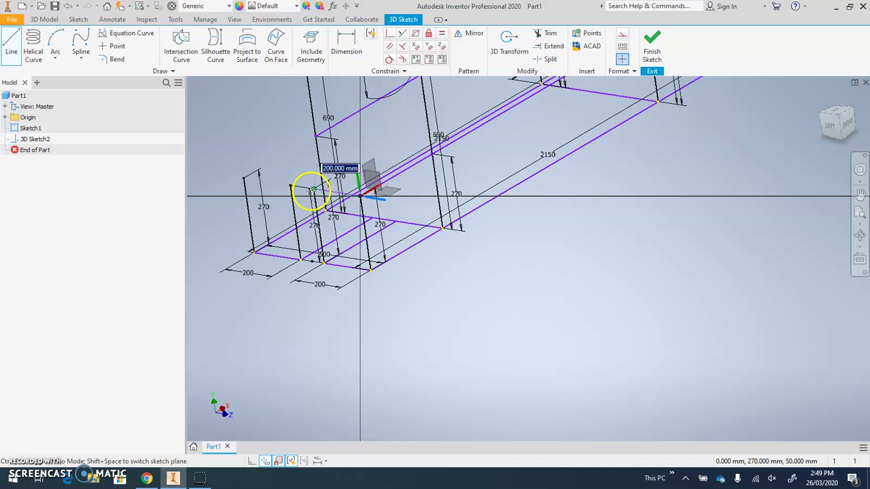
key(Escape)
Draw a line from the far 690 mm upright's 270 mm point to the far outer end post's top and on to its inner post's top
mouse_move(251, 153)
shift+middle_down()
mouse_move(281, 170)
mouse_move(288, 163)
shift+middle_up()
key(l)
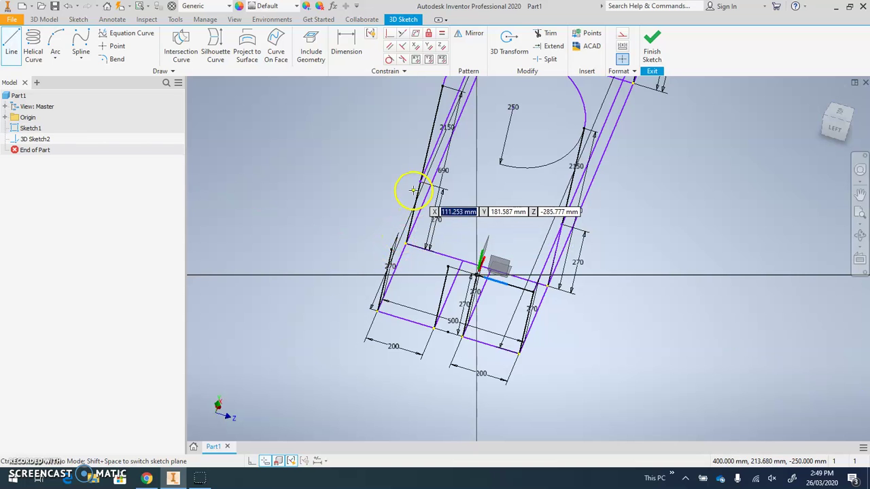
click(393, 249)
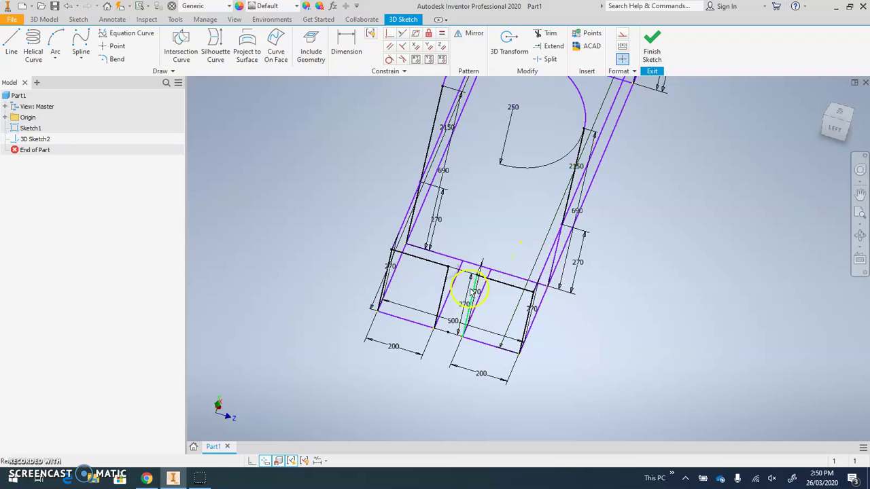
Draw a 500 mm crossbar between the 270 mm points of the two 690 mm uprights
mouse_move(466, 291)
shift+middle_down()
mouse_move(462, 283)
mouse_move(497, 258)
mouse_move(474, 324)
mouse_move(487, 328)
mouse_move(452, 338)
shift+middle_up()
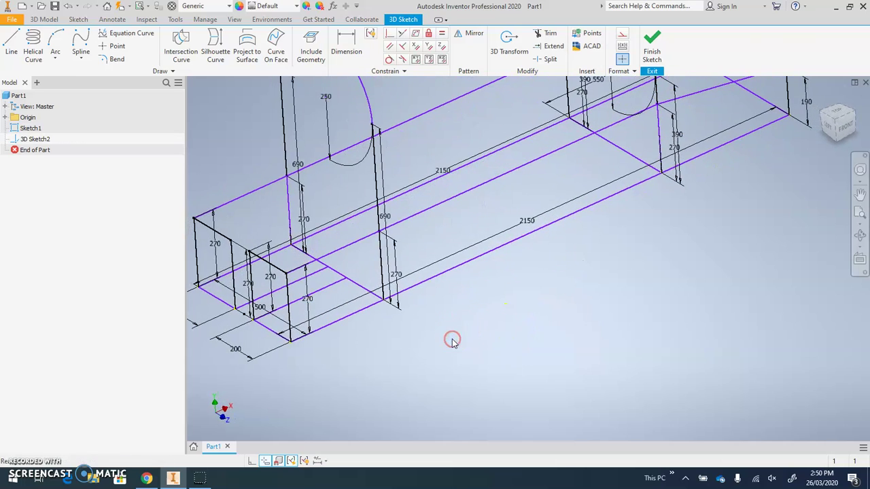
click(445, 341)
shift+middle_drag(428, 283, 442, 291)
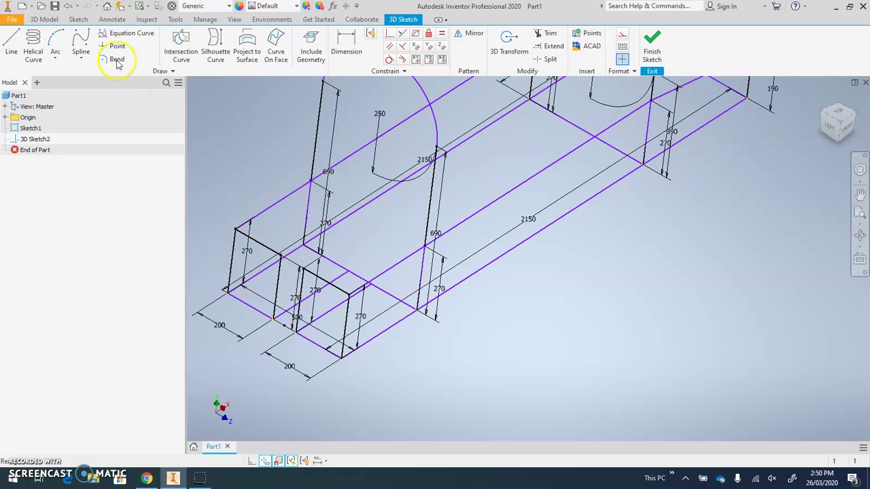
click(11, 48)
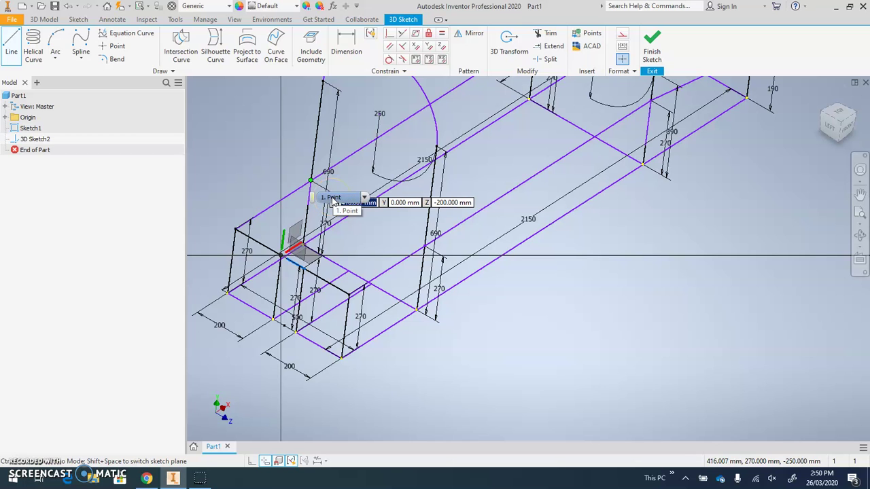
click(333, 199)
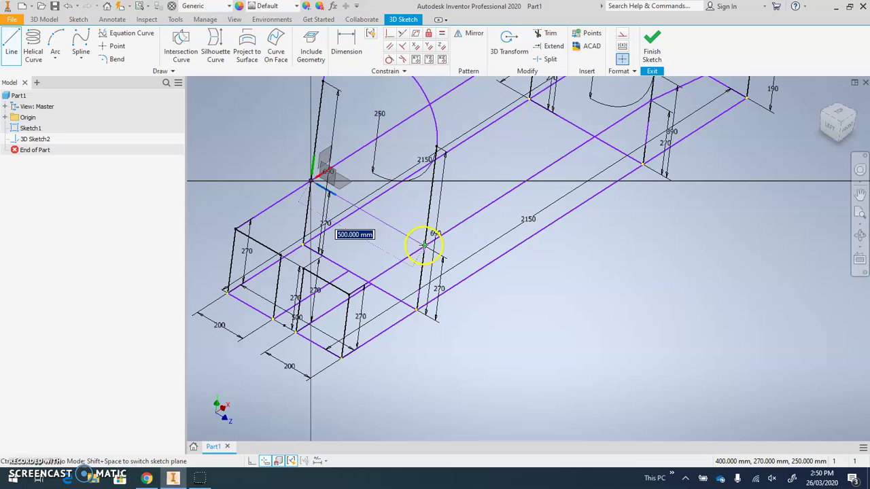
click(420, 284)
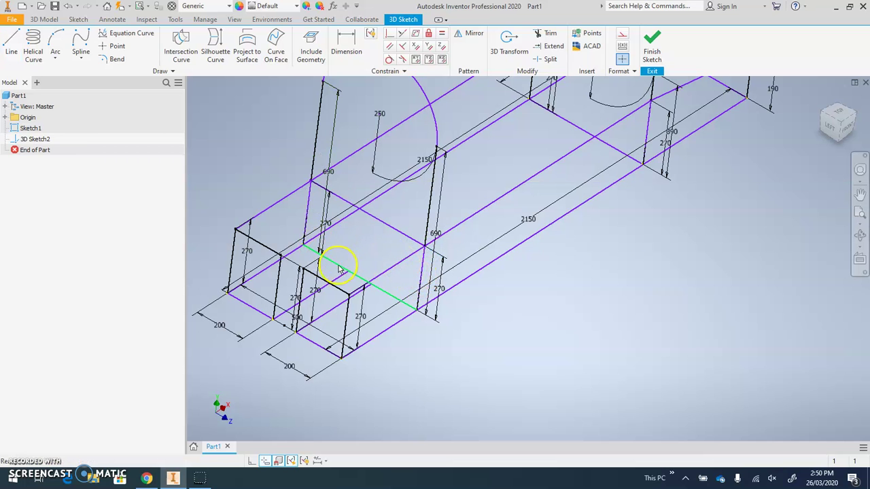
Draw a line from the top of the far extension's inner post to the crossbar between the 690 mm uprights, parallel to the rails
click(11, 45)
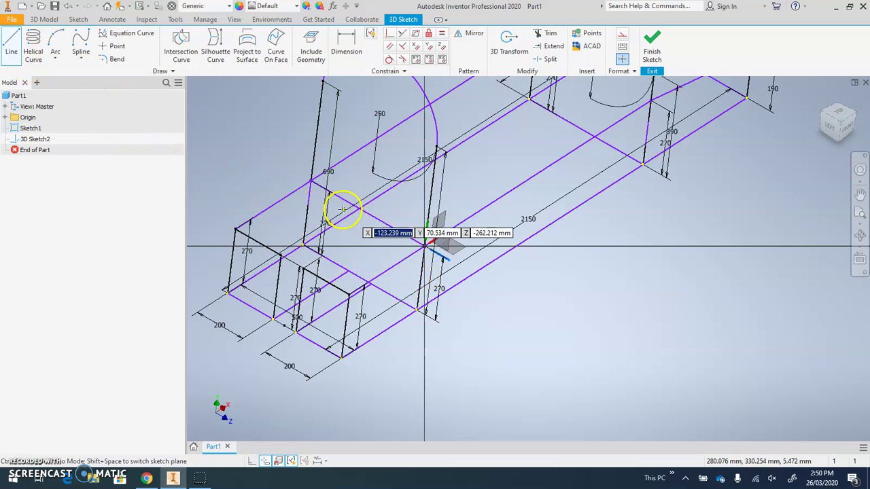
click(281, 252)
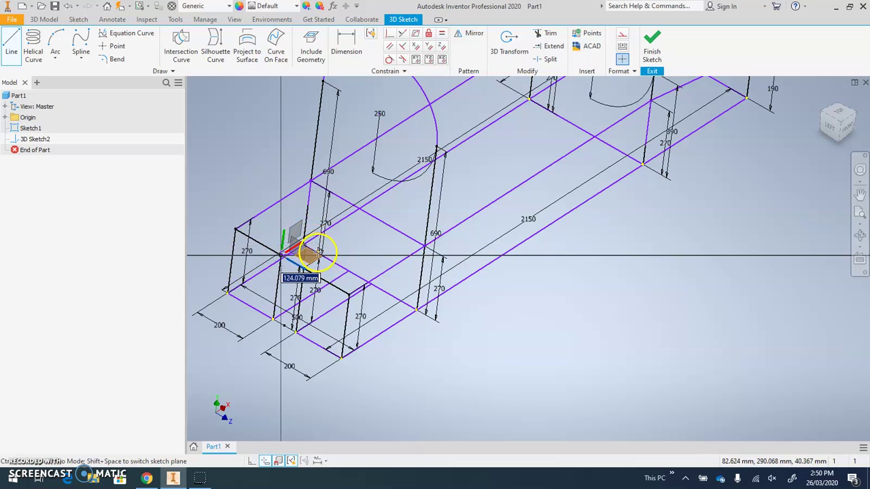
drag(326, 231, 431, 267)
shift+middle_drag(431, 267, 494, 304)
click(11, 45)
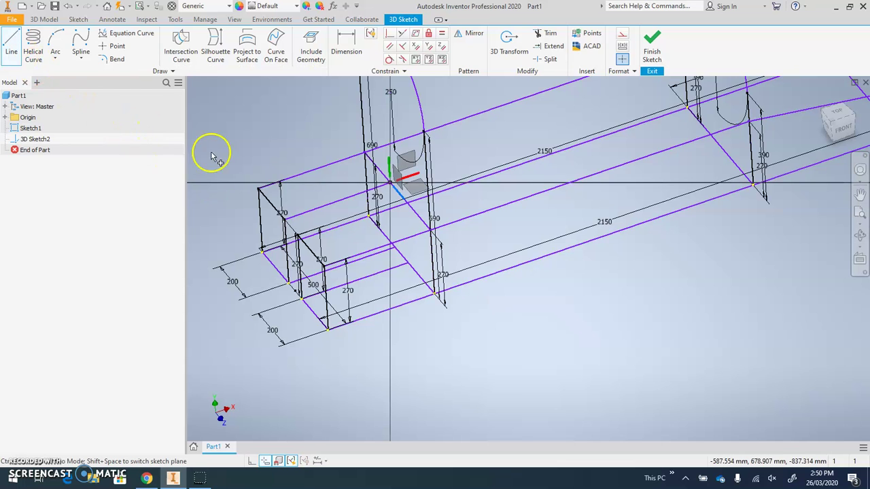
click(297, 237)
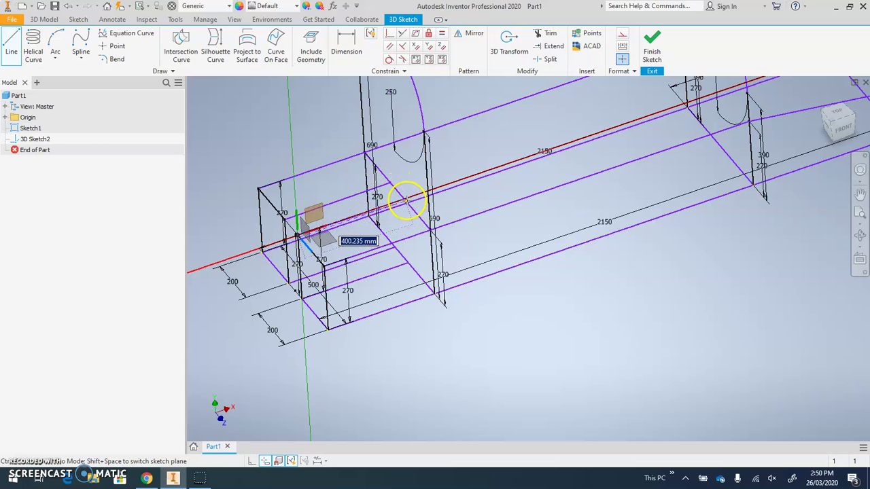
key(Escape)
Draw a 400 mm line along the X axis from the top of the near extension's inner post to the crossbar
shift+middle_drag(410, 235, 419, 238)
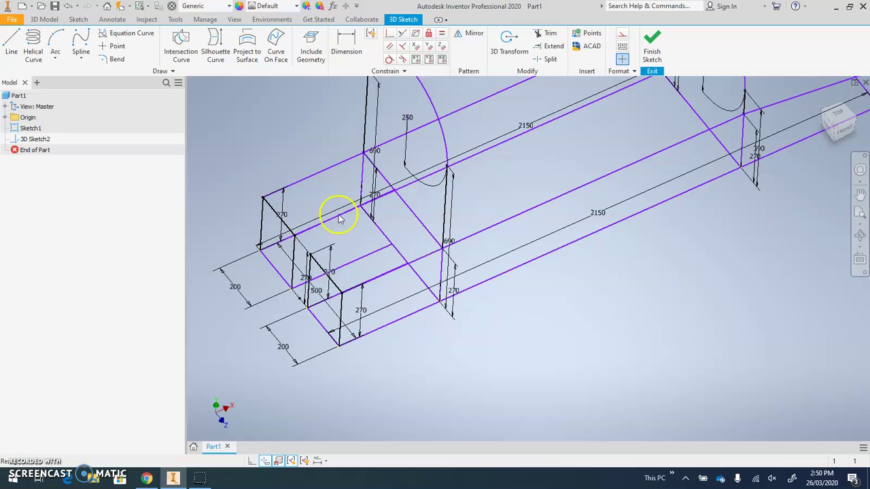
click(11, 51)
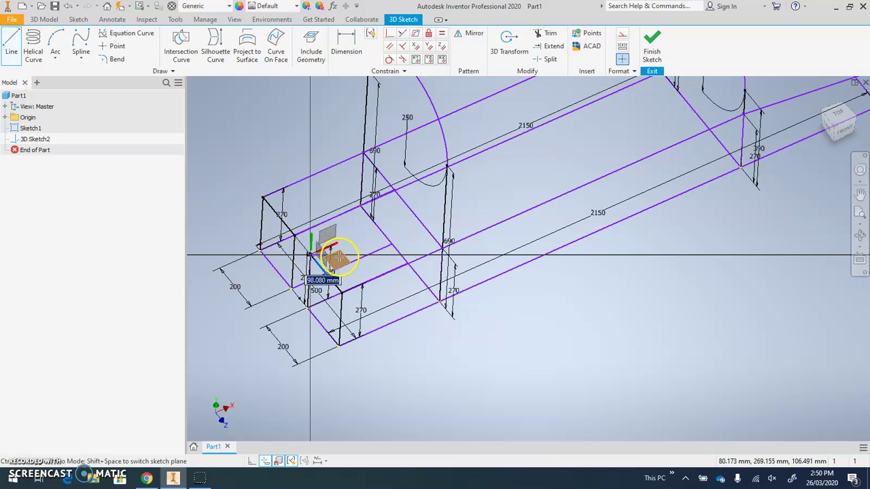
click(337, 258)
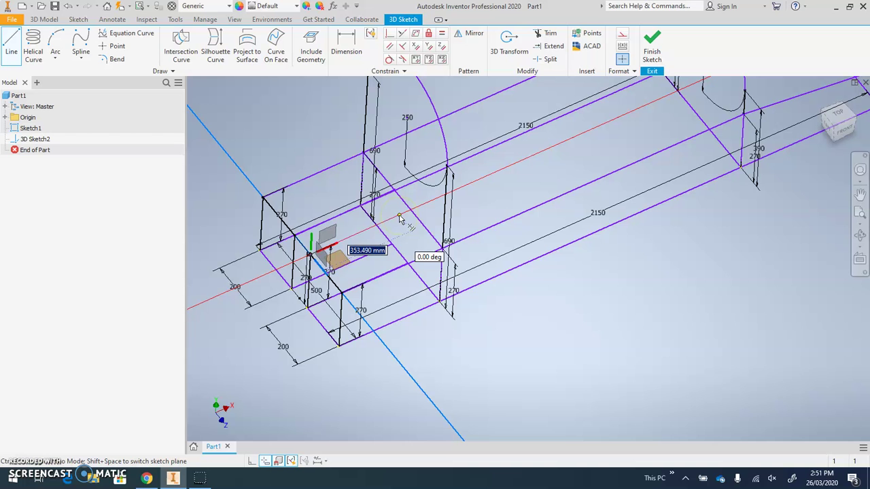
text(400)
key(Return)
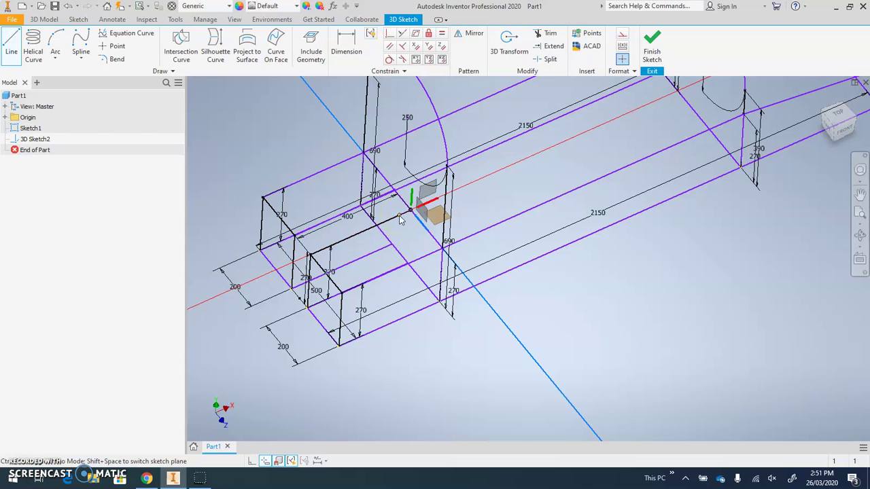
key(Escape)
mouse_move(490, 307)
shift+middle_down()
mouse_move(498, 287)
mouse_move(458, 287)
mouse_move(505, 289)
mouse_move(500, 295)
shift+middle_up()
scroll(419, 301, up, 5)
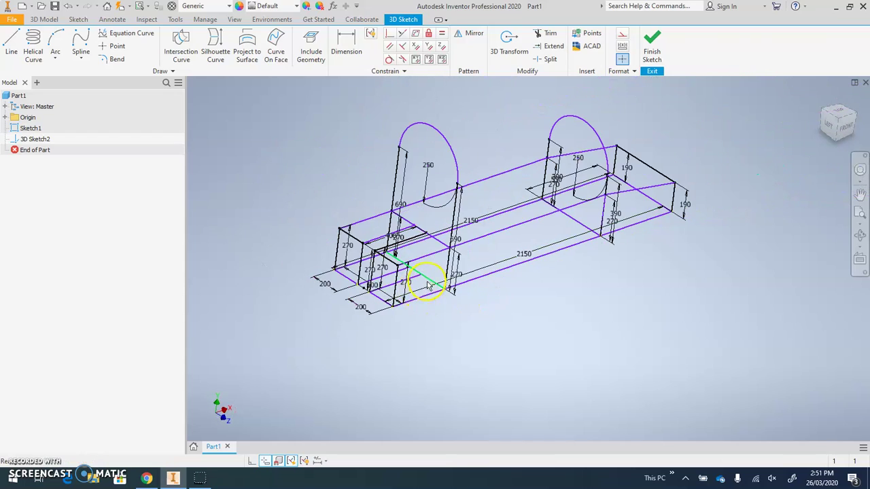
mouse_move(419, 301)
shift+middle_down()
mouse_move(472, 288)
mouse_move(445, 288)
shift+middle_up()
scroll(446, 288, down, 3)
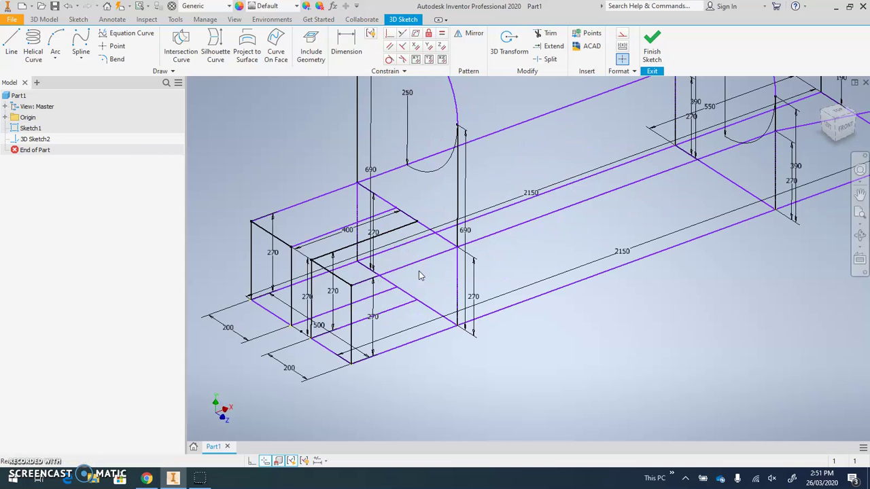
Draw a diagonal brace line from the top of the near extension's inner post to the arc of the taller 690 mm hoop
scroll(419, 275, up, 3)
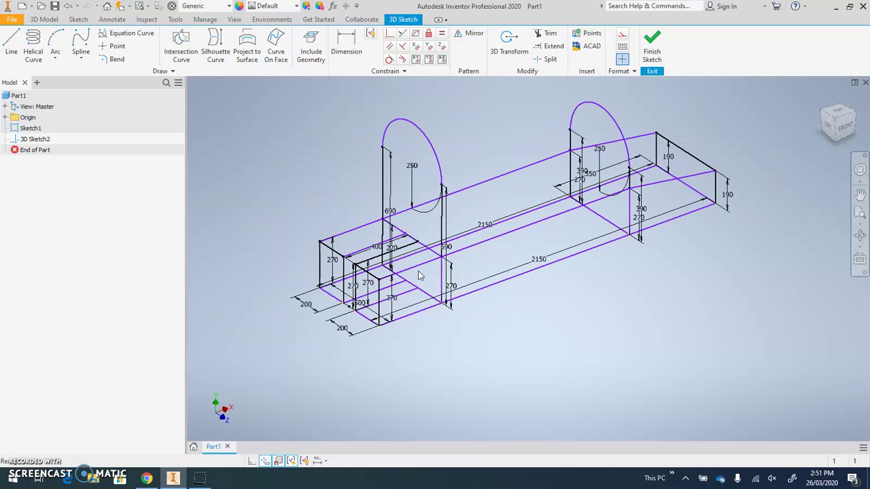
middle_drag(446, 259, 452, 274)
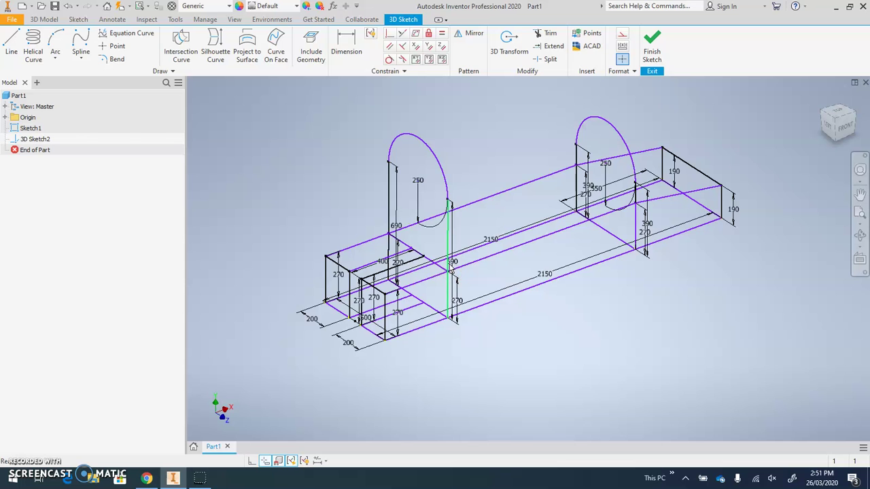
click(443, 264)
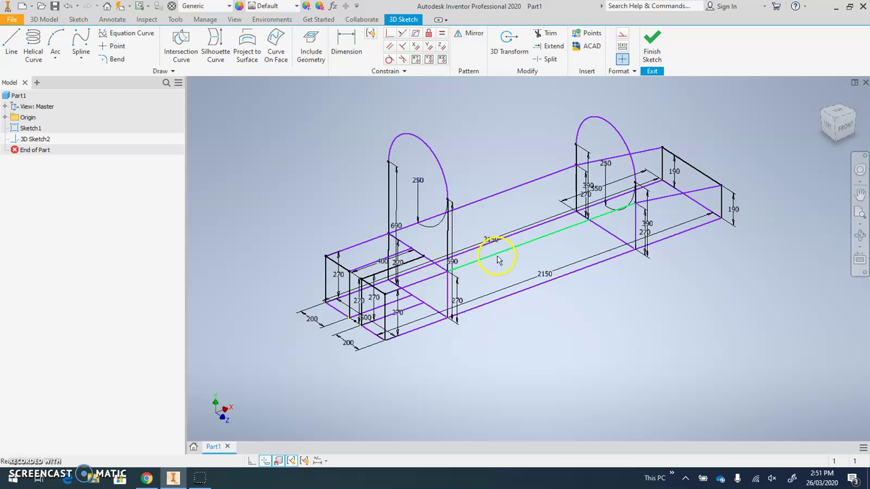
middle_drag(498, 261, 505, 265)
click(12, 48)
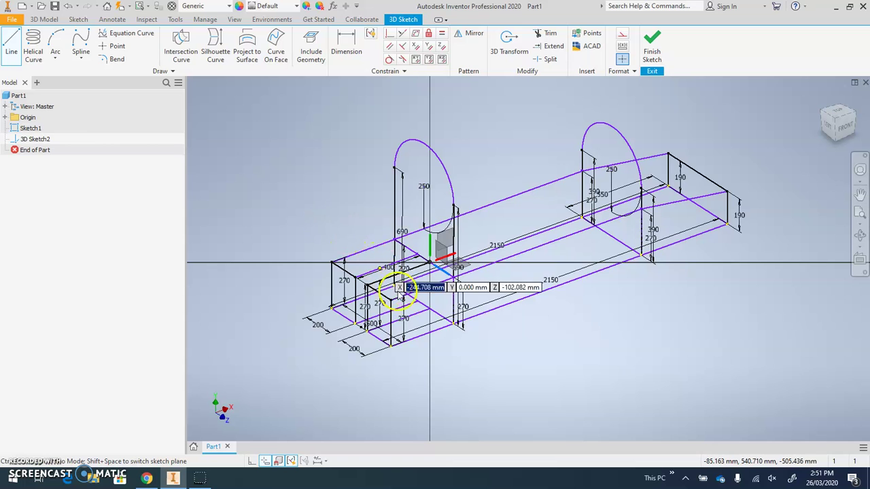
click(367, 286)
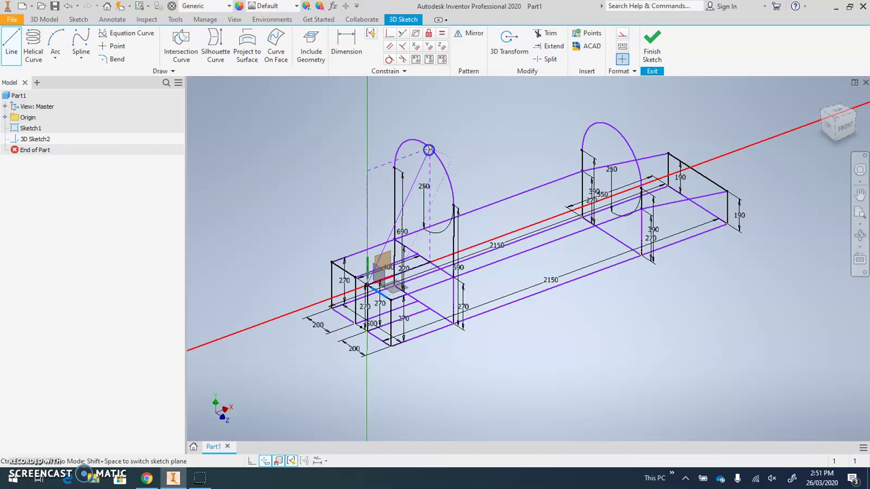
Draw a matching brace line from the top of the far extension's inner post to the taller hoop's arc and finish the 3D sketch
mouse_move(428, 149)
shift+middle_down()
mouse_move(453, 149)
mouse_move(489, 190)
mouse_move(451, 206)
mouse_move(450, 233)
mouse_move(521, 194)
mouse_move(577, 227)
mouse_move(534, 204)
mouse_move(534, 213)
shift+middle_up()
click(11, 47)
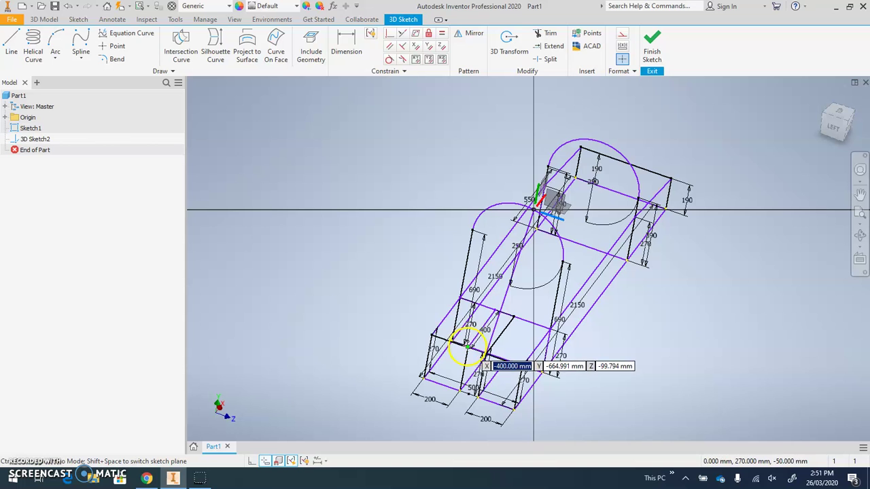
click(467, 347)
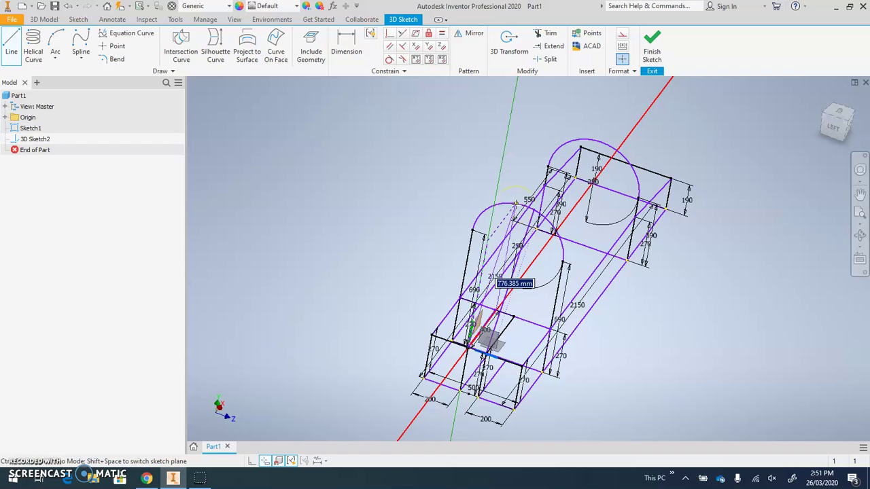
mouse_move(517, 204)
shift+middle_down()
mouse_move(534, 266)
mouse_move(563, 301)
mouse_move(566, 288)
mouse_move(466, 297)
mouse_move(512, 301)
mouse_move(429, 336)
mouse_move(490, 324)
mouse_move(460, 332)
mouse_move(486, 327)
mouse_move(586, 369)
mouse_move(588, 333)
mouse_move(530, 302)
mouse_move(497, 319)
mouse_move(527, 299)
shift+middle_up()
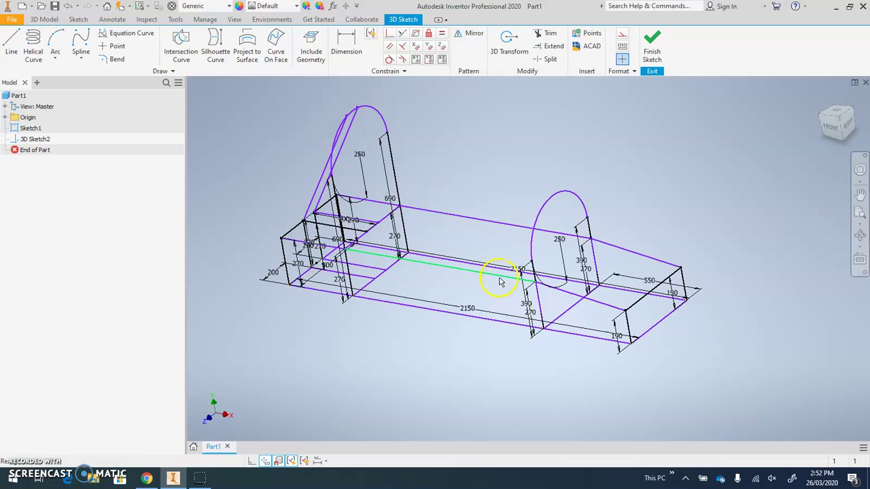
shift+middle_drag(538, 262, 543, 262)
click(652, 48)
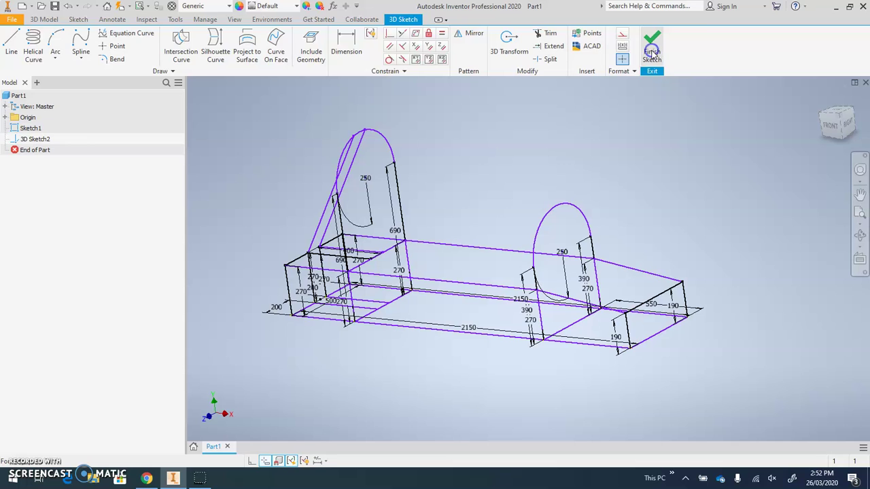
Save the part as TUTORIAL VEHICLE SKETCH in a new folder named TUTORIAL VEHICLE inside the Cars folder
click(12, 23)
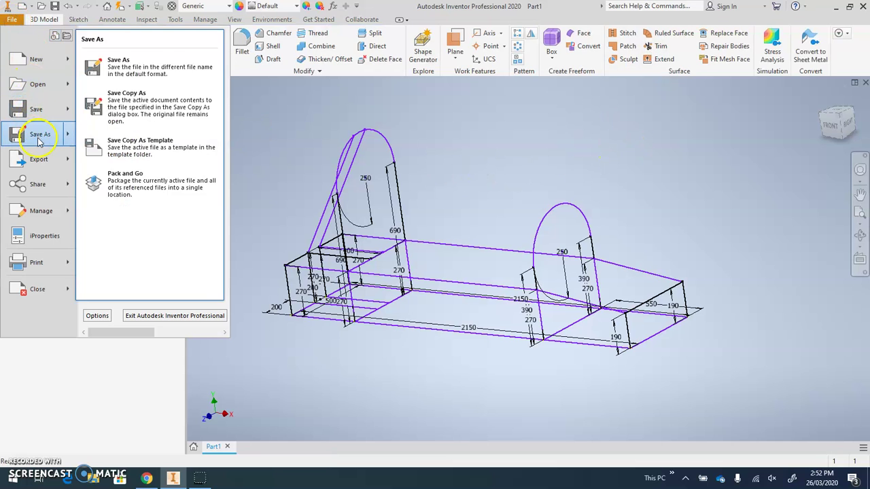
click(39, 136)
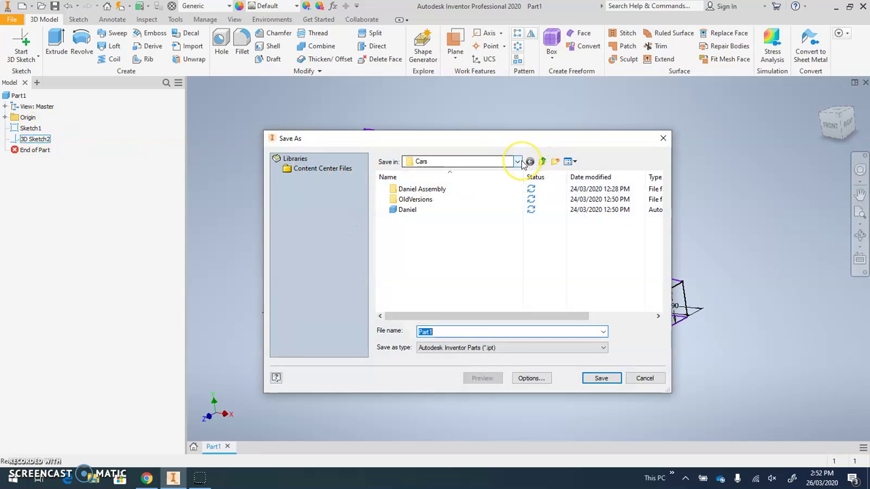
click(555, 162)
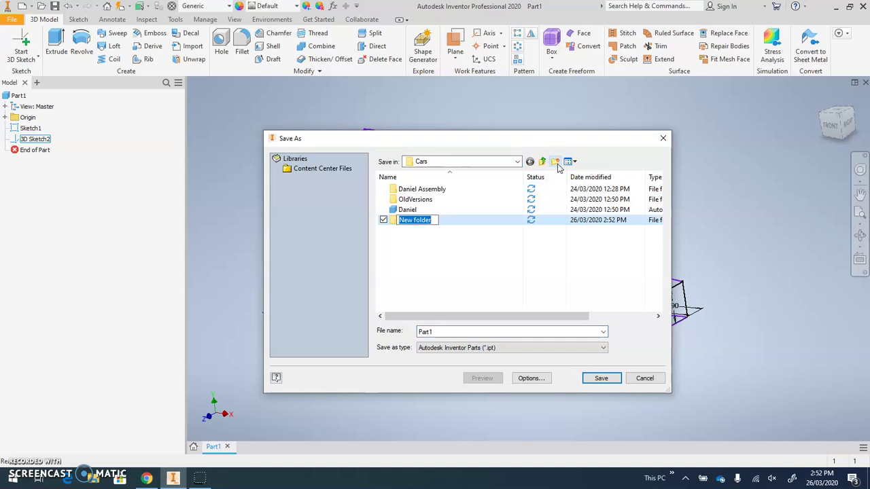
text(S)
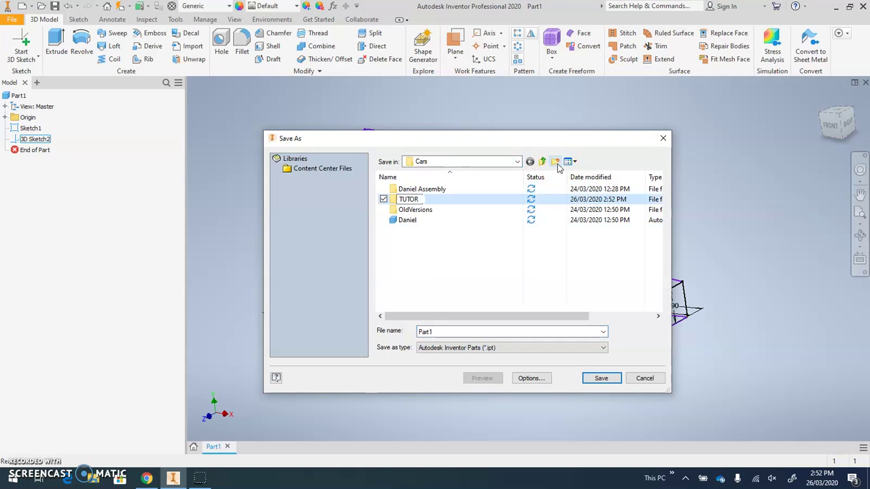
text(UTORIAL VEHICLE)
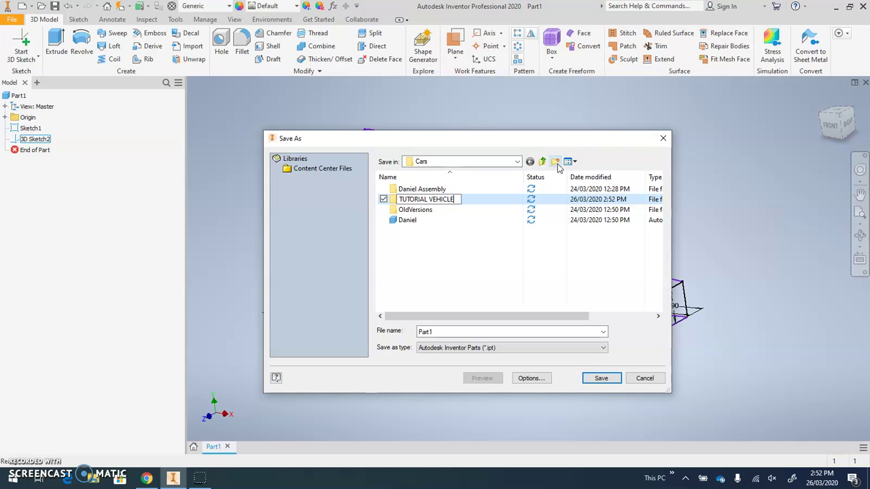
key(Return)
double_click(462, 210)
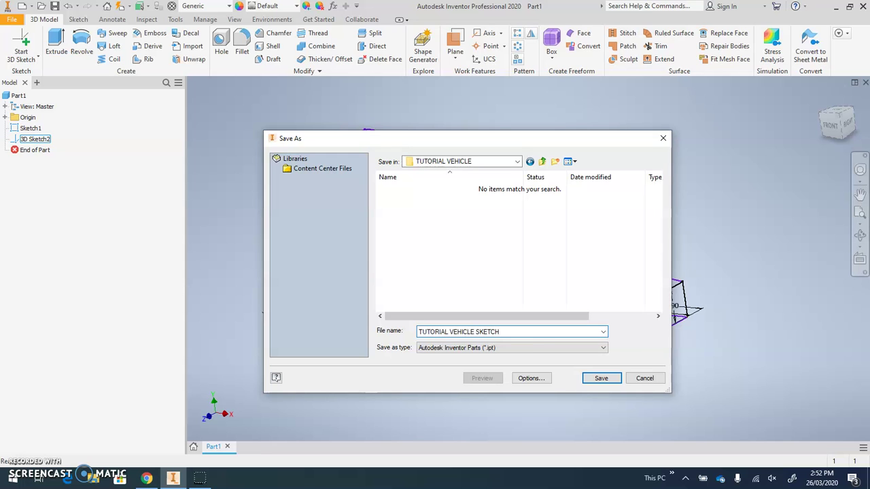
key(Return)
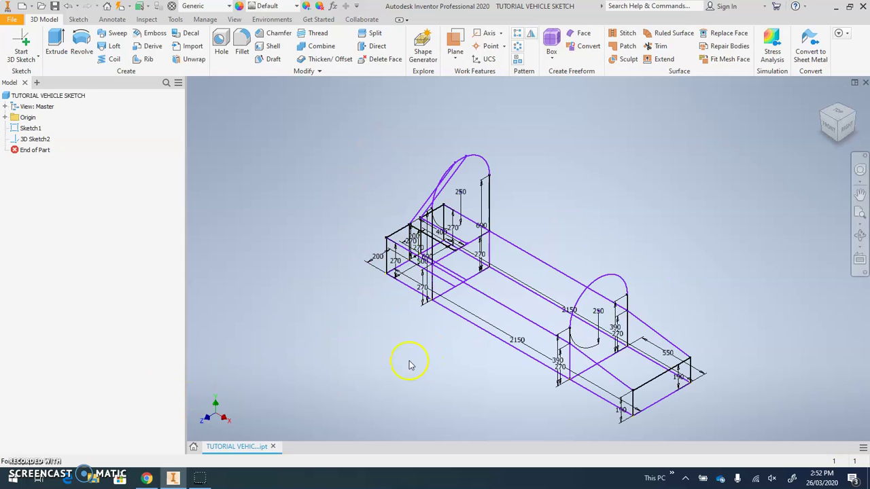